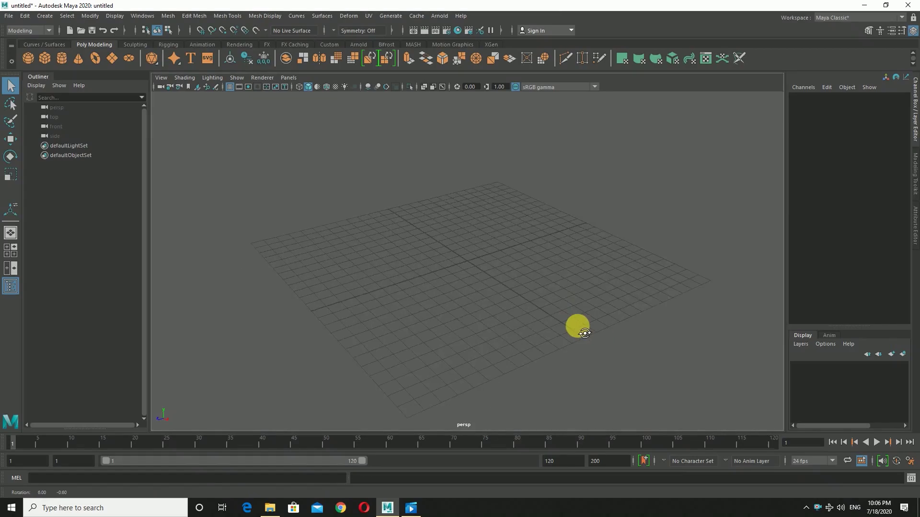
# Add a polygon sphere at the origin and scale it uniformly to 2.957
pyautogui.keyDown('alt'); pyautogui.moveTo(584, 333); pyautogui.dragTo(544, 324); pyautogui.keyUp('alt')
pyautogui.click(28, 57)
pyautogui.click(10, 173)
pyautogui.moveTo(472, 262)
pyautogui.mouseDown()
pyautogui.moveTo(571, 315)
pyautogui.moveTo(565, 287)
pyautogui.mouseUp()
# Raise the sphere to about Y 9.1 and switch to the front view
pyautogui.click(10, 139)
pyautogui.moveTo(474, 216); pyautogui.dragTo(482, 166)
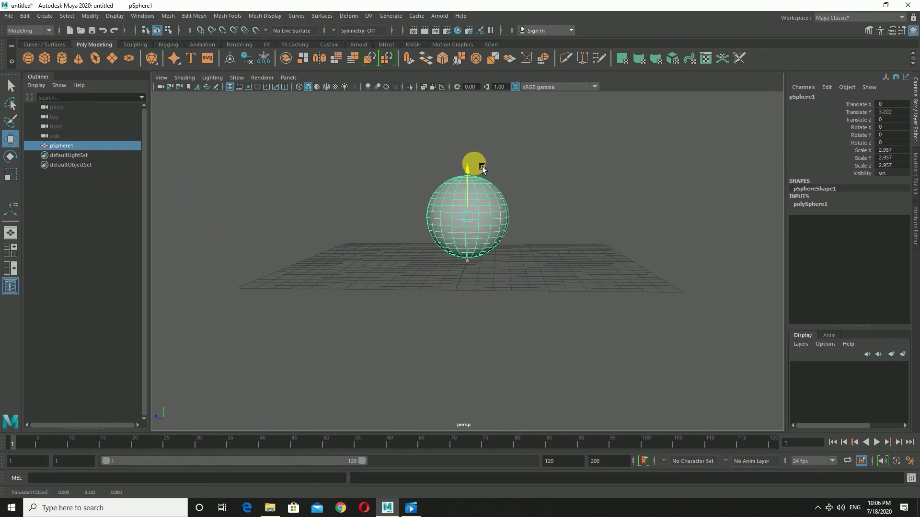
pyautogui.keyDown('alt'); pyautogui.moveTo(557, 233); pyautogui.dragTo(570, 287); pyautogui.keyUp('alt')
pyautogui.moveTo(574, 345); pyautogui.dragTo(578, 306, button='middle')
pyautogui.moveTo(579, 307)
pyautogui.keyDown('alt'); pyautogui.mouseDown()
pyautogui.moveTo(557, 272)
pyautogui.moveTo(491, 257)
pyautogui.mouseUp(); pyautogui.keyUp('alt')
pyautogui.press('space')
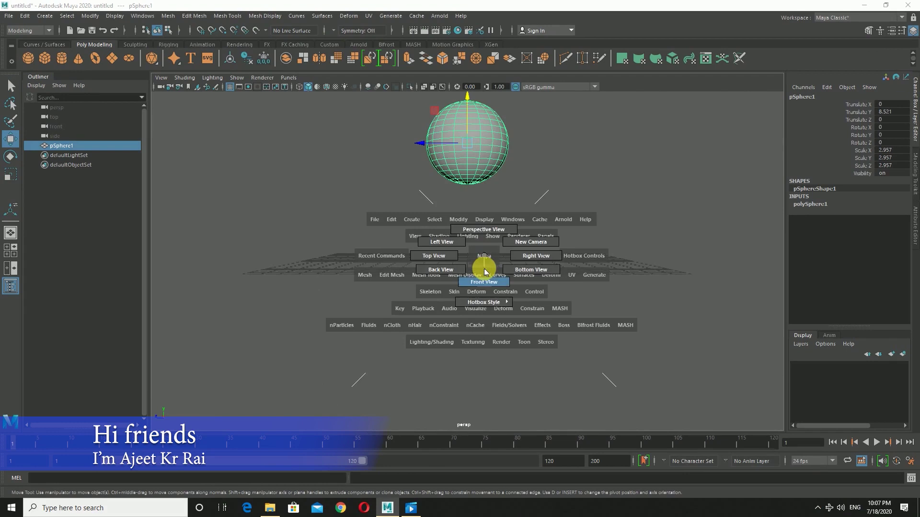
pyautogui.click(485, 271)
pyautogui.scroll(-2, 558, 237)
pyautogui.scroll(-1, 558, 237)
pyautogui.scroll(-2, 577, 215)
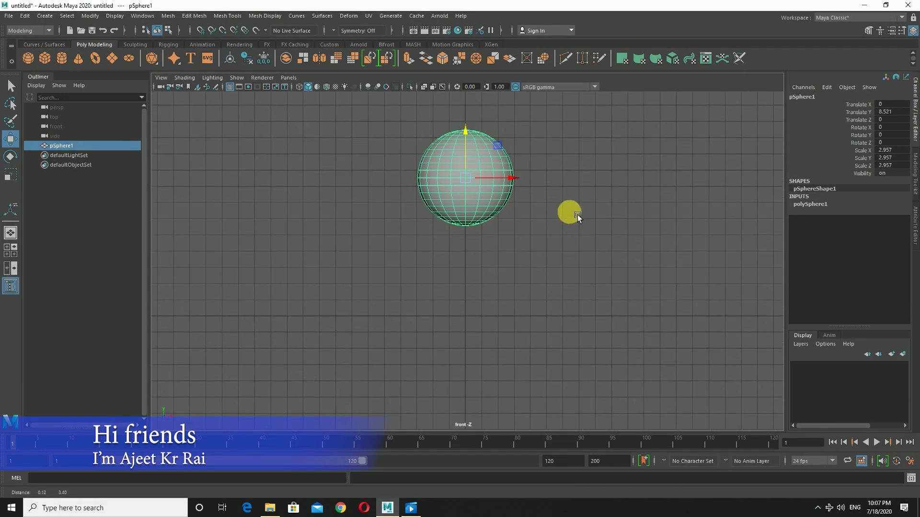
pyautogui.moveTo(474, 141); pyautogui.dragTo(474, 131)
# Select the sphere's lower-half faces in face mode and delete them, leaving a dome
pyautogui.rightClick(487, 187)
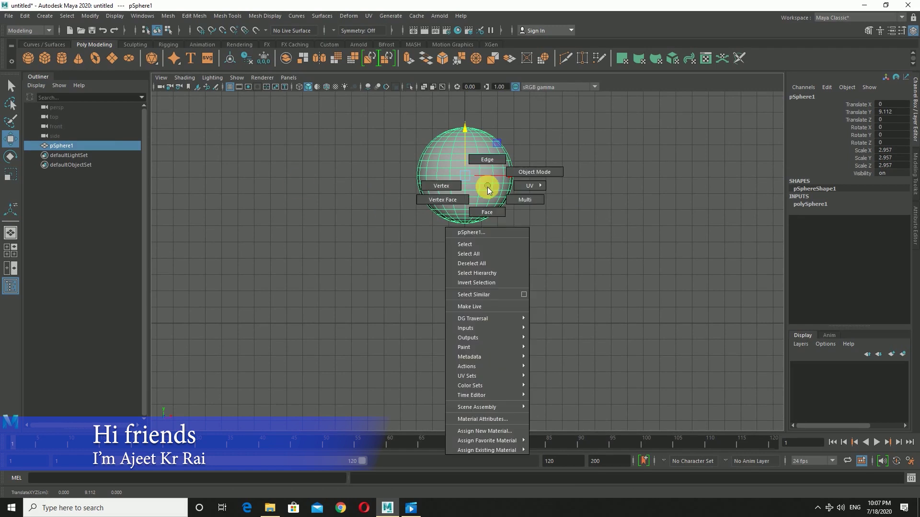
pyautogui.click(427, 199)
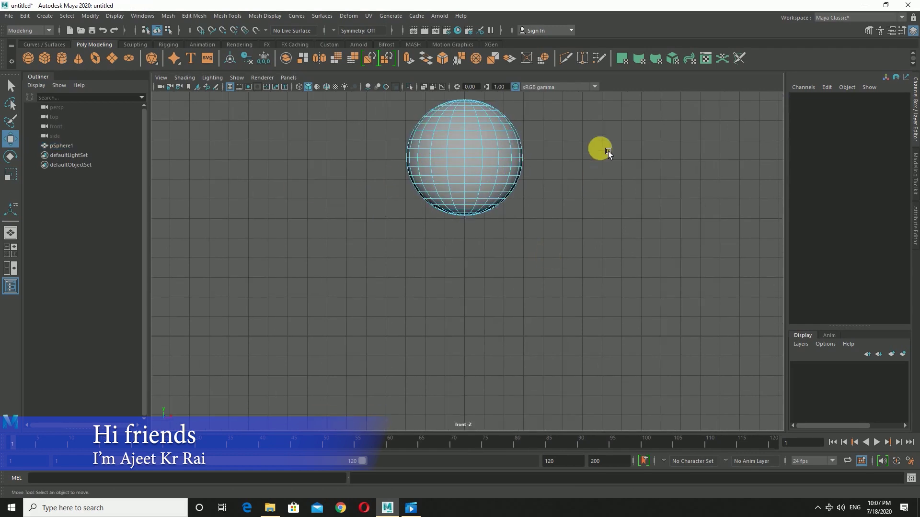
pyautogui.keyDown('alt'); pyautogui.moveTo(608, 151); pyautogui.dragTo(590, 197, button='middle'); pyautogui.keyUp('alt')
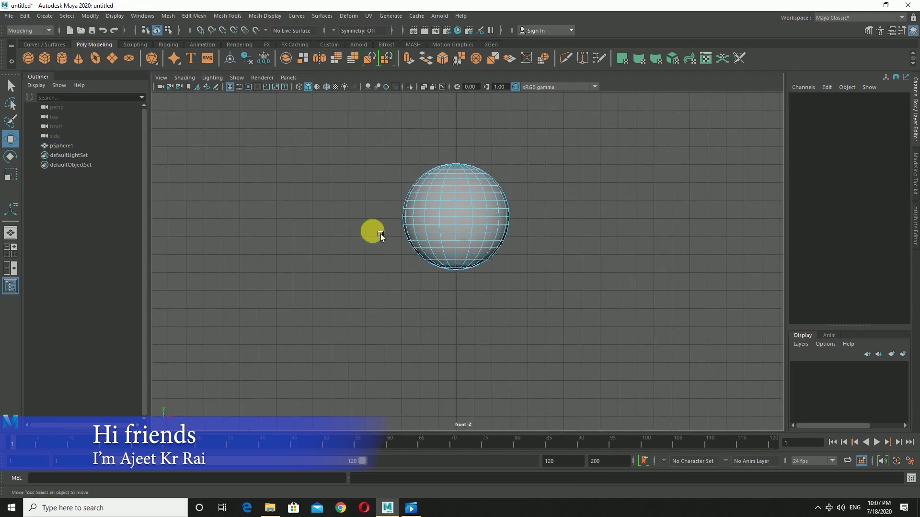
pyautogui.moveTo(375, 227); pyautogui.dragTo(525, 280)
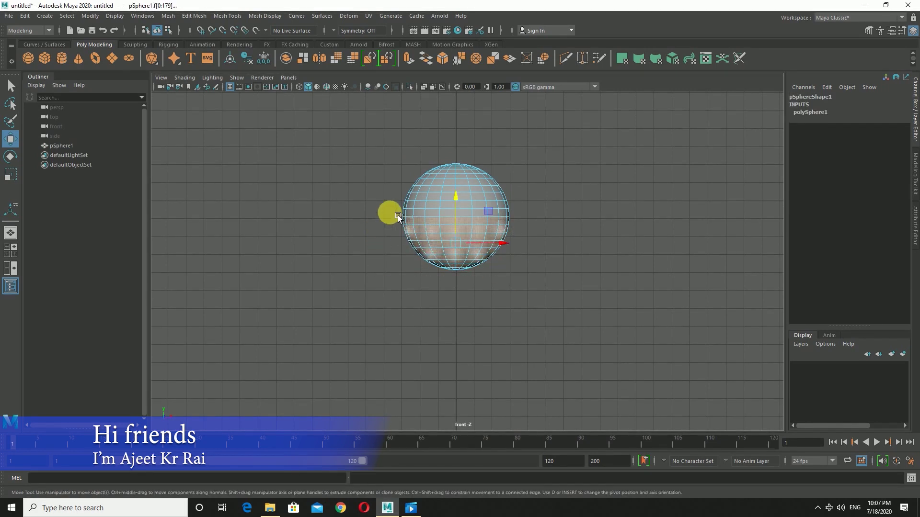
pyautogui.press('Delete')
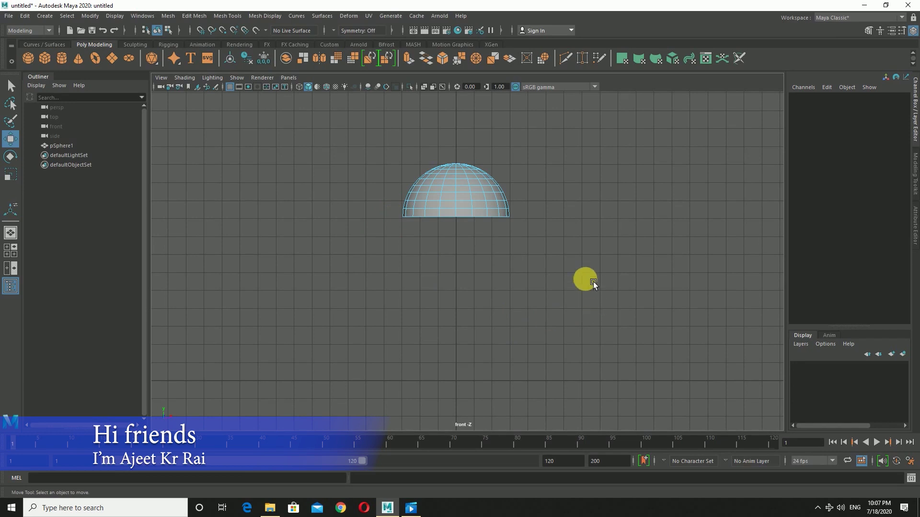
# Look down on the dome from the top view and zoom in
pyautogui.keyDown('alt'); pyautogui.moveTo(593, 282); pyautogui.dragTo(568, 262); pyautogui.keyUp('alt')
pyautogui.keyDown('alt'); pyautogui.middleClick(562, 223); pyautogui.keyUp('alt')
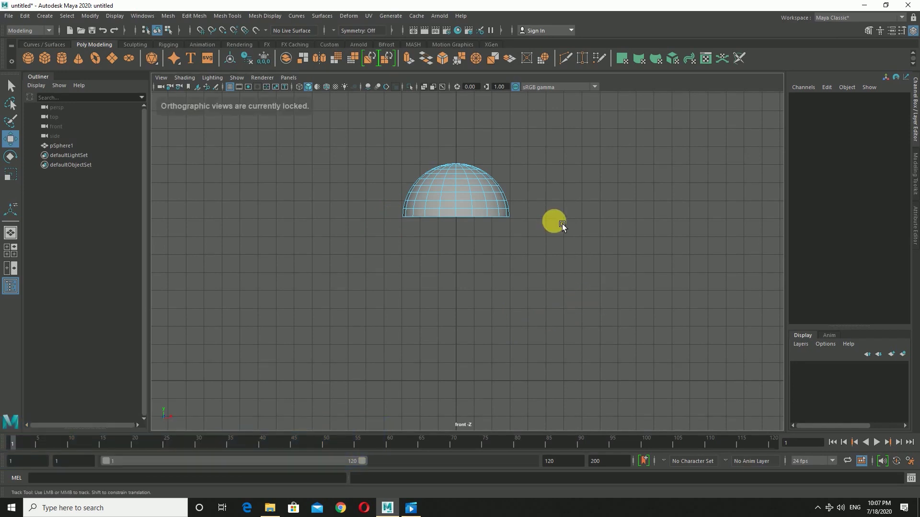
pyautogui.press('space')
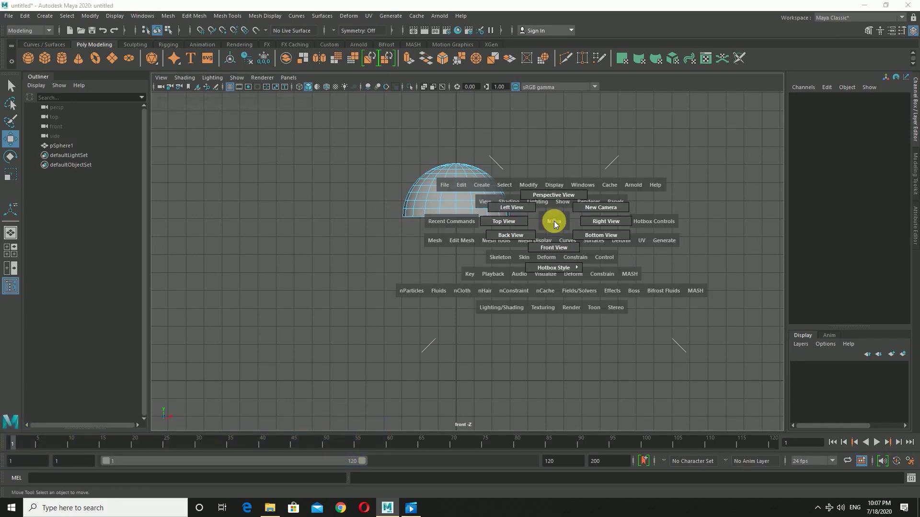
pyautogui.moveTo(553, 220); pyautogui.dragTo(522, 219)
pyautogui.scroll(2, 601, 307)
pyautogui.scroll(2, 602, 307)
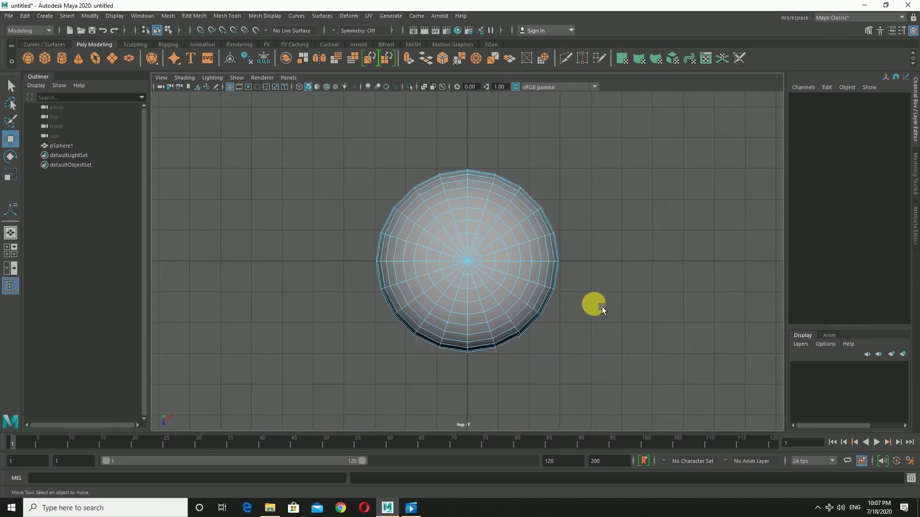
pyautogui.scroll(2, 601, 306)
pyautogui.scroll(2, 602, 307)
# In perspective view, select a right-side dome face and the opposite left face
pyautogui.moveTo(453, 268); pyautogui.dragTo(476, 269)
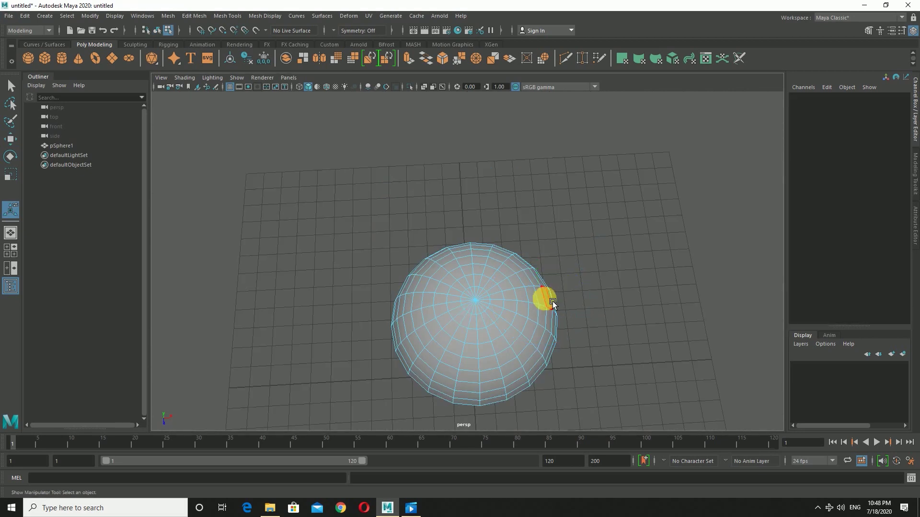
pyautogui.click(548, 301)
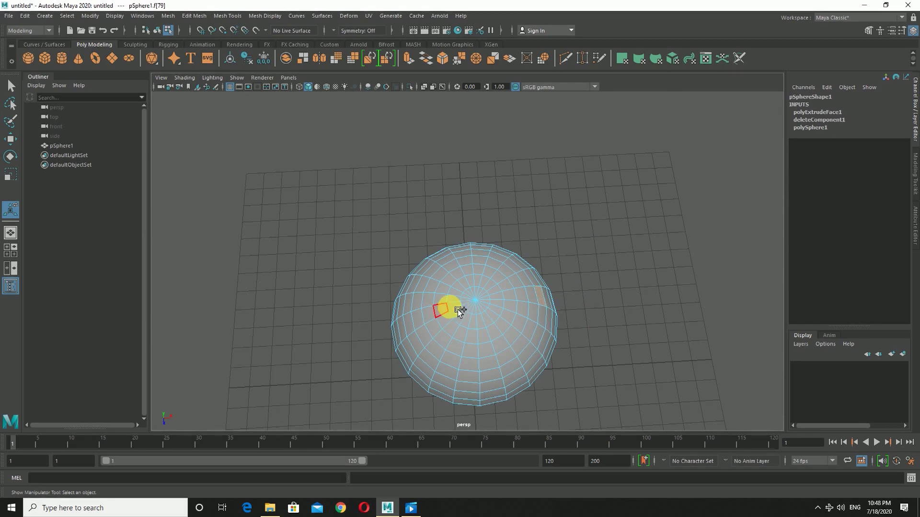
pyautogui.click(416, 323)
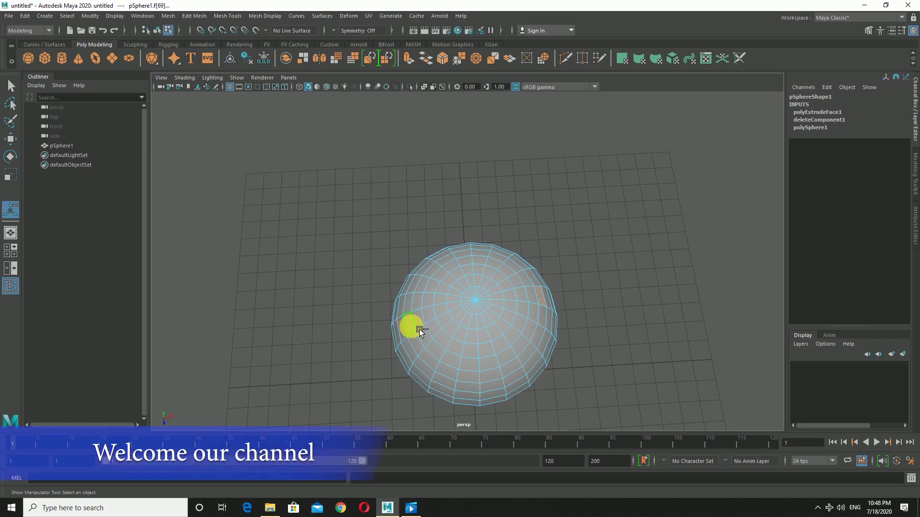
# Extrude the two side faces and try out arm lengths, undoing stray moves
pyautogui.hotkey('ctrl', 'e')
pyautogui.moveTo(397, 329); pyautogui.dragTo(344, 289)
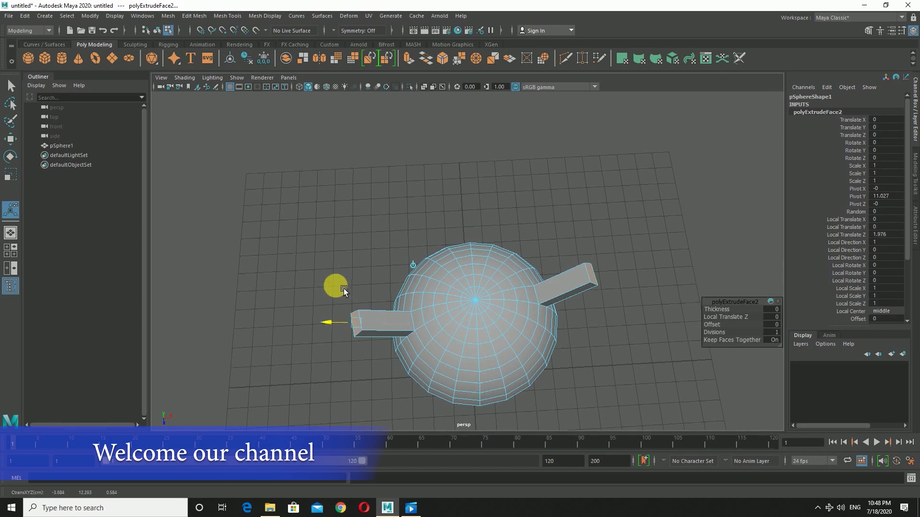
pyautogui.moveTo(644, 386)
pyautogui.keyDown('alt'); pyautogui.mouseDown()
pyautogui.moveTo(627, 339)
pyautogui.moveTo(551, 308)
pyautogui.mouseUp(); pyautogui.keyUp('alt')
pyautogui.moveTo(329, 197); pyautogui.dragTo(351, 215)
pyautogui.hotkey('ctrl', 'z')
pyautogui.moveTo(354, 216); pyautogui.dragTo(358, 218)
pyautogui.hotkey('ctrl', 'z')
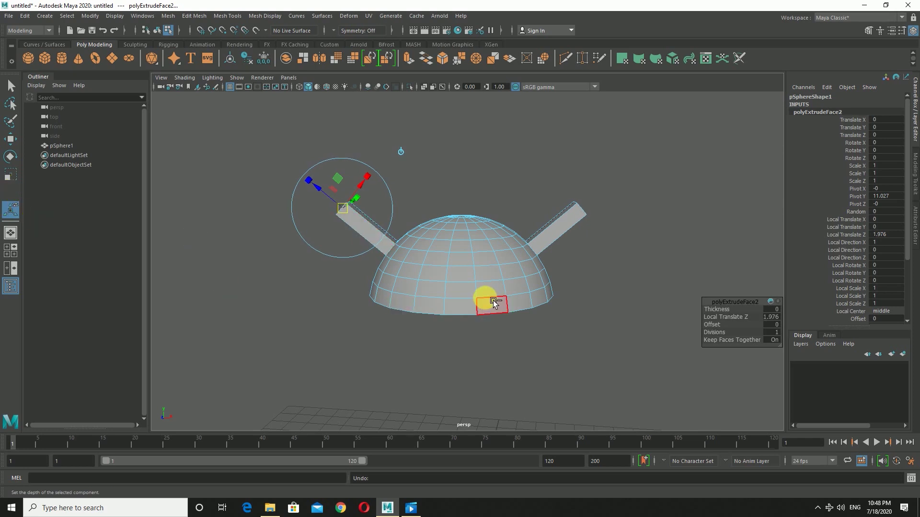
pyautogui.hotkey('ctrl', 'z')
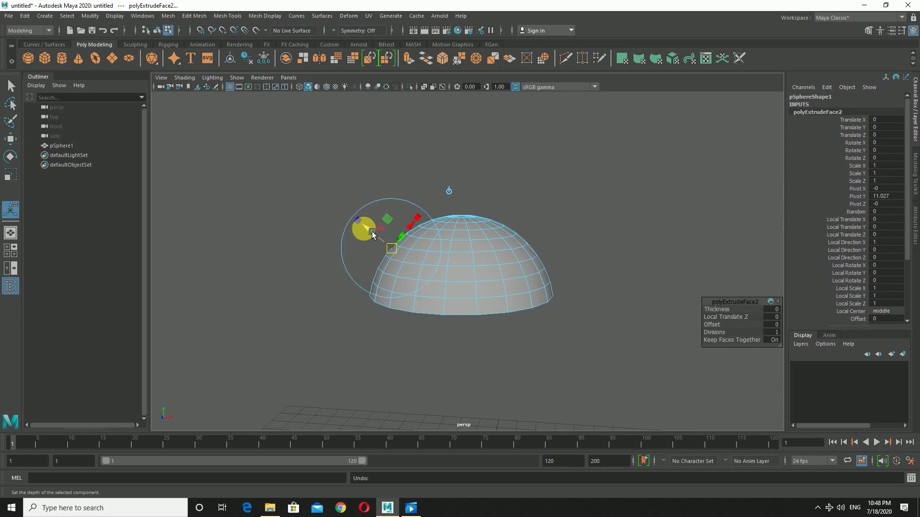
# Pull both arms diagonally upward to about 1.892 units and inspect them
pyautogui.moveTo(372, 231); pyautogui.dragTo(327, 184)
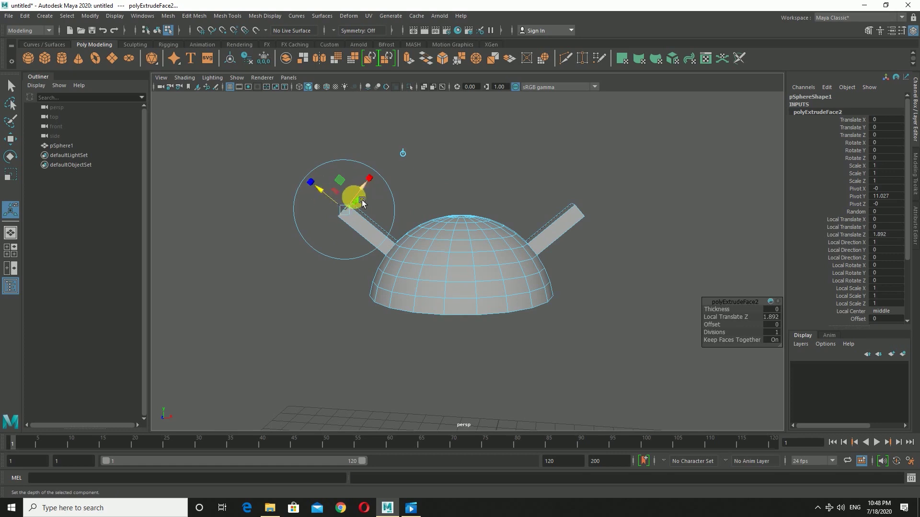
pyautogui.moveTo(355, 214); pyautogui.dragTo(354, 214)
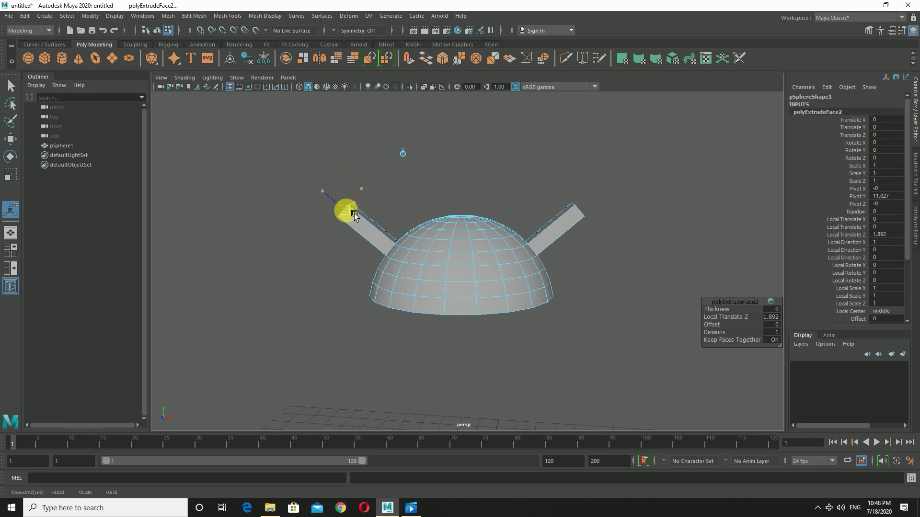
pyautogui.moveTo(353, 213); pyautogui.dragTo(359, 219)
pyautogui.hotkey('ctrl', 'z')
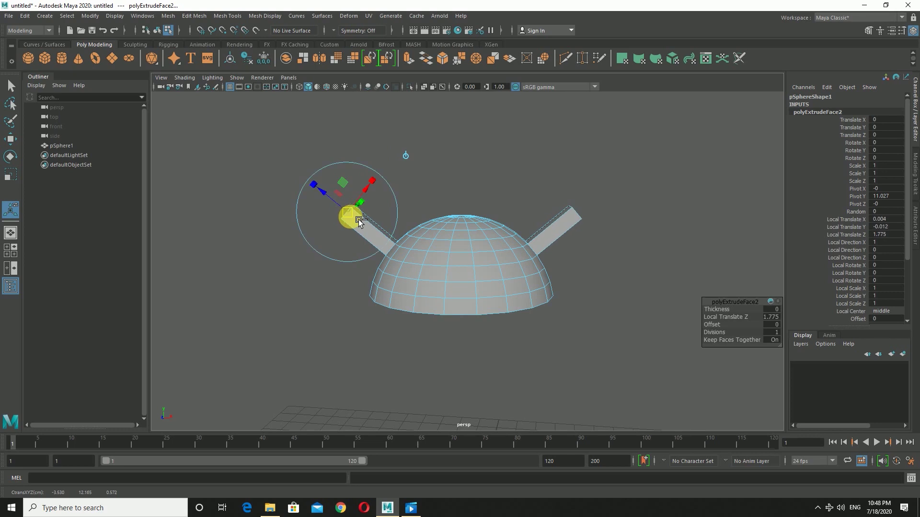
pyautogui.click(646, 277)
pyautogui.keyDown('alt'); pyautogui.moveTo(648, 283); pyautogui.dragTo(642, 292); pyautogui.keyUp('alt')
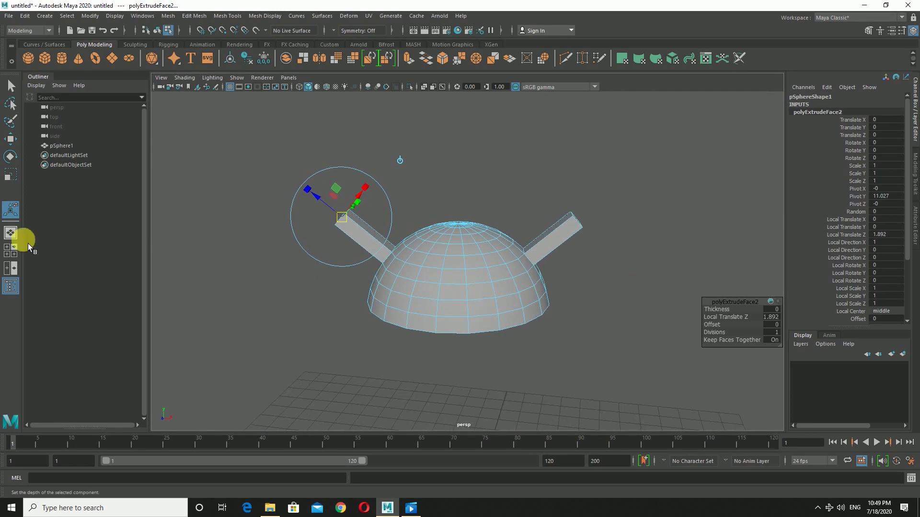
# Taper the left antenna's tip face to about 0.586 scale
pyautogui.click(12, 175)
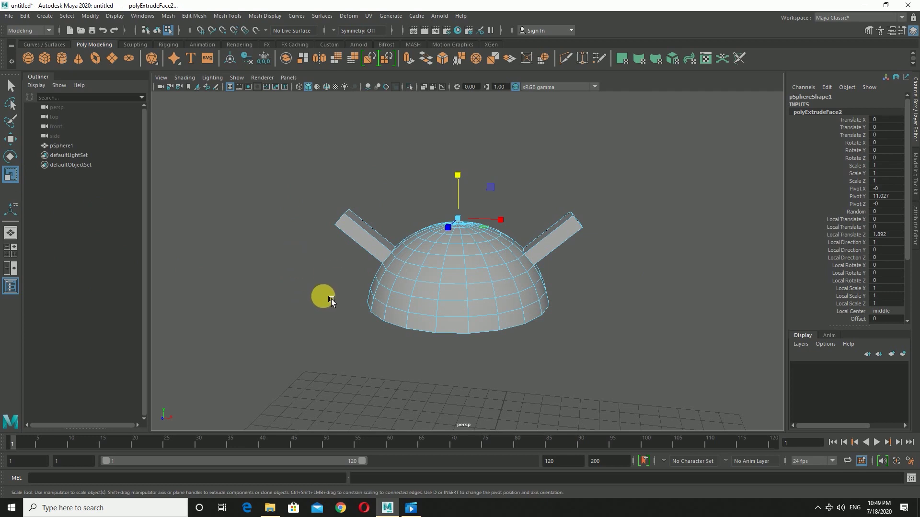
pyautogui.moveTo(319, 305)
pyautogui.keyDown('alt'); pyautogui.mouseDown()
pyautogui.moveTo(338, 301)
pyautogui.moveTo(353, 254)
pyautogui.moveTo(375, 264)
pyautogui.mouseUp(); pyautogui.keyUp('alt')
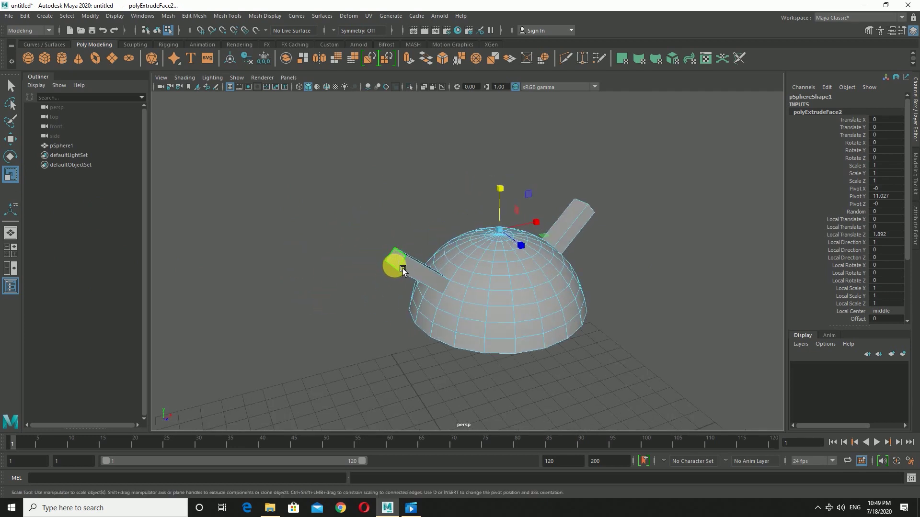
pyautogui.click(400, 265)
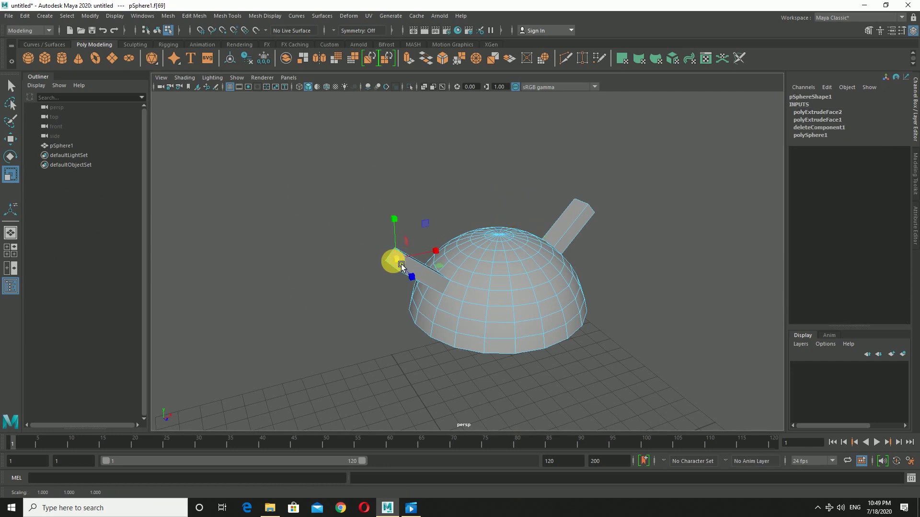
pyautogui.moveTo(404, 266); pyautogui.dragTo(398, 268)
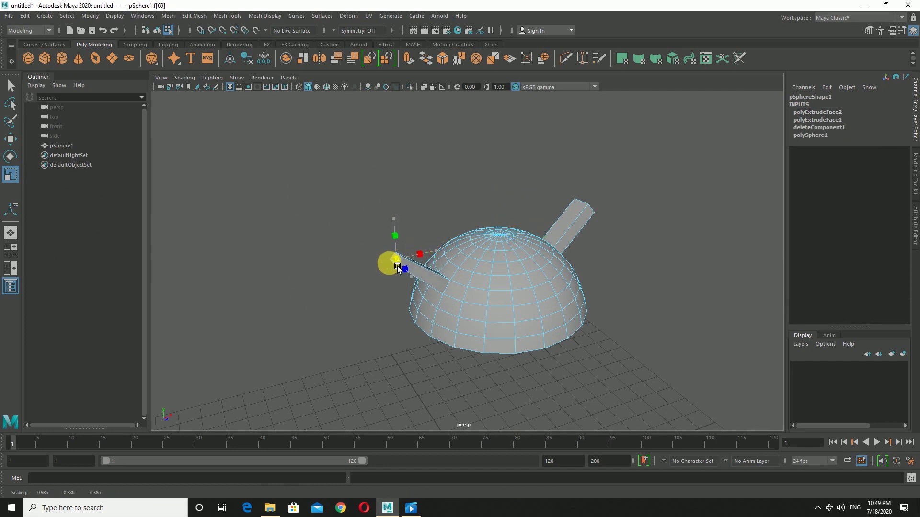
# Taper the right antenna's tip to match, leaving no faces selected
pyautogui.moveTo(386, 319)
pyautogui.keyDown('alt'); pyautogui.mouseDown()
pyautogui.moveTo(356, 313)
pyautogui.moveTo(392, 309)
pyautogui.moveTo(330, 311)
pyautogui.mouseUp(); pyautogui.keyUp('alt')
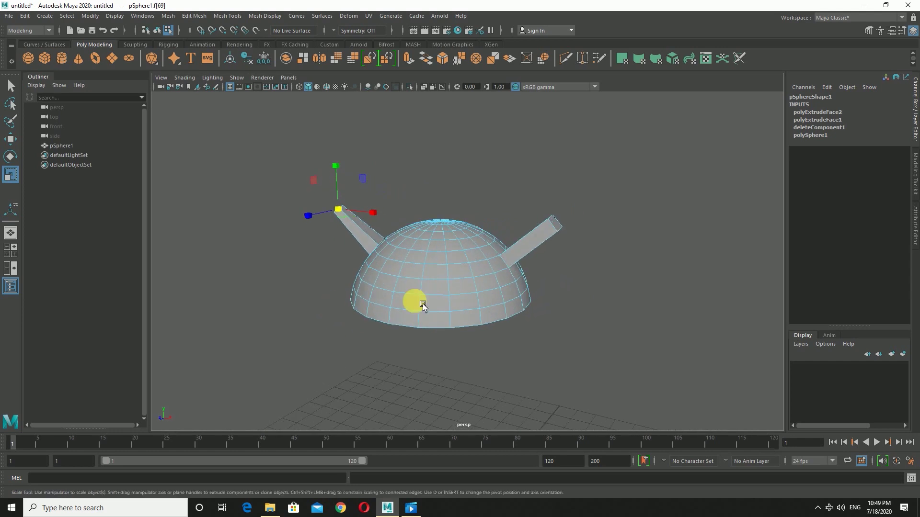
pyautogui.click(564, 226)
pyautogui.moveTo(564, 226); pyautogui.dragTo(558, 228)
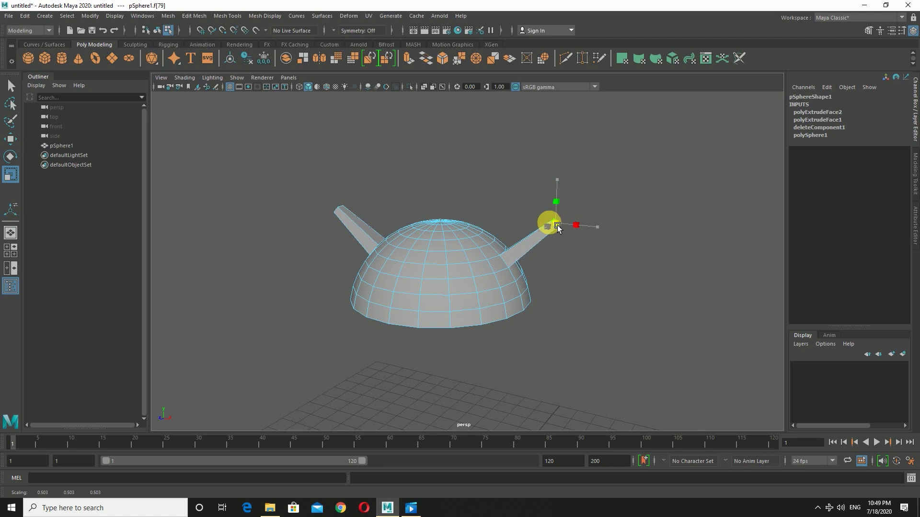
pyautogui.click(594, 278)
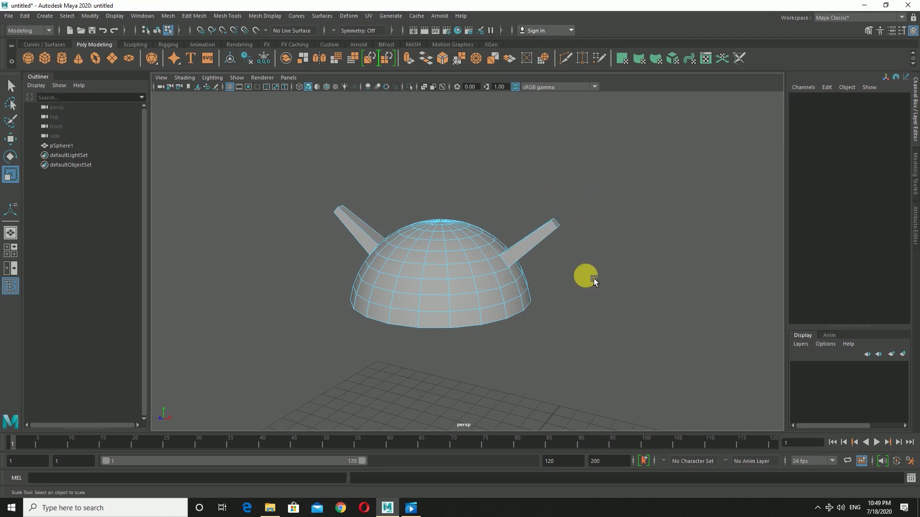
pyautogui.keyDown('alt'); pyautogui.moveTo(571, 272); pyautogui.dragTo(602, 268); pyautogui.keyUp('alt')
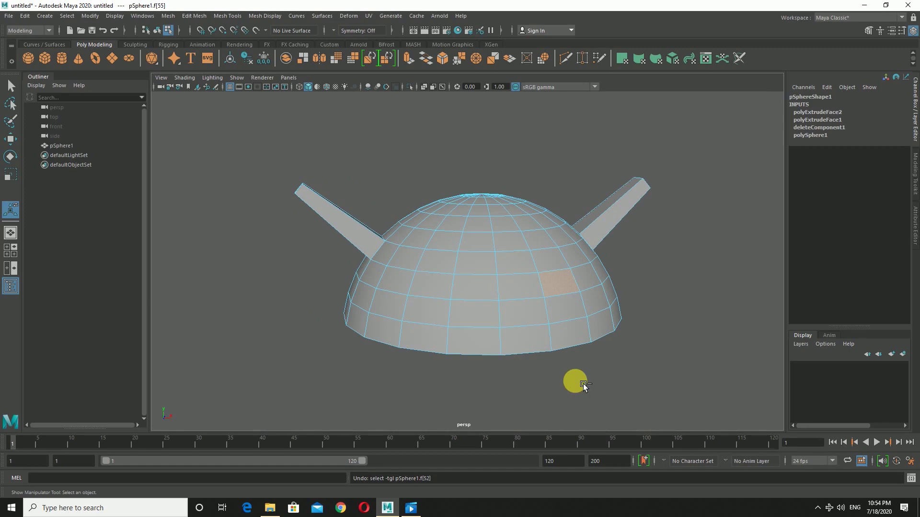
pyautogui.hotkey('ctrl', 'z')
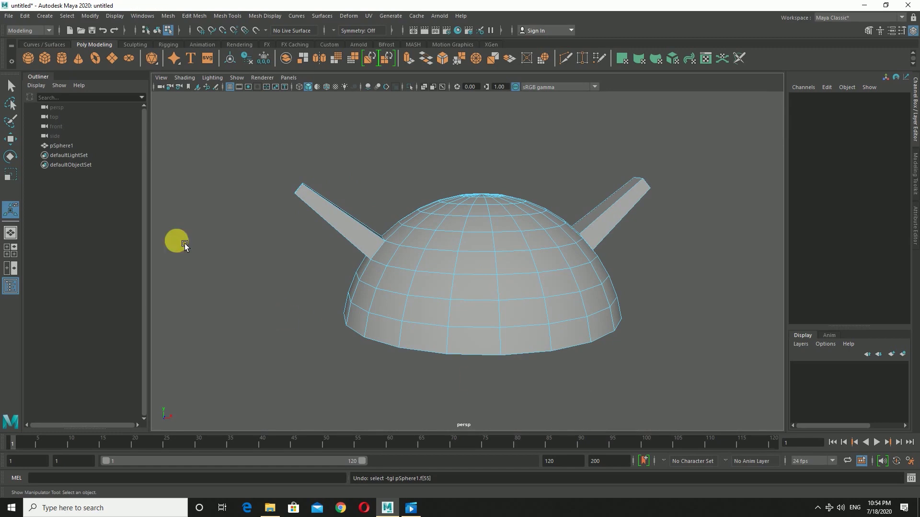
# Create a new polygon sphere and raise it up in front of the head
pyautogui.click(28, 58)
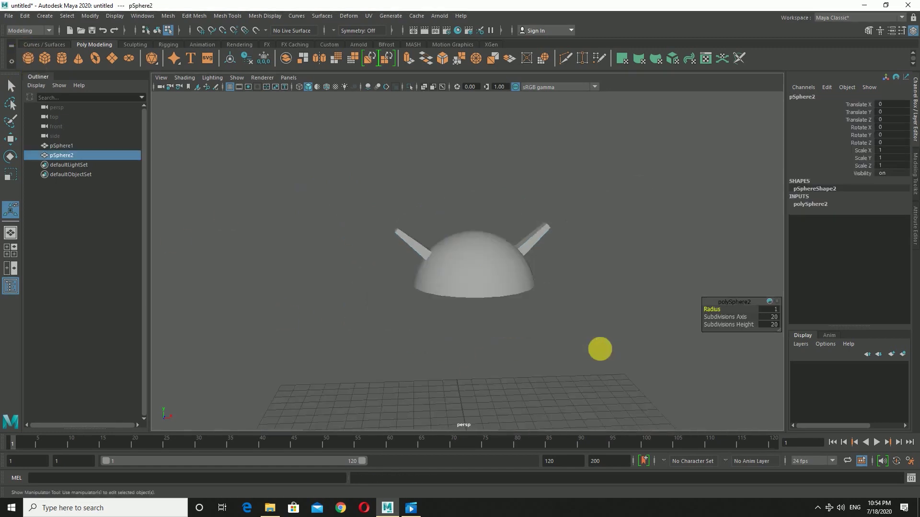
pyautogui.scroll(-3, 599, 349)
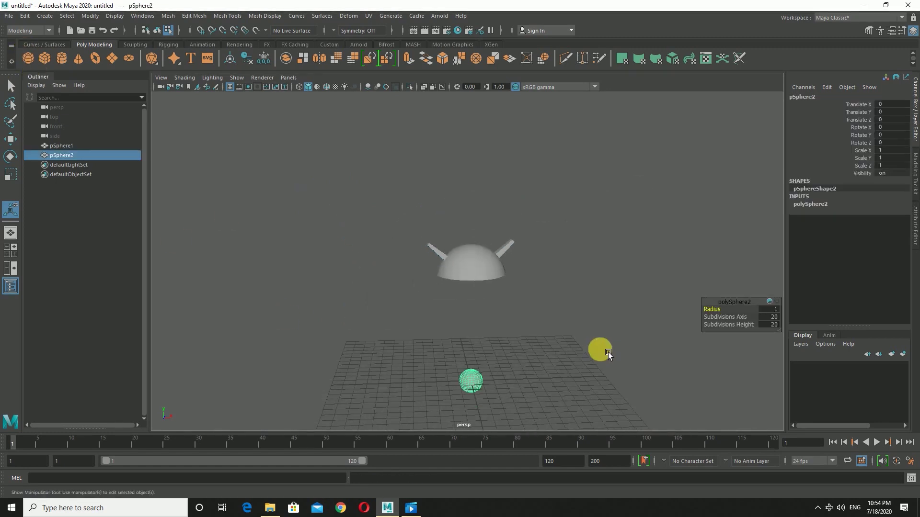
pyautogui.click(22, 142)
pyautogui.moveTo(479, 340); pyautogui.dragTo(490, 322)
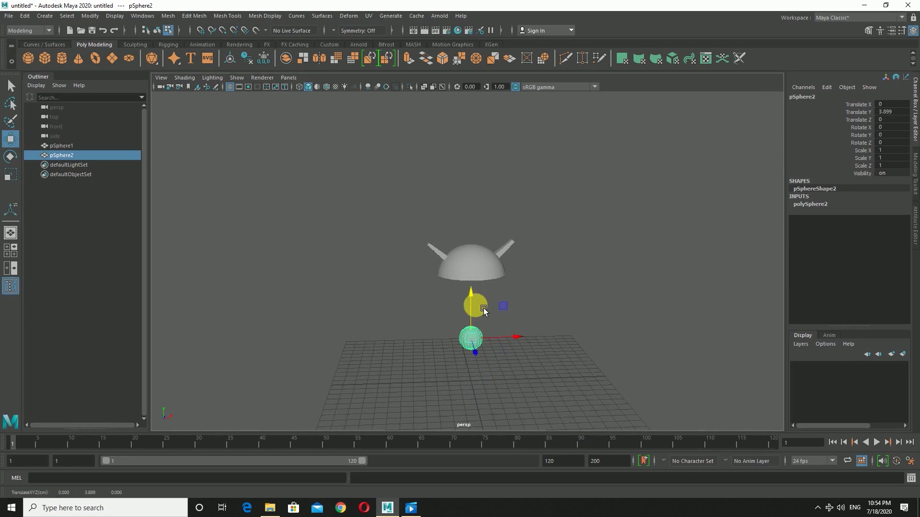
pyautogui.scroll(2, 496, 336)
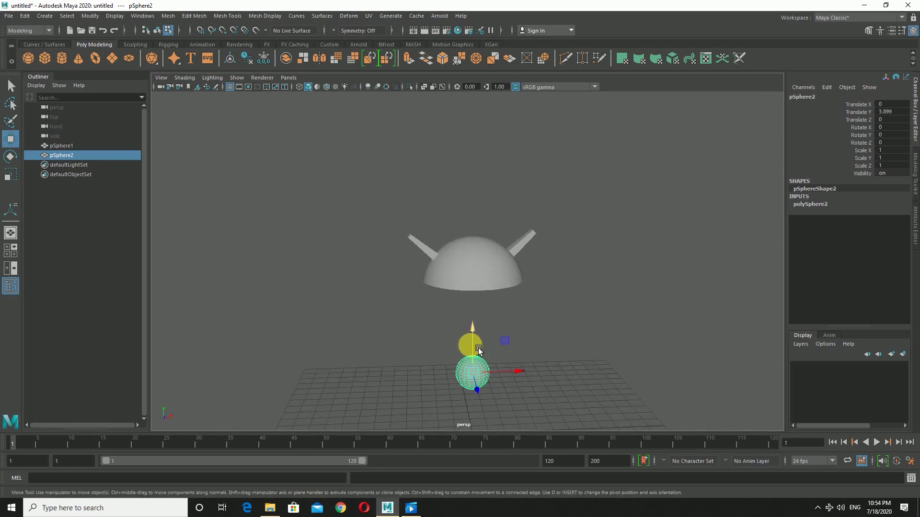
pyautogui.moveTo(474, 335); pyautogui.dragTo(499, 230)
pyautogui.moveTo(503, 325)
pyautogui.keyDown('alt'); pyautogui.mouseDown()
pyautogui.moveTo(585, 333)
pyautogui.moveTo(551, 278)
pyautogui.moveTo(593, 278)
pyautogui.mouseUp(); pyautogui.keyUp('alt')
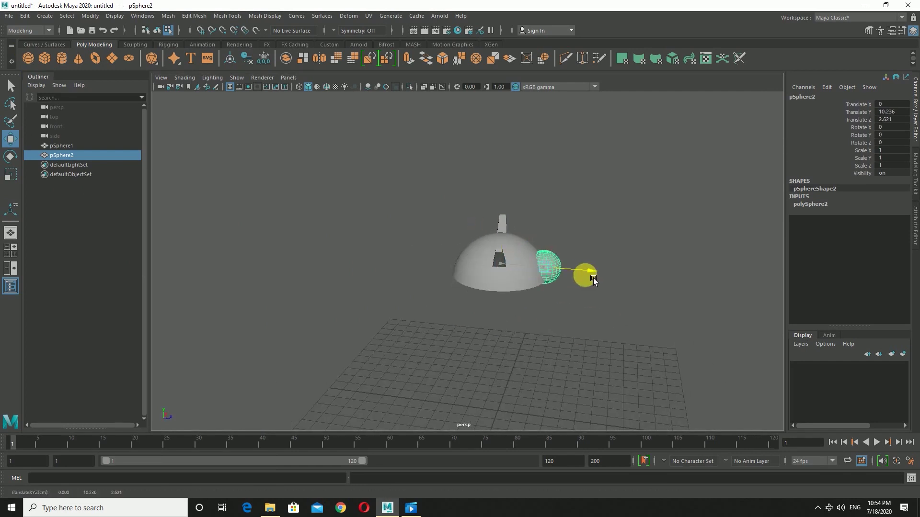
pyautogui.moveTo(605, 335)
pyautogui.keyDown('alt'); pyautogui.mouseDown()
pyautogui.moveTo(536, 352)
pyautogui.moveTo(521, 335)
pyautogui.mouseUp(); pyautogui.keyUp('alt')
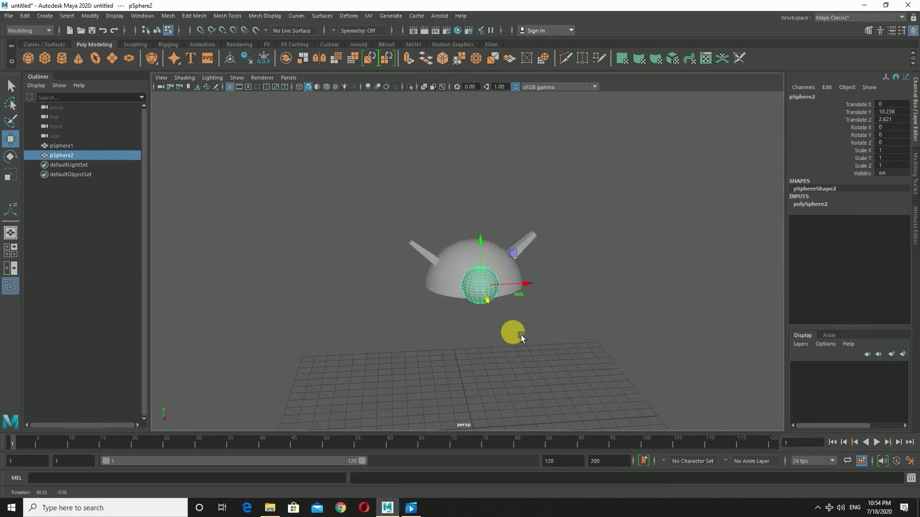
# Shrink the new sphere to about half size and select it
pyautogui.click(11, 174)
pyautogui.moveTo(462, 293); pyautogui.dragTo(592, 382)
pyautogui.scroll(3, 548, 360)
pyautogui.scroll(3, 579, 382)
pyautogui.click(515, 238)
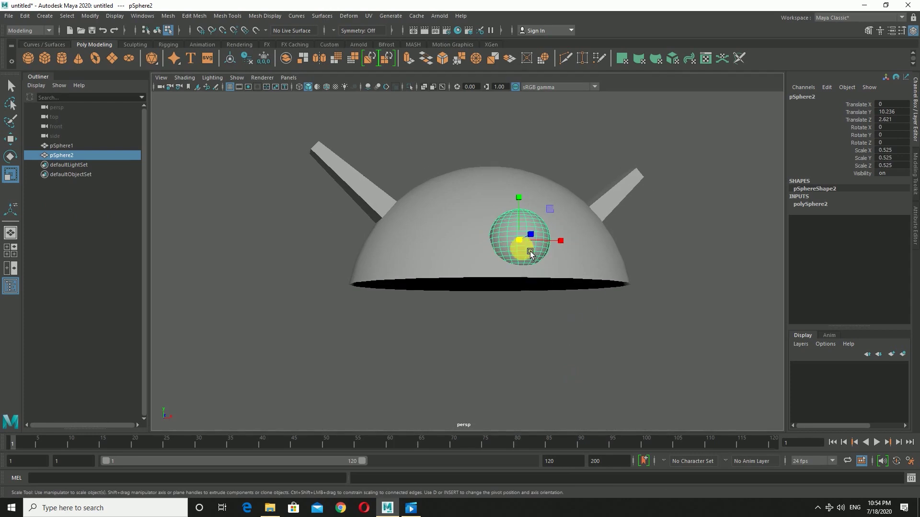
pyautogui.click(51, 159)
# Nudge the sphere upward and shrink it further to about 0.346
pyautogui.press('w')
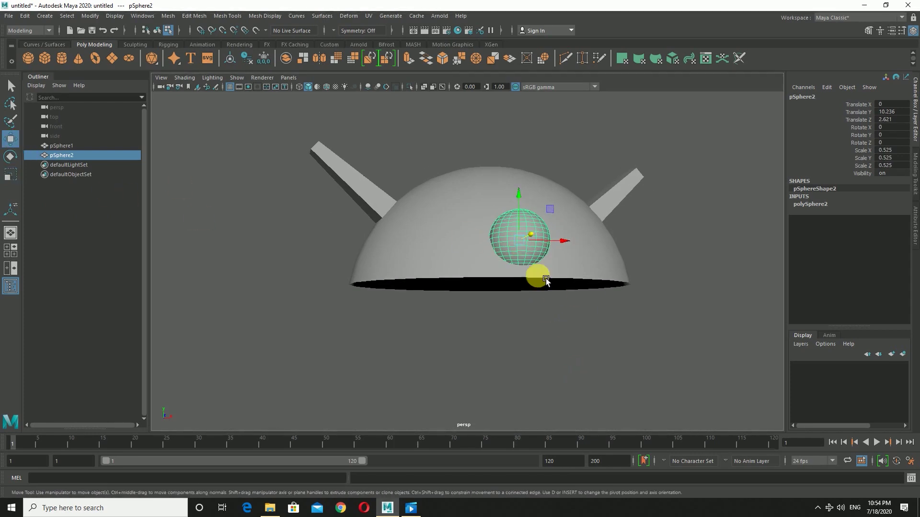
pyautogui.moveTo(528, 207)
pyautogui.mouseDown()
pyautogui.moveTo(528, 187)
pyautogui.moveTo(627, 355)
pyautogui.mouseUp()
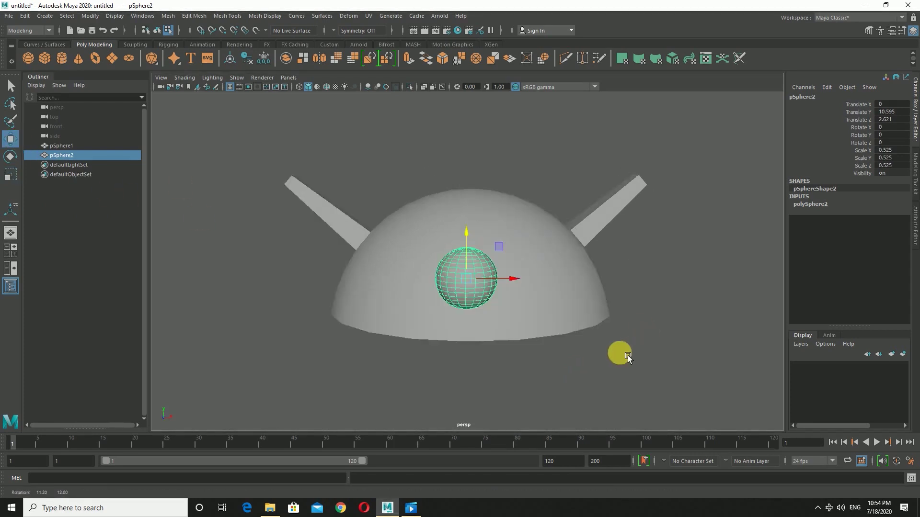
pyautogui.scroll(1, 628, 355)
pyautogui.click(10, 174)
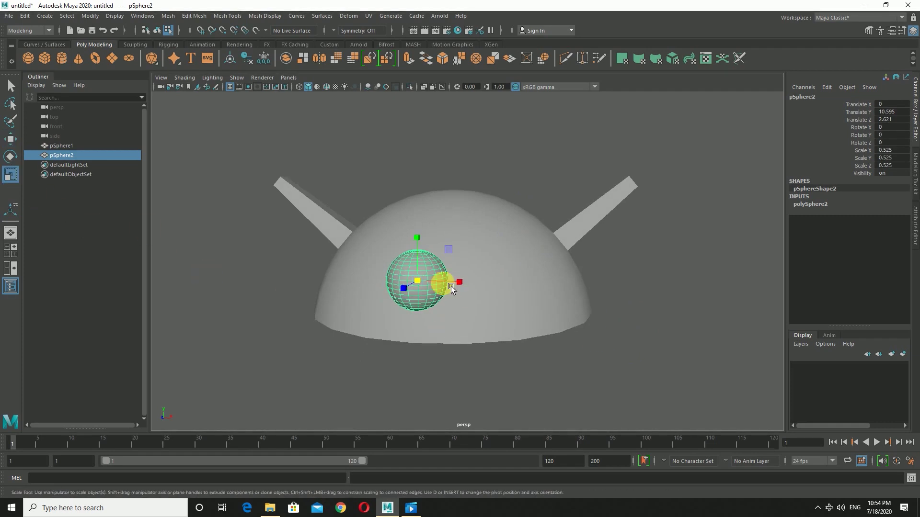
pyautogui.moveTo(424, 287); pyautogui.dragTo(405, 298)
pyautogui.keyDown('alt'); pyautogui.moveTo(550, 364); pyautogui.dragTo(462, 364); pyautogui.keyUp('alt')
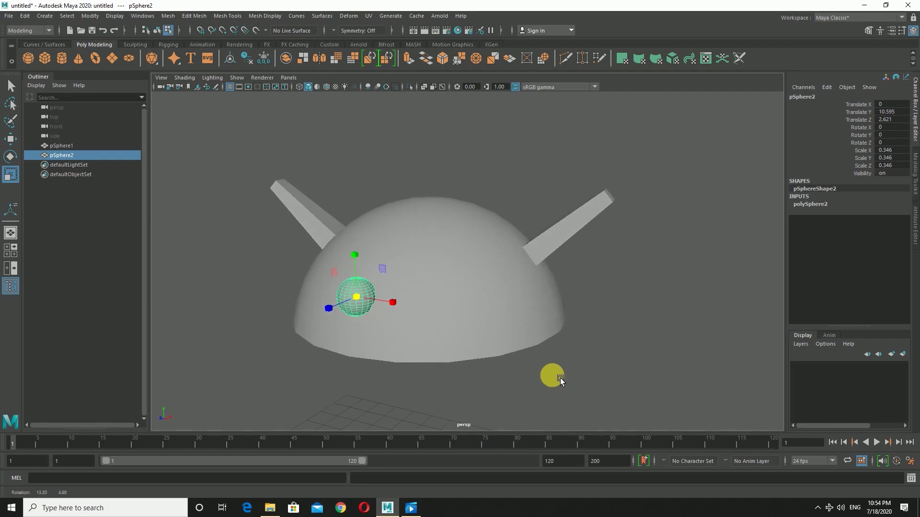
pyautogui.moveTo(321, 338); pyautogui.dragTo(339, 327)
pyautogui.hotkey('ctrl', 'z')
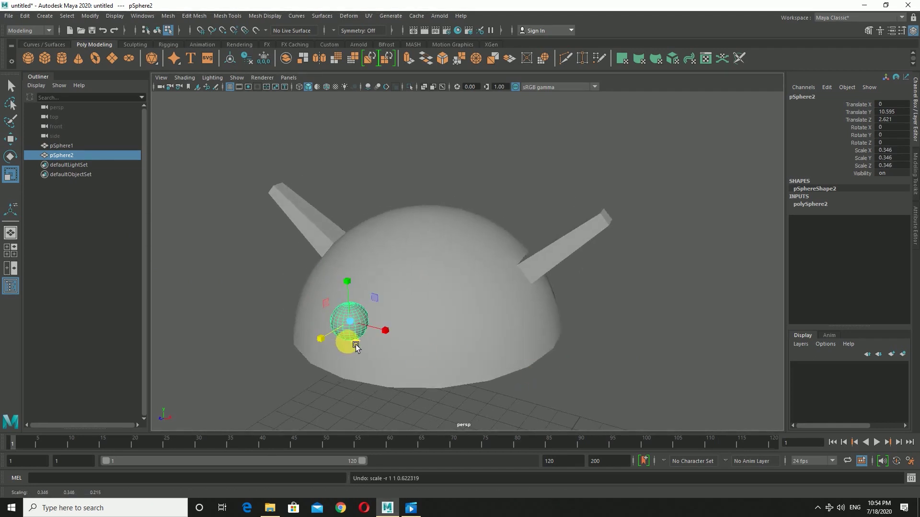
# Position the sphere on the dome's front-left, set slightly into the surface
pyautogui.click(10, 139)
pyautogui.moveTo(323, 349)
pyautogui.mouseDown()
pyautogui.moveTo(341, 341)
pyautogui.moveTo(320, 341)
pyautogui.mouseUp()
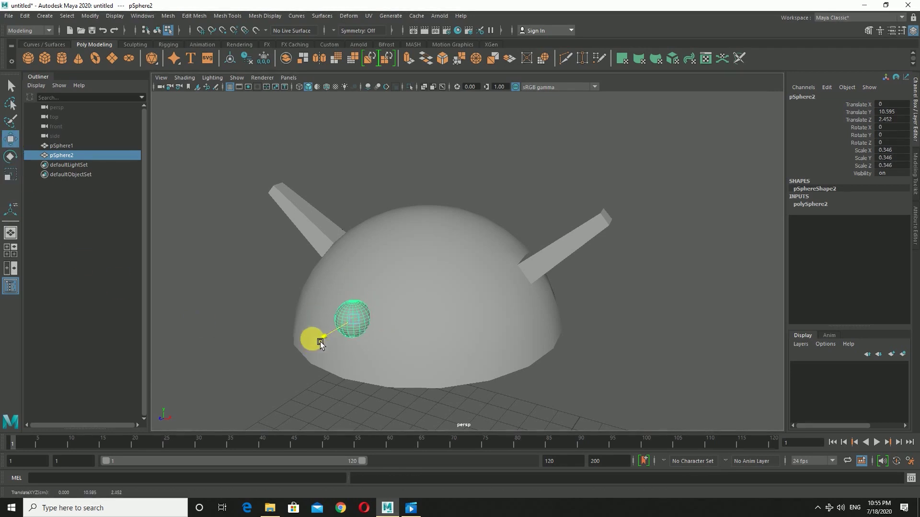
pyautogui.moveTo(360, 382)
pyautogui.keyDown('alt'); pyautogui.mouseDown()
pyautogui.moveTo(441, 410)
pyautogui.moveTo(524, 302)
pyautogui.mouseUp(); pyautogui.keyUp('alt')
pyautogui.moveTo(536, 263); pyautogui.dragTo(464, 263)
pyautogui.moveTo(485, 362)
pyautogui.keyDown('alt'); pyautogui.mouseDown()
pyautogui.moveTo(433, 379)
pyautogui.moveTo(289, 317)
pyautogui.mouseUp(); pyautogui.keyUp('alt')
pyautogui.moveTo(237, 296)
pyautogui.mouseDown()
pyautogui.moveTo(255, 289)
pyautogui.moveTo(303, 361)
pyautogui.moveTo(317, 266)
pyautogui.moveTo(355, 258)
pyautogui.mouseUp()
pyautogui.keyDown('alt'); pyautogui.moveTo(470, 397); pyautogui.dragTo(508, 375); pyautogui.keyUp('alt')
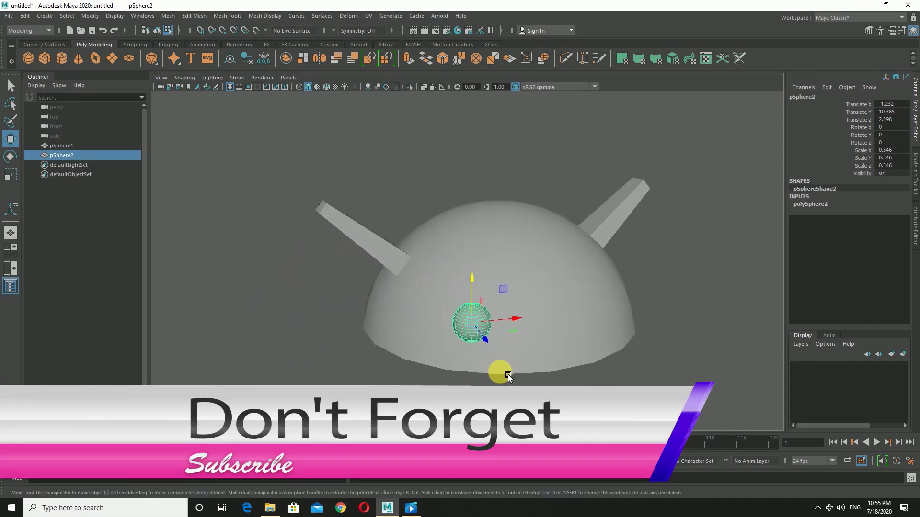
pyautogui.moveTo(493, 342); pyautogui.dragTo(498, 336)
pyautogui.keyDown('alt'); pyautogui.moveTo(467, 386); pyautogui.dragTo(431, 377); pyautogui.keyUp('alt')
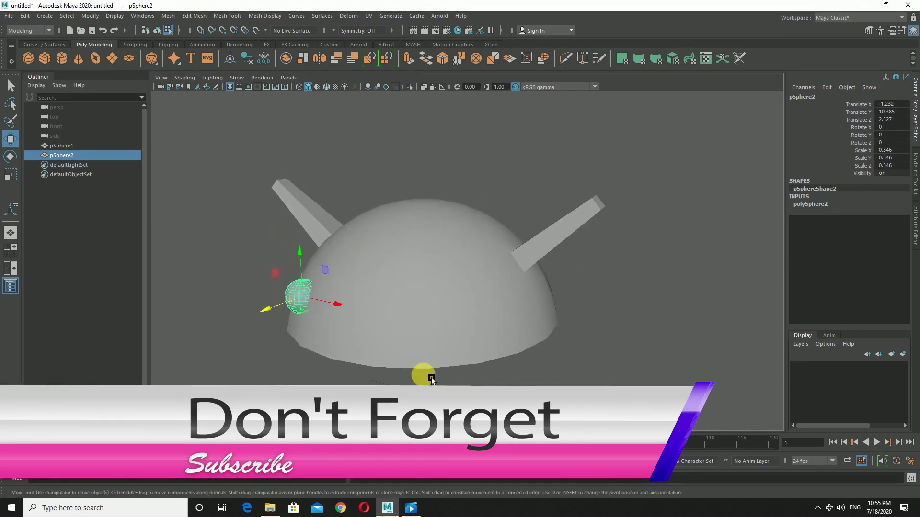
# Rotate the eye about X to roughly -112 degrees and deselect it
pyautogui.click(10, 156)
pyautogui.moveTo(292, 260); pyautogui.dragTo(315, 254)
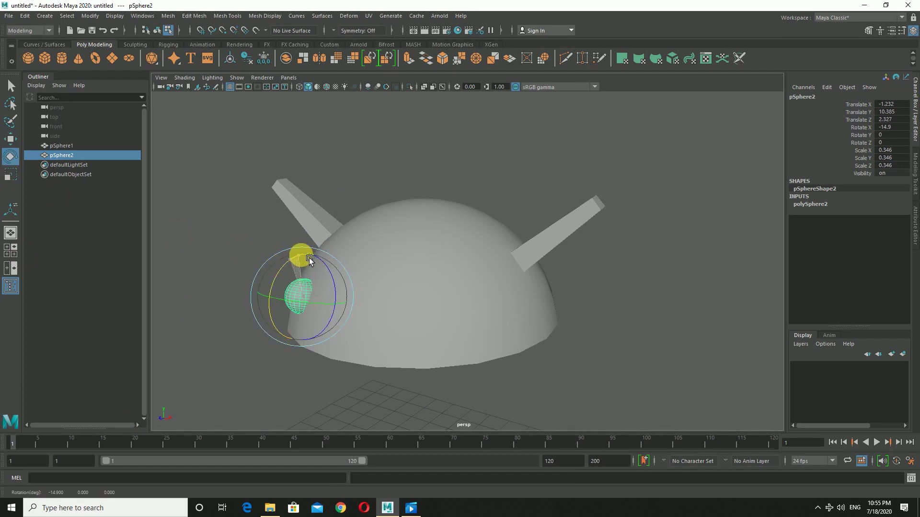
pyautogui.moveTo(315, 254)
pyautogui.mouseDown()
pyautogui.moveTo(356, 292)
pyautogui.moveTo(277, 297)
pyautogui.mouseUp()
pyautogui.moveTo(307, 305)
pyautogui.mouseDown()
pyautogui.moveTo(287, 266)
pyautogui.moveTo(285, 325)
pyautogui.mouseUp()
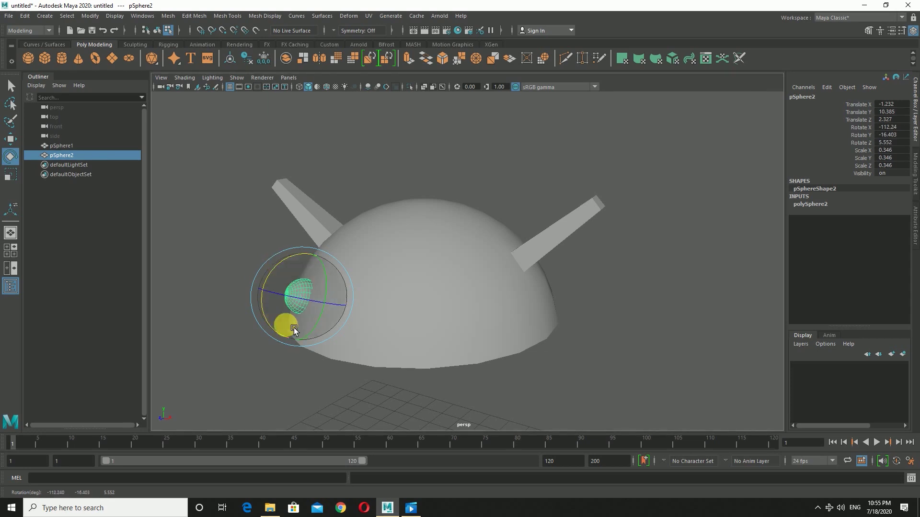
pyautogui.click(278, 357)
pyautogui.keyDown('alt'); pyautogui.moveTo(281, 363); pyautogui.dragTo(324, 360); pyautogui.keyUp('alt')
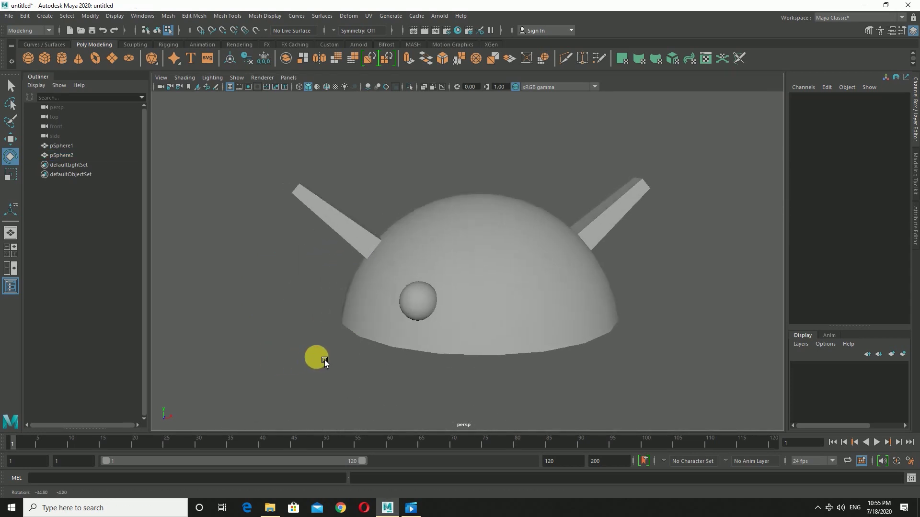
# Nudge the first eye up, then duplicate it and move the copy right
pyautogui.click(424, 304)
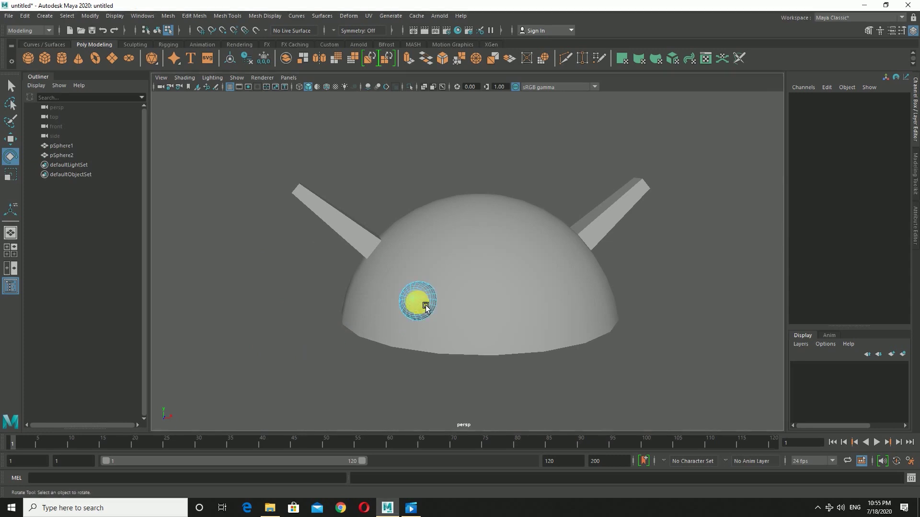
pyautogui.click(10, 140)
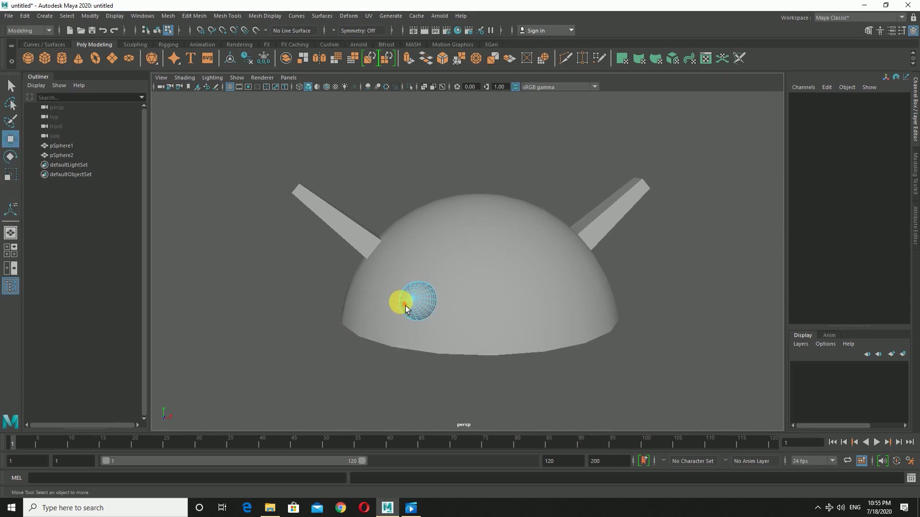
pyautogui.rightClick(415, 291)
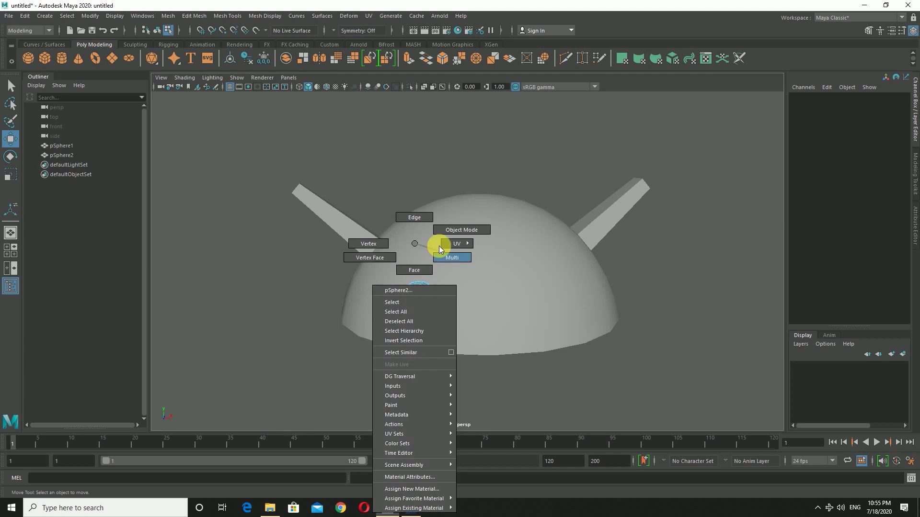
pyautogui.click(447, 233)
pyautogui.moveTo(427, 271); pyautogui.dragTo(427, 260)
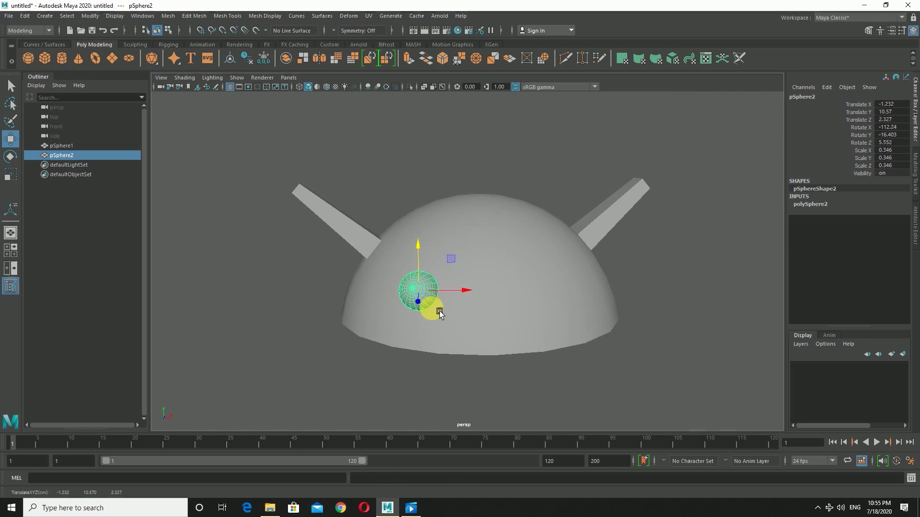
pyautogui.keyDown('shift'); pyautogui.moveTo(460, 291); pyautogui.dragTo(597, 288); pyautogui.keyUp('shift')
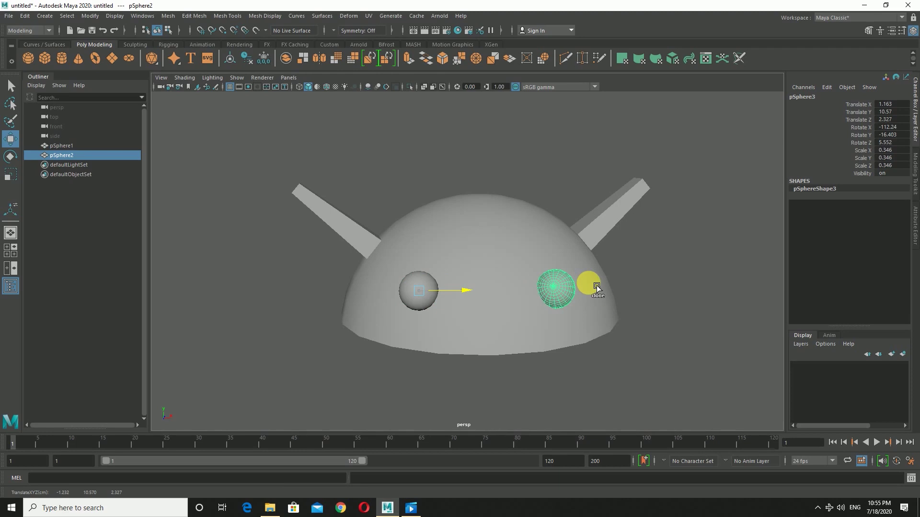
# Rotate the second eye to match the first and deselect it
pyautogui.moveTo(619, 371)
pyautogui.keyDown('alt'); pyautogui.mouseDown()
pyautogui.moveTo(519, 349)
pyautogui.moveTo(482, 289)
pyautogui.mouseUp(); pyautogui.keyUp('alt')
pyautogui.click(10, 156)
pyautogui.moveTo(498, 331); pyautogui.dragTo(513, 321)
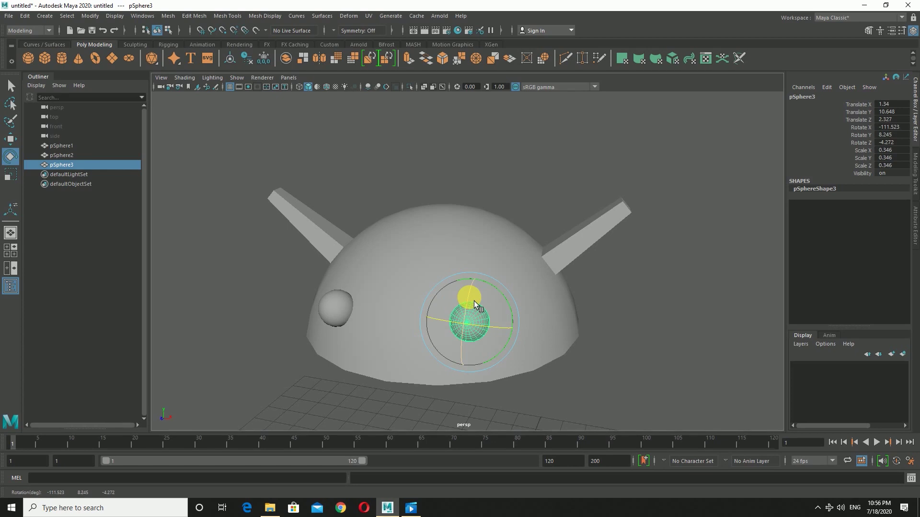
pyautogui.click(587, 355)
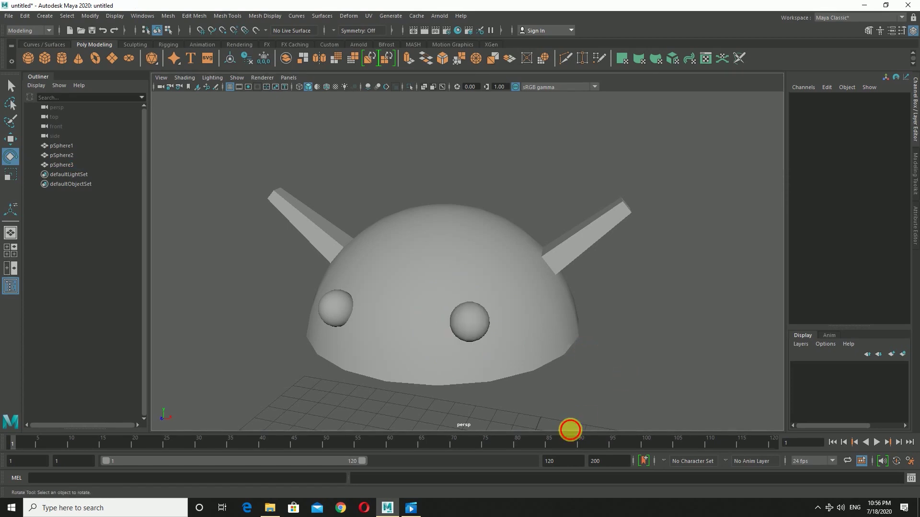
# Check both eyes from the front and zoom out to see the whole head
pyautogui.keyDown('alt'); pyautogui.moveTo(575, 433); pyautogui.dragTo(596, 423); pyautogui.keyUp('alt')
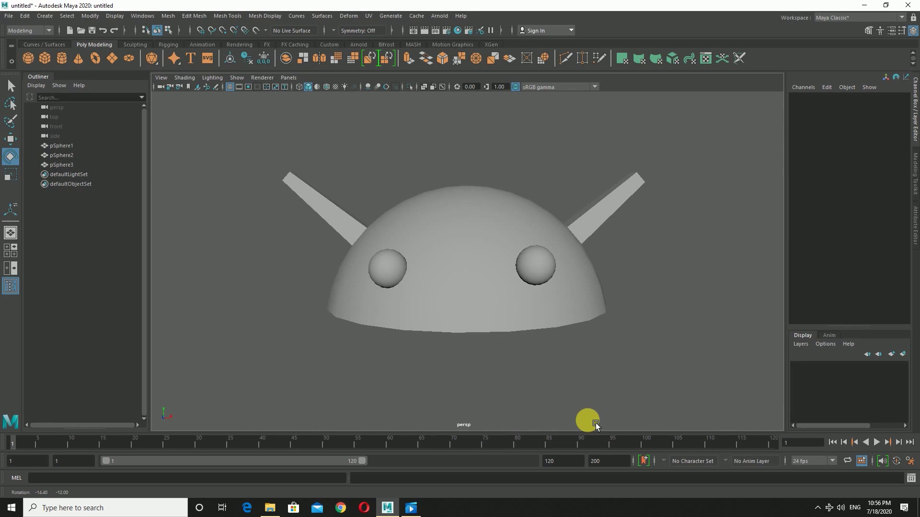
pyautogui.click(380, 267)
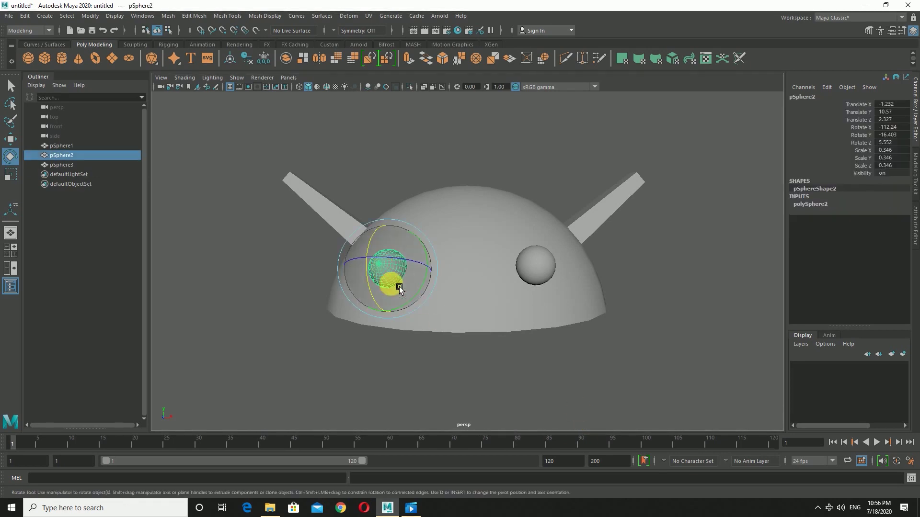
pyautogui.click(600, 406)
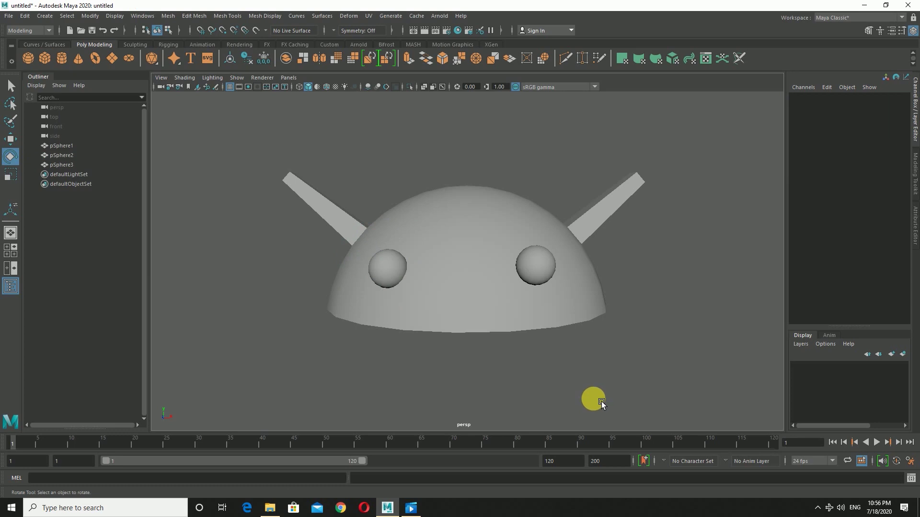
pyautogui.scroll(-2, 601, 402)
pyautogui.scroll(-2, 602, 402)
pyautogui.scroll(-2, 602, 401)
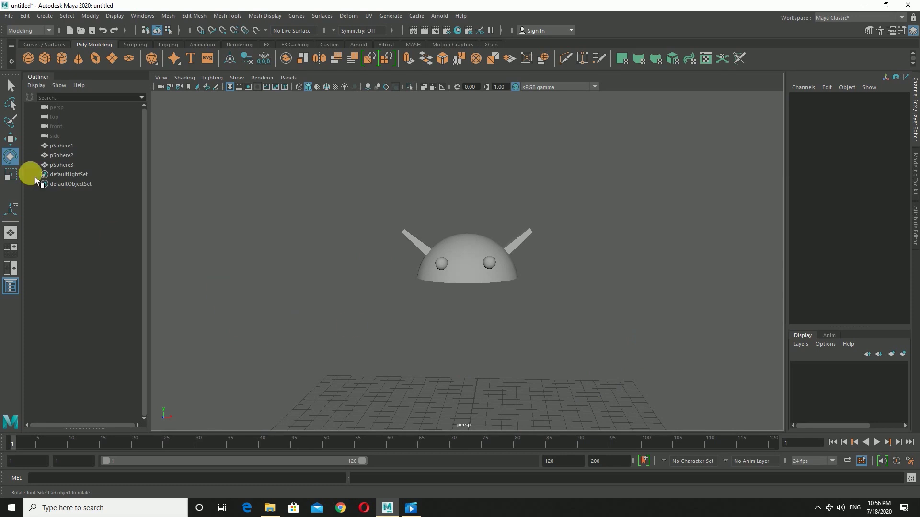
# Create a fourth polygon sphere and enlarge it uniformly
pyautogui.click(37, 62)
pyautogui.scroll(-2, 574, 386)
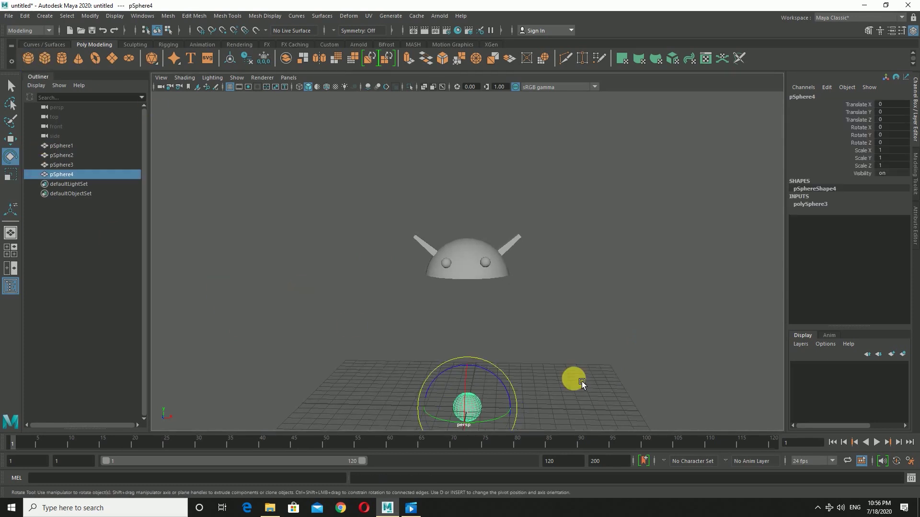
pyautogui.scroll(-2, 582, 382)
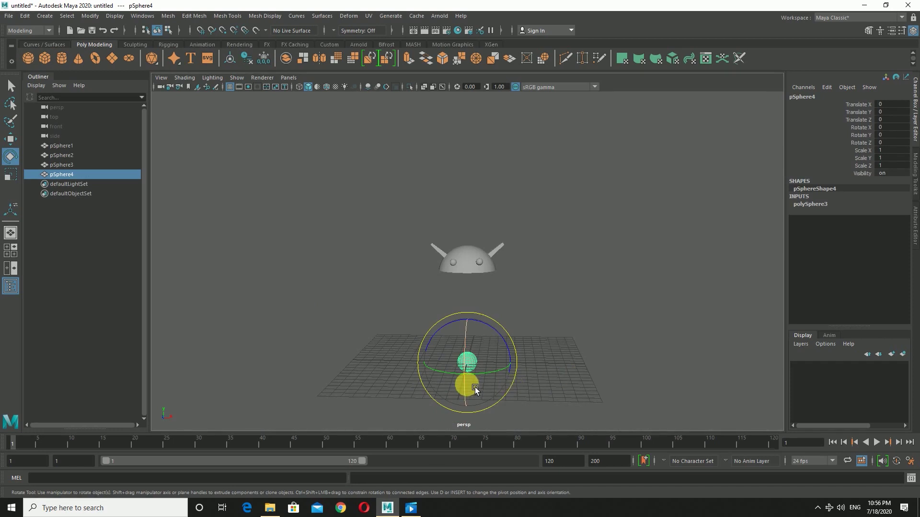
pyautogui.scroll(2, 475, 387)
pyautogui.press('alt')
pyautogui.click(11, 174)
pyautogui.moveTo(474, 387)
pyautogui.mouseDown()
pyautogui.moveTo(510, 406)
pyautogui.moveTo(467, 386)
pyautogui.moveTo(445, 390)
pyautogui.mouseUp()
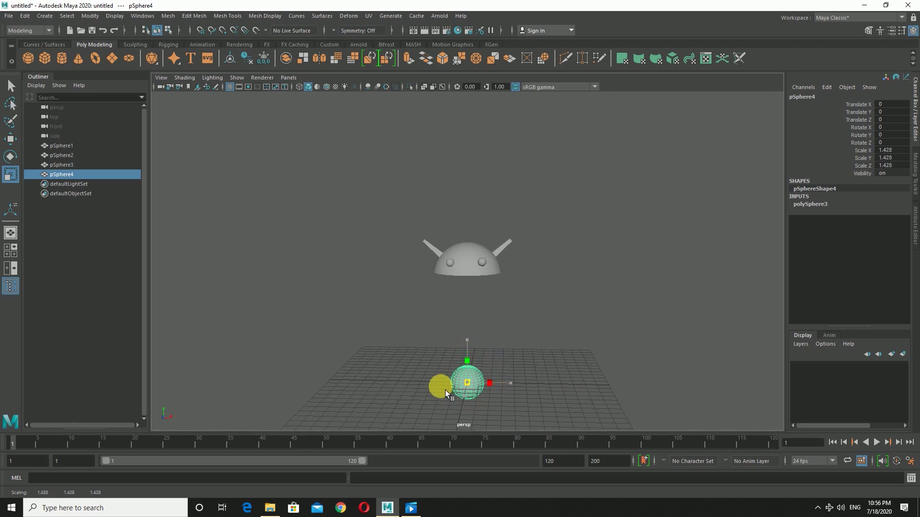
# Raise the sphere above the grid and move it right of the head
pyautogui.click(10, 139)
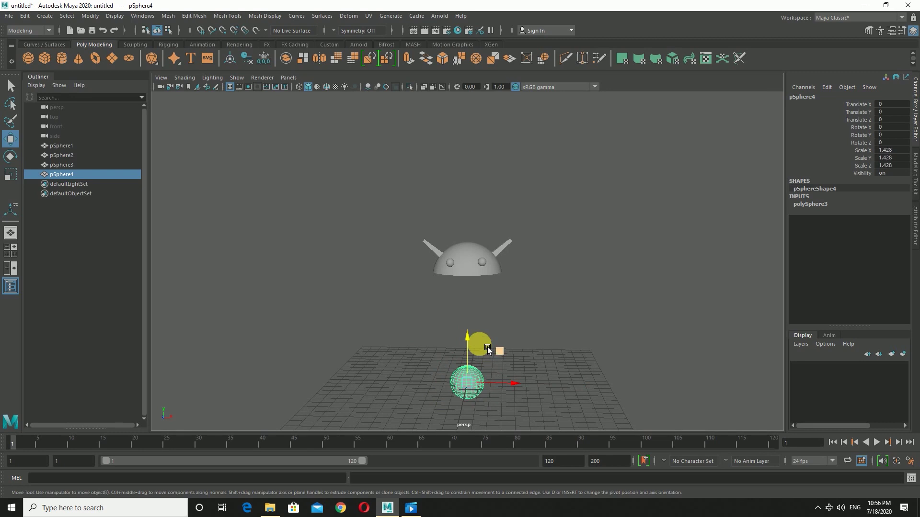
pyautogui.moveTo(476, 343); pyautogui.dragTo(471, 265)
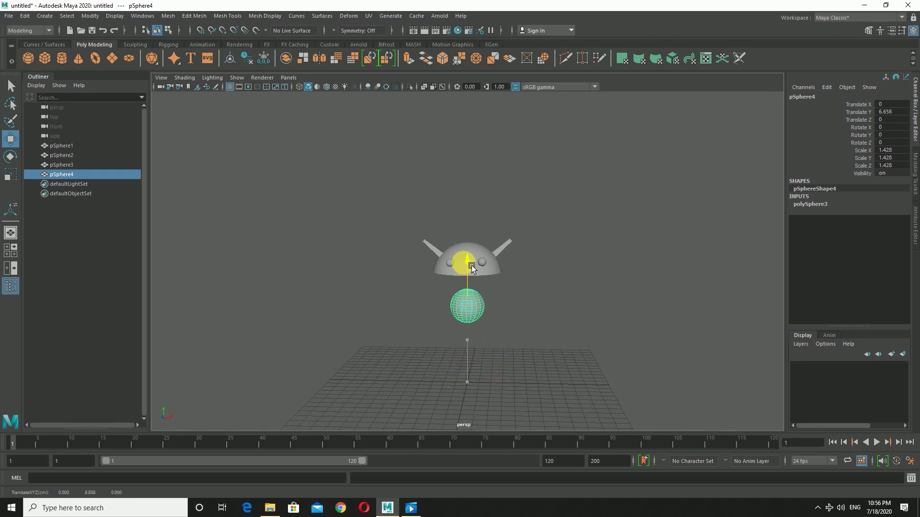
pyautogui.moveTo(519, 302); pyautogui.dragTo(601, 309)
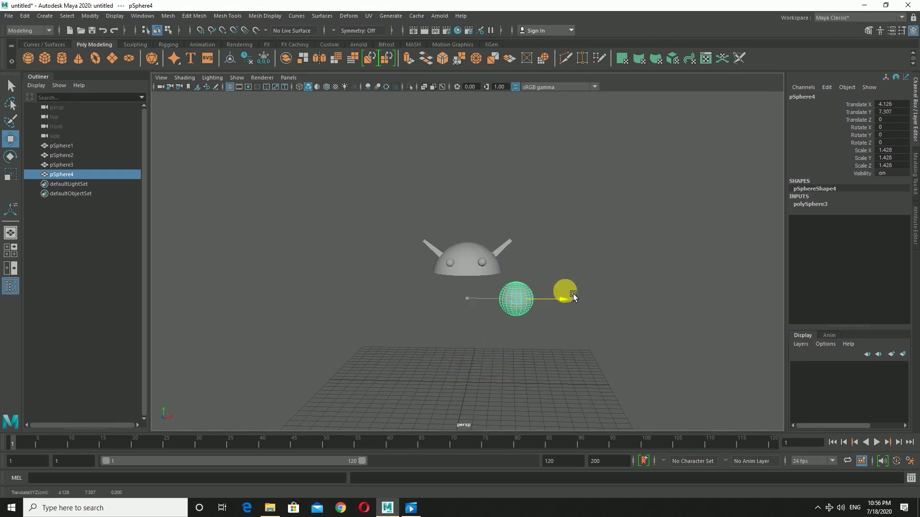
pyautogui.scroll(3, 614, 357)
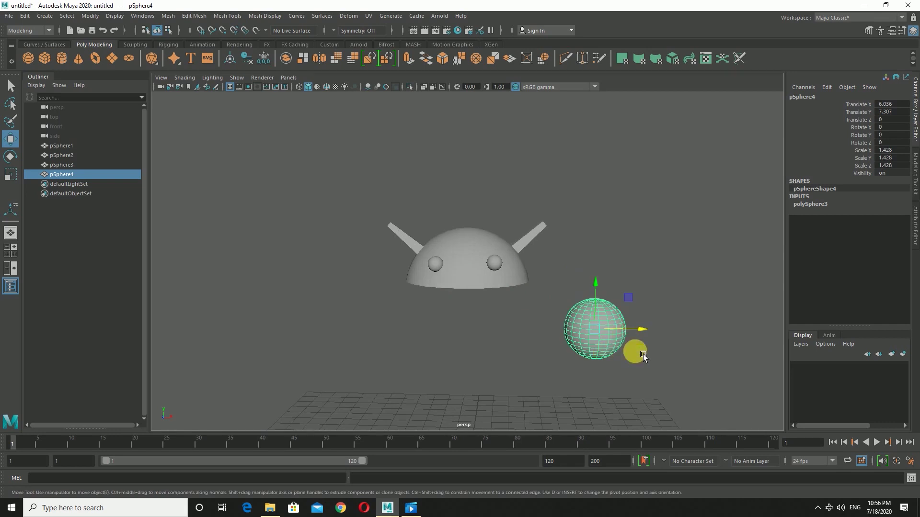
pyautogui.scroll(3, 643, 357)
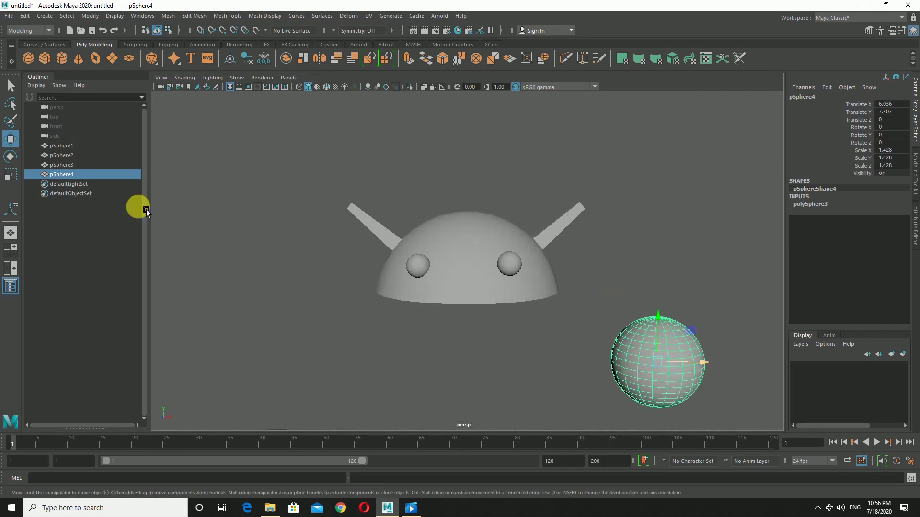
# Shrink the sphere to 0.856 and place it beside the head at X 4.566, Y 9.694
pyautogui.click(11, 174)
pyautogui.moveTo(662, 367); pyautogui.dragTo(631, 377)
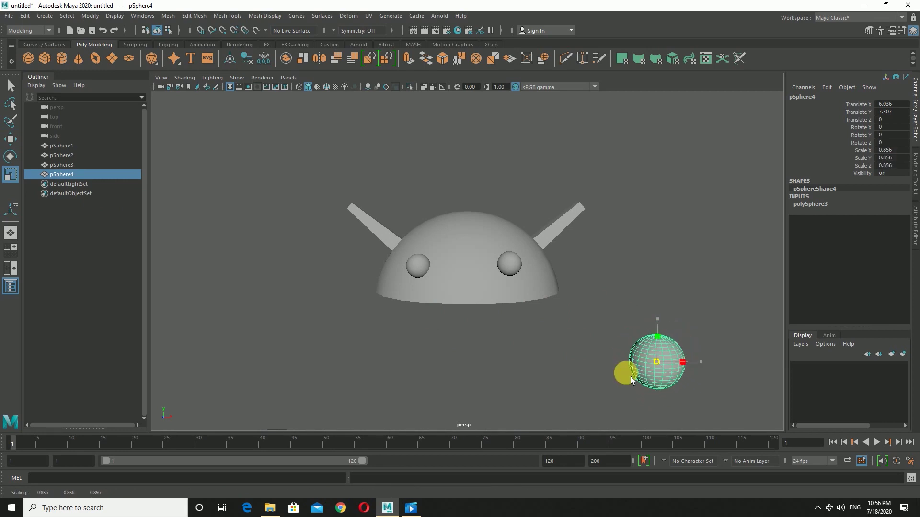
pyautogui.click(10, 139)
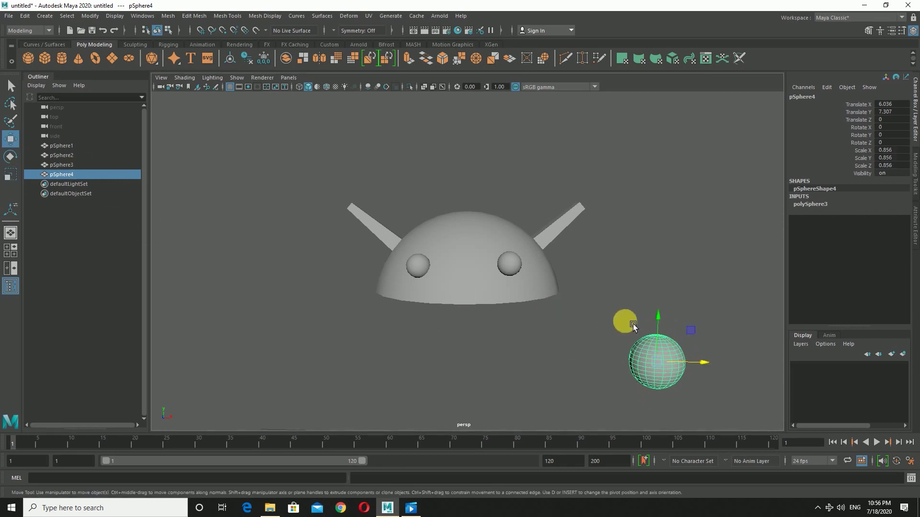
pyautogui.moveTo(665, 327); pyautogui.dragTo(642, 257)
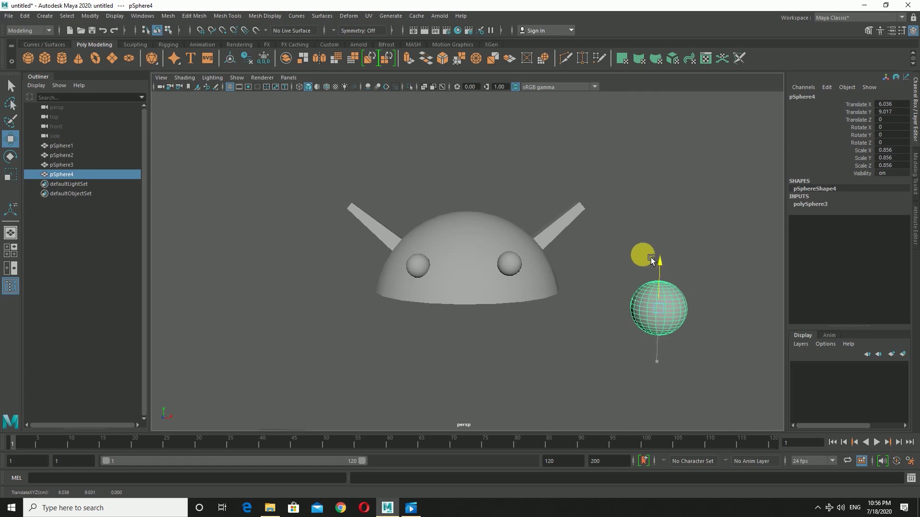
pyautogui.scroll(2, 642, 364)
pyautogui.scroll(3, 642, 364)
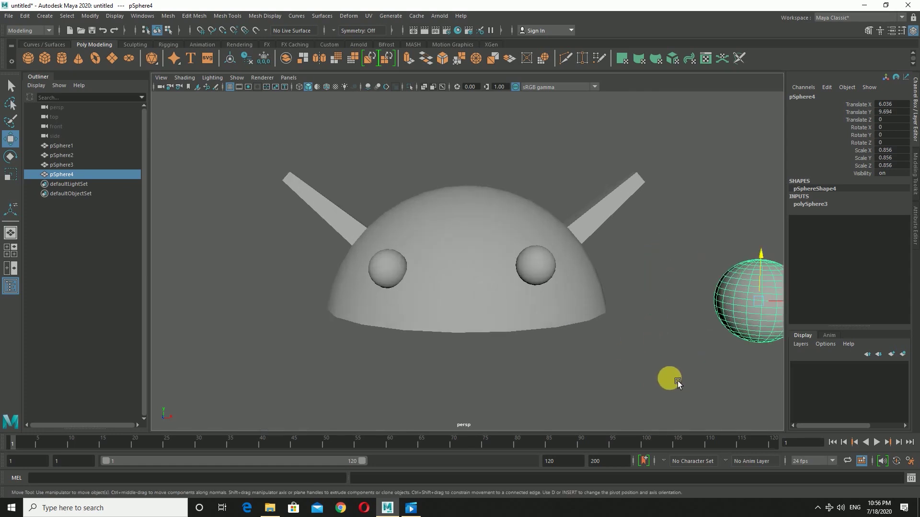
pyautogui.keyDown('alt'); pyautogui.moveTo(654, 367); pyautogui.dragTo(714, 394); pyautogui.keyUp('alt')
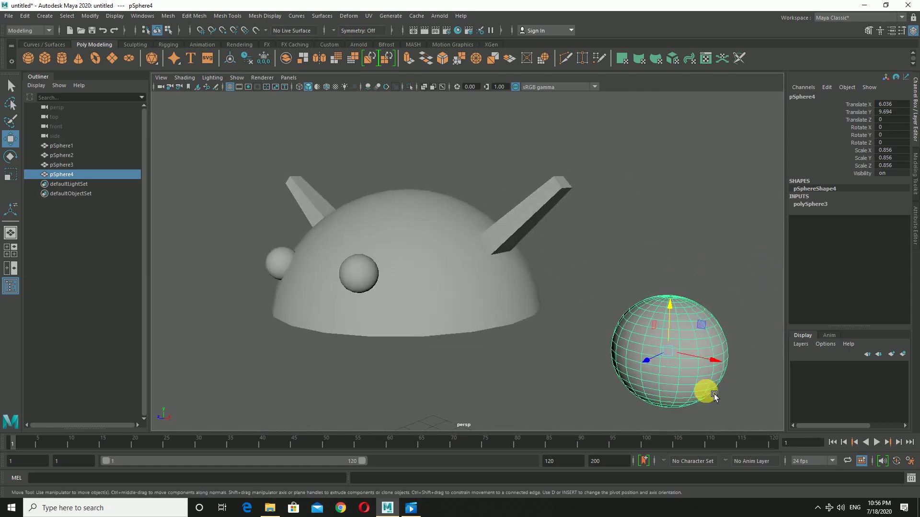
pyautogui.moveTo(726, 364); pyautogui.dragTo(634, 352)
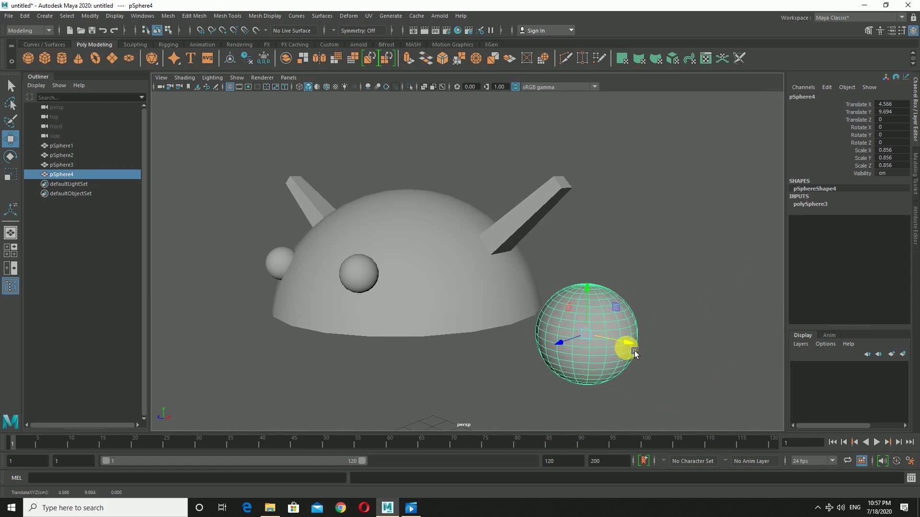
pyautogui.press('space')
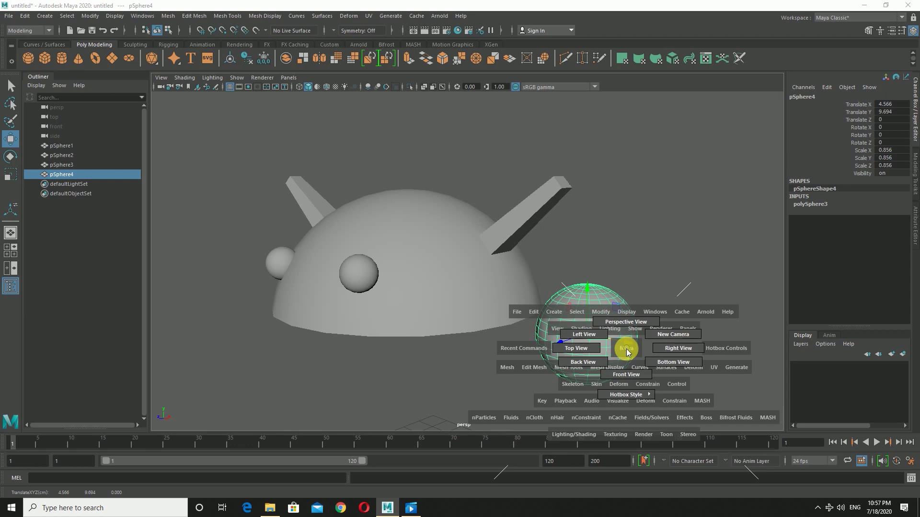
# In top view, rotate the domed head so its antennae lie horizontal
pyautogui.moveTo(628, 352); pyautogui.dragTo(580, 348)
pyautogui.keyDown('alt'); pyautogui.click(634, 338); pyautogui.keyUp('alt')
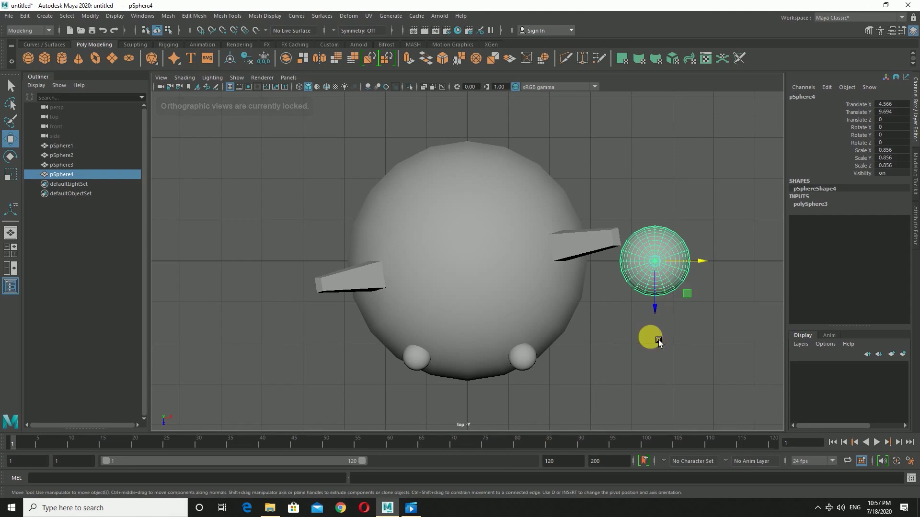
pyautogui.keyDown('alt'); pyautogui.click(618, 380); pyautogui.keyUp('alt')
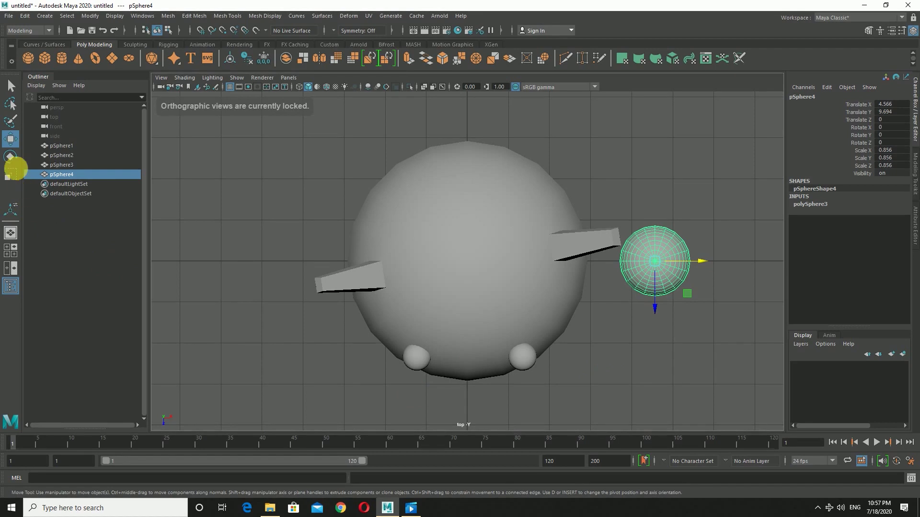
pyautogui.click(10, 158)
pyautogui.moveTo(242, 196); pyautogui.dragTo(449, 355)
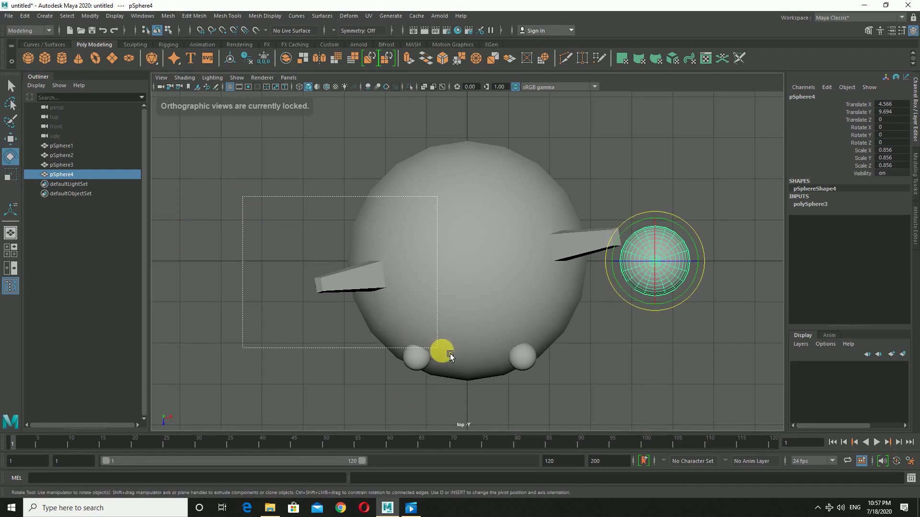
pyautogui.moveTo(315, 187)
pyautogui.mouseDown()
pyautogui.moveTo(415, 264)
pyautogui.moveTo(481, 343)
pyautogui.mouseUp()
pyautogui.click(10, 175)
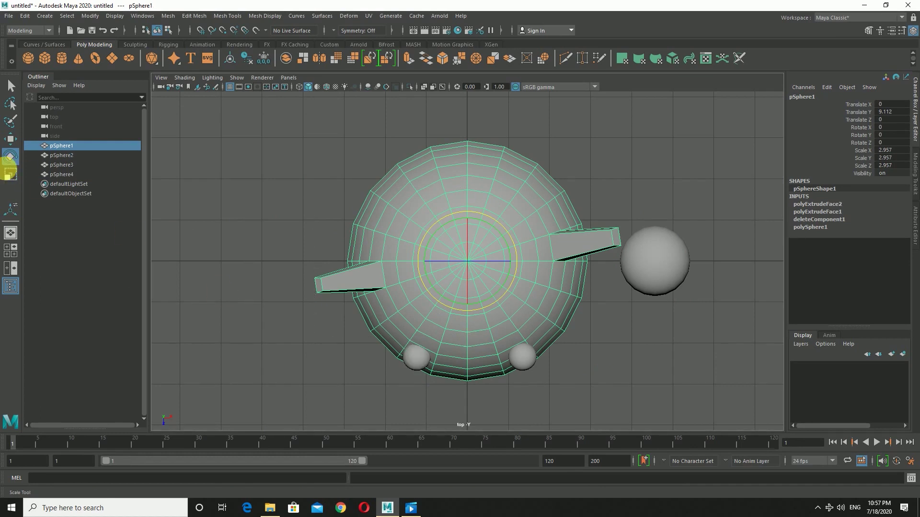
pyautogui.click(11, 157)
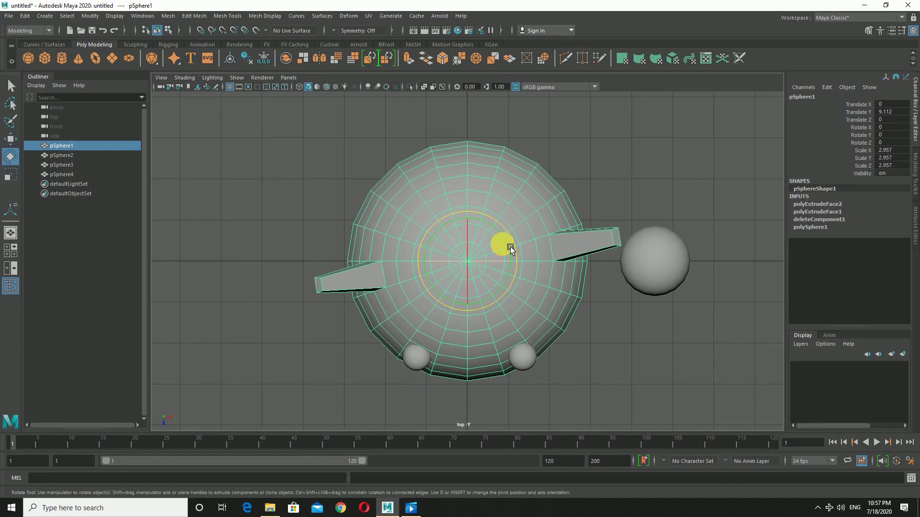
pyautogui.moveTo(515, 240); pyautogui.dragTo(521, 248)
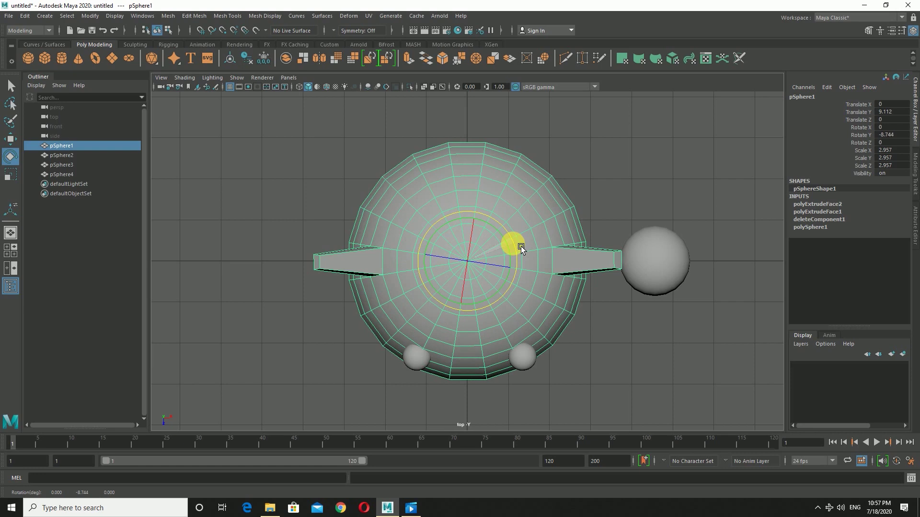
# Select the small sphere and move it left toward the right antenna
pyautogui.keyDown('alt'); pyautogui.moveTo(649, 360); pyautogui.dragTo(668, 290); pyautogui.keyUp('alt')
pyautogui.click(667, 274)
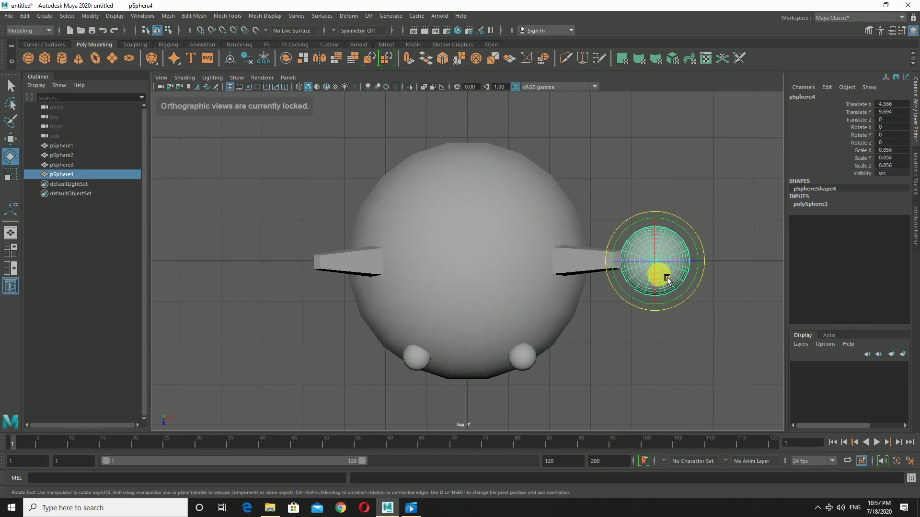
pyautogui.click(10, 139)
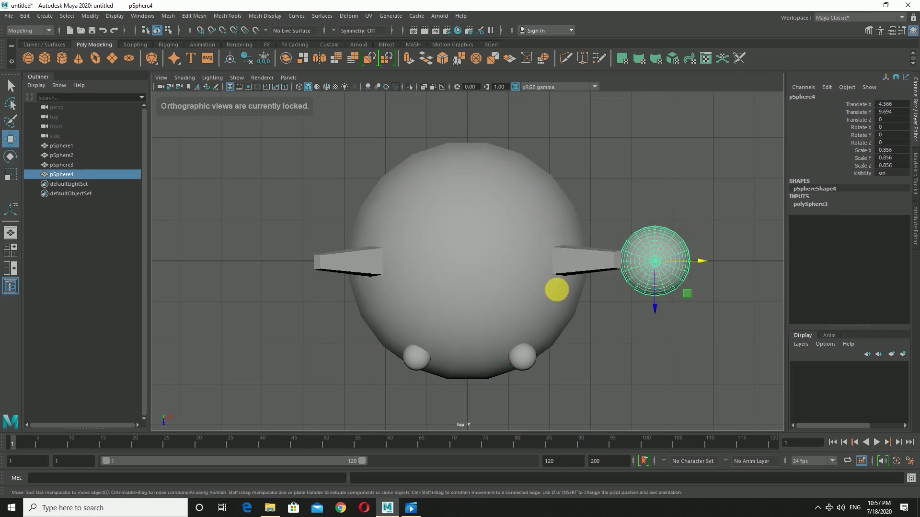
pyautogui.moveTo(714, 266); pyautogui.dragTo(695, 272)
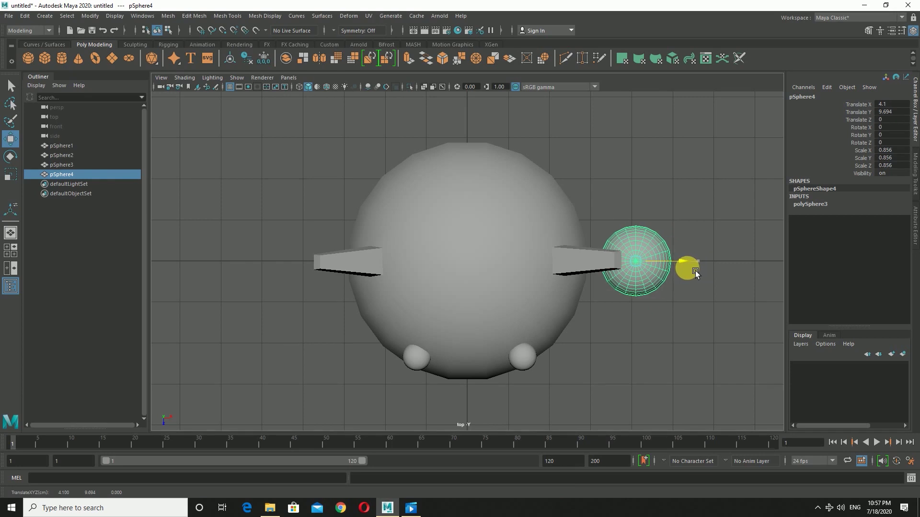
pyautogui.moveTo(695, 271); pyautogui.dragTo(694, 272)
# Shrink the small sphere to 0.492 and seat it on the antenna tip at X 3.808
pyautogui.click(9, 174)
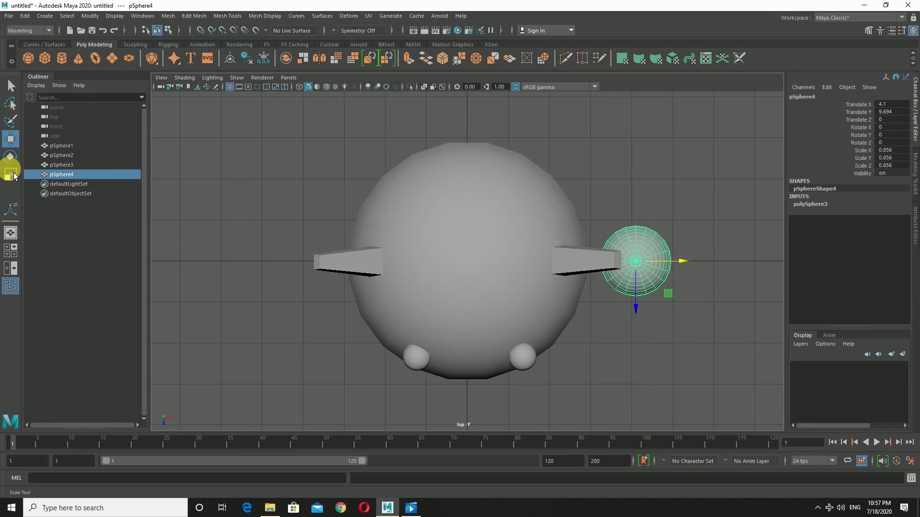
pyautogui.moveTo(635, 262); pyautogui.dragTo(624, 262)
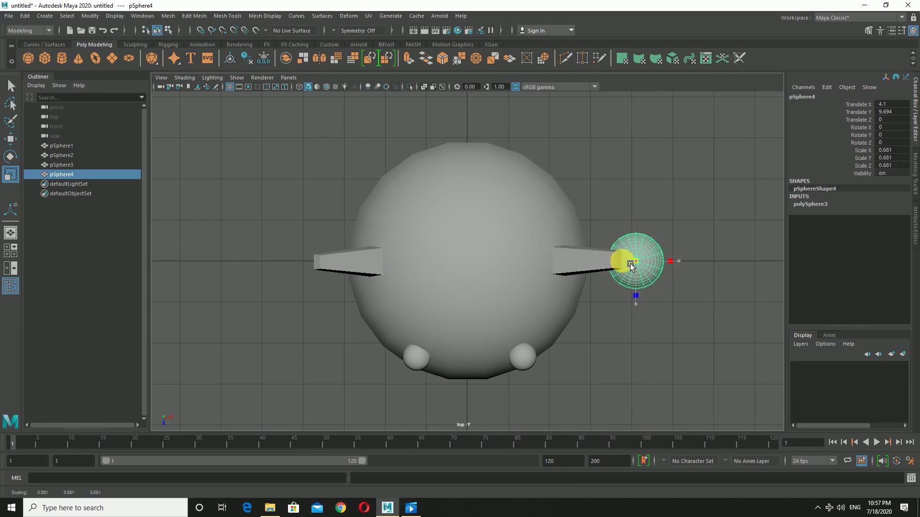
pyautogui.moveTo(692, 264); pyautogui.dragTo(637, 265)
pyautogui.hotkey('ctrl', 'z')
pyautogui.click(10, 139)
pyautogui.click(10, 174)
pyautogui.press('w')
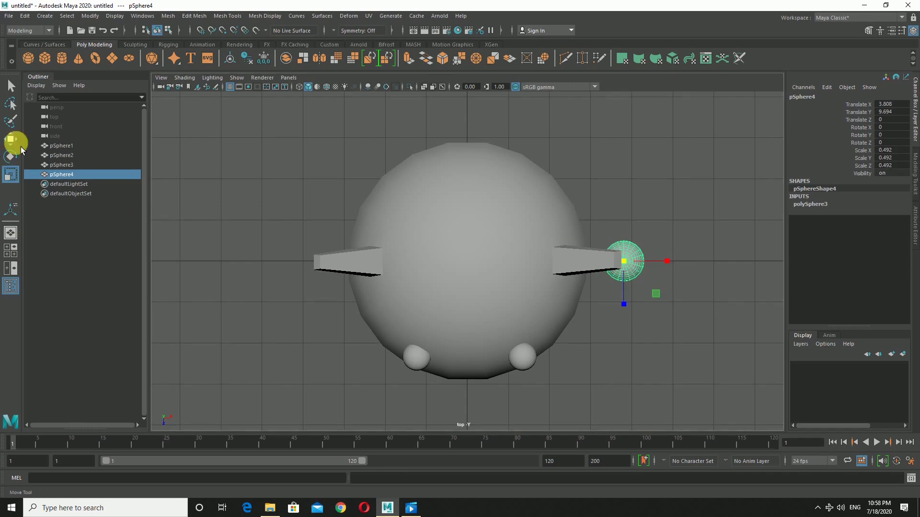
pyautogui.moveTo(635, 306); pyautogui.dragTo(631, 307)
# Return the viewport to perspective view and orbit around the head
pyautogui.press('space')
pyautogui.click(628, 383)
pyautogui.keyDown('alt'); pyautogui.moveTo(628, 384); pyautogui.dragTo(657, 359); pyautogui.keyUp('alt')
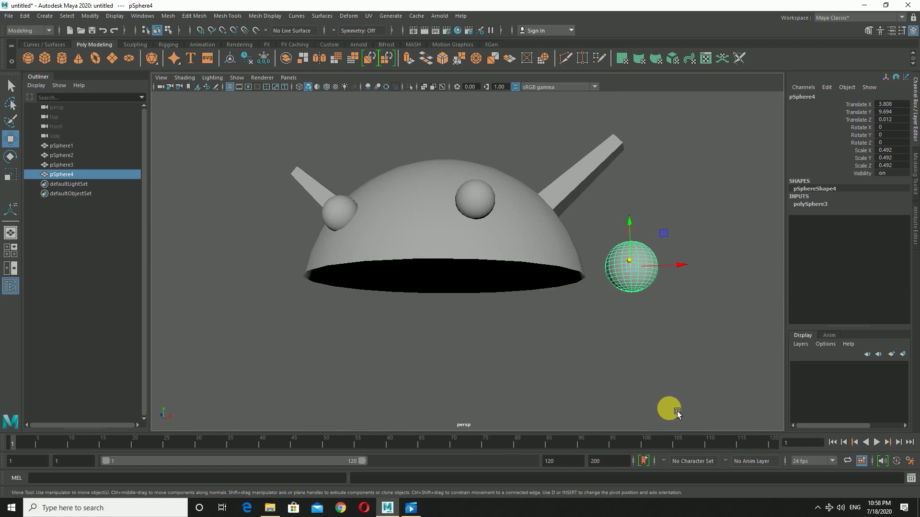
# Zoom in on the small sphere and switch it to Face mode
pyautogui.keyDown('alt'); pyautogui.moveTo(677, 411); pyautogui.dragTo(686, 389, button='right'); pyautogui.keyUp('alt')
pyautogui.keyDown('alt'); pyautogui.moveTo(697, 328); pyautogui.dragTo(591, 300); pyautogui.keyUp('alt')
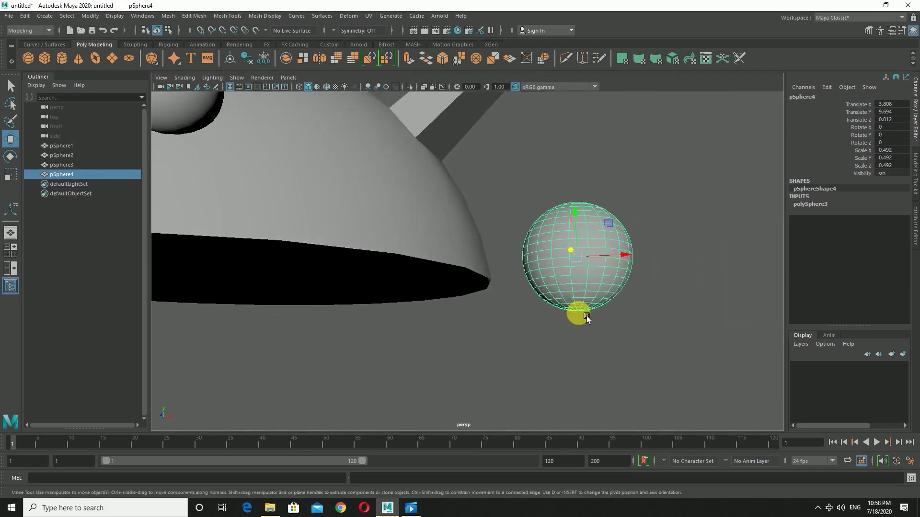
pyautogui.click(593, 313)
pyautogui.hotkey('ctrl', 'z')
pyautogui.moveTo(644, 243); pyautogui.dragTo(644, 303, button='right')
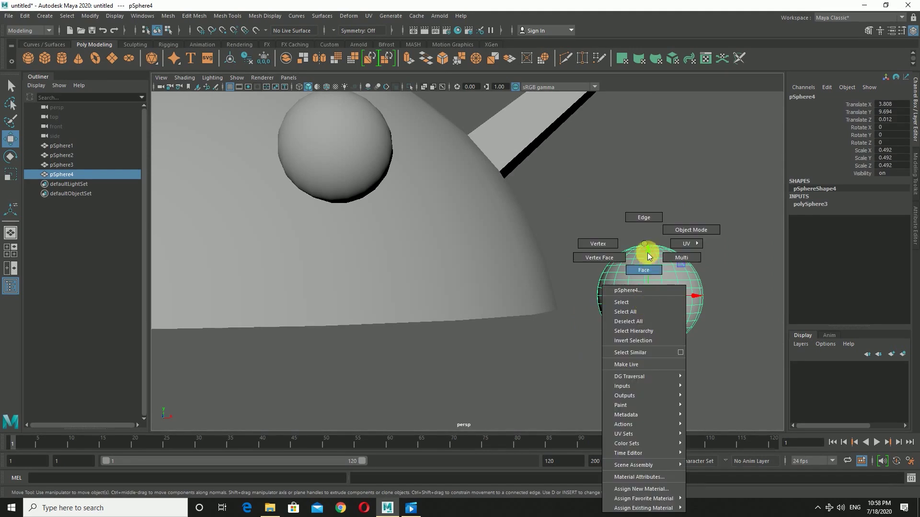
pyautogui.moveTo(648, 252); pyautogui.dragTo(644, 268, button='right')
pyautogui.click(602, 312)
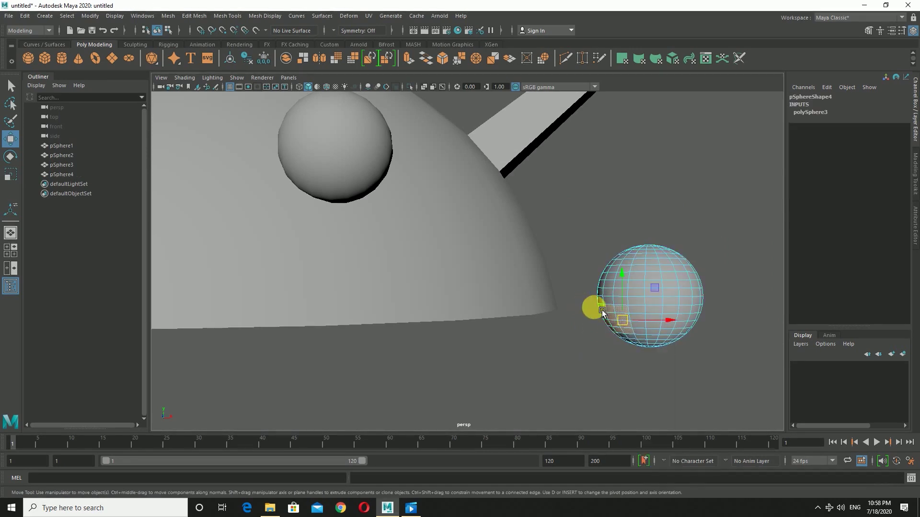
# Delete the sphere's lower faces to leave a half-dome, then return to Object Mode
pyautogui.moveTo(586, 301); pyautogui.dragTo(716, 380)
pyautogui.press('Delete')
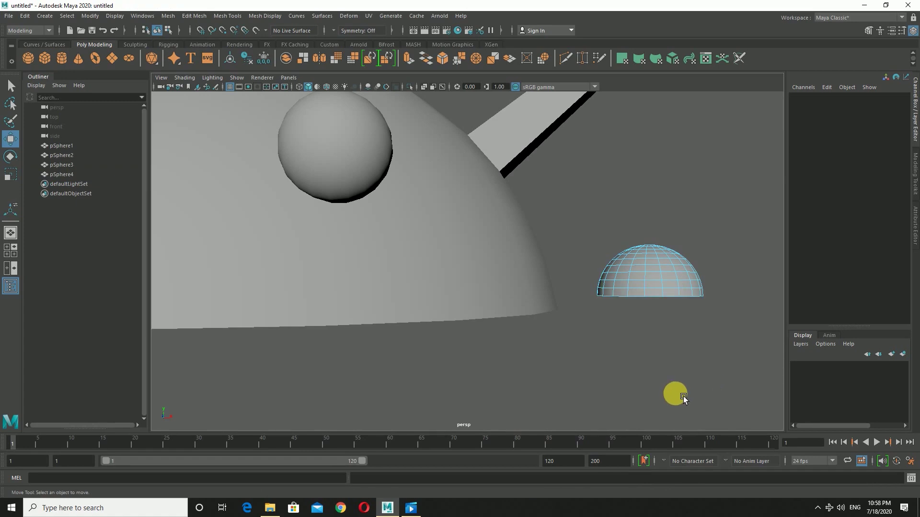
pyautogui.scroll(-2, 683, 396)
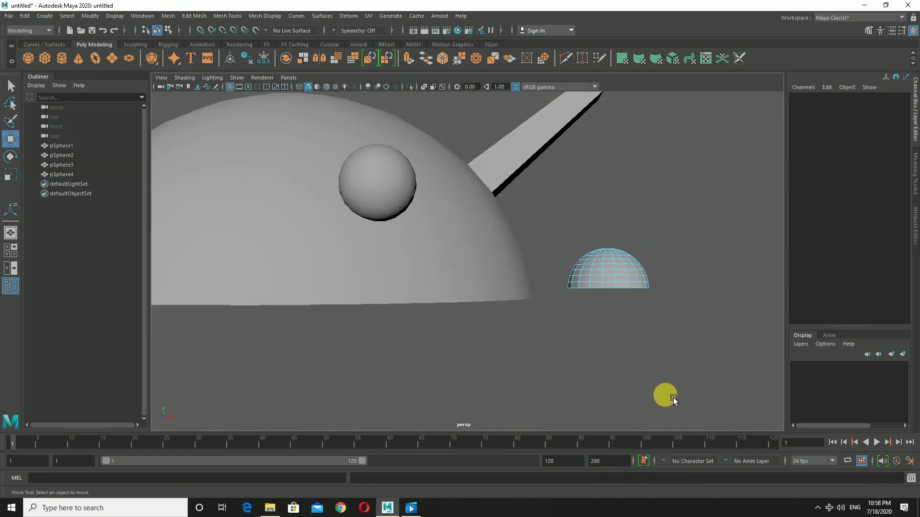
pyautogui.moveTo(621, 266); pyautogui.dragTo(640, 236, button='right')
pyautogui.click(623, 309)
pyautogui.click(624, 266)
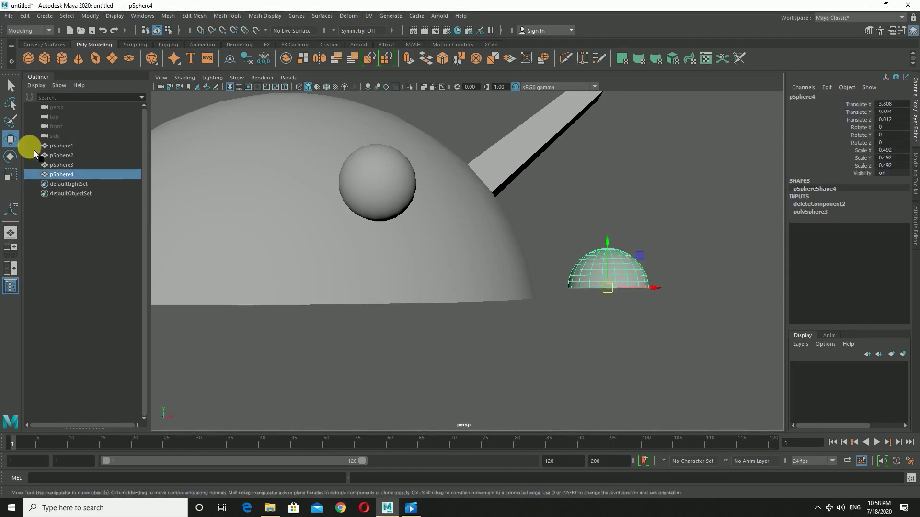
pyautogui.moveTo(605, 244)
pyautogui.keyDown('shift'); pyautogui.mouseDown()
pyautogui.moveTo(629, 473)
pyautogui.moveTo(637, 472)
pyautogui.mouseUp(); pyautogui.keyUp('shift')
# Flip the duplicated dome upside down on Z and switch to front view
pyautogui.click(10, 156)
pyautogui.keyDown('alt'); pyautogui.moveTo(714, 380); pyautogui.dragTo(600, 383); pyautogui.keyUp('alt')
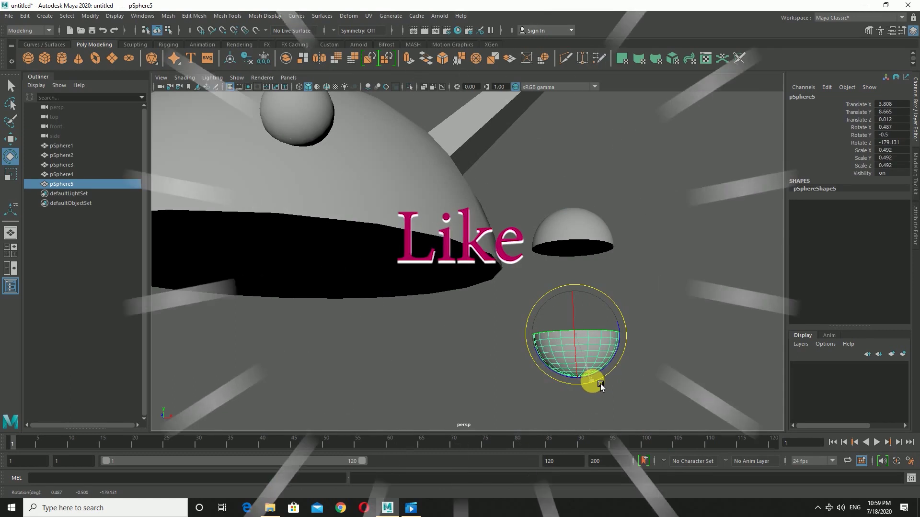
pyautogui.press('space')
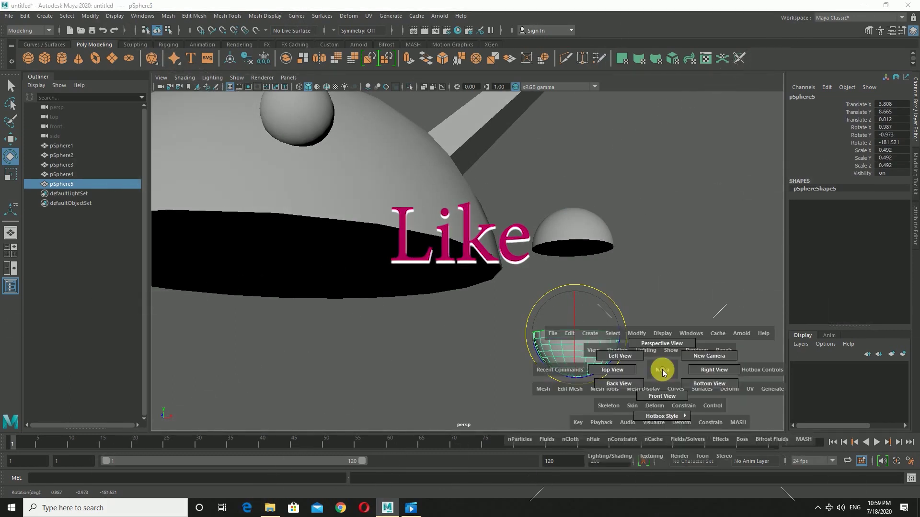
pyautogui.moveTo(662, 373); pyautogui.dragTo(661, 396)
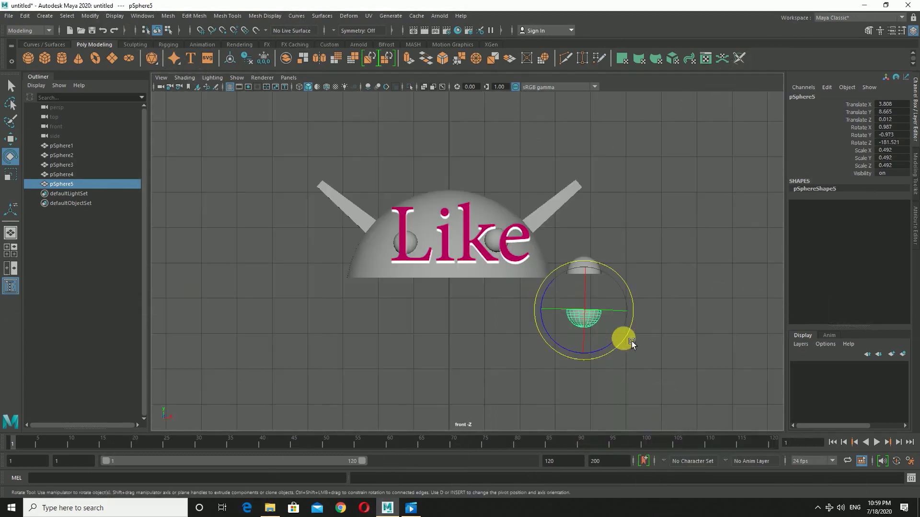
# Lower the upside-down bowl well below the dome and zoom in on it
pyautogui.press('w')
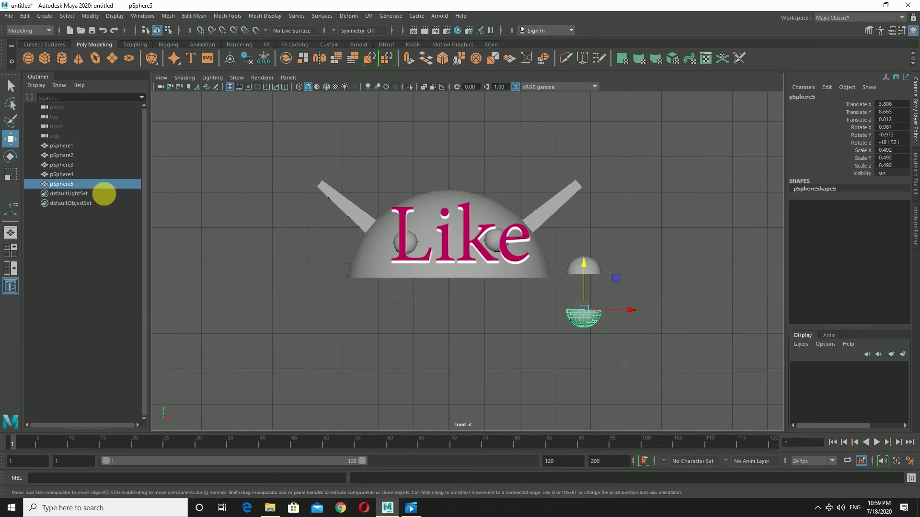
pyautogui.moveTo(593, 272); pyautogui.dragTo(602, 372)
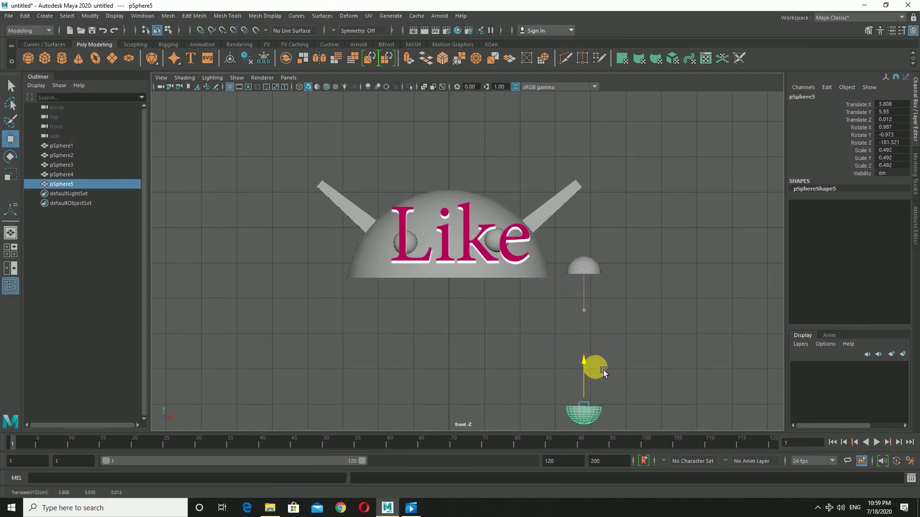
pyautogui.moveTo(651, 413); pyautogui.dragTo(651, 410)
pyautogui.scroll(2, 687, 394)
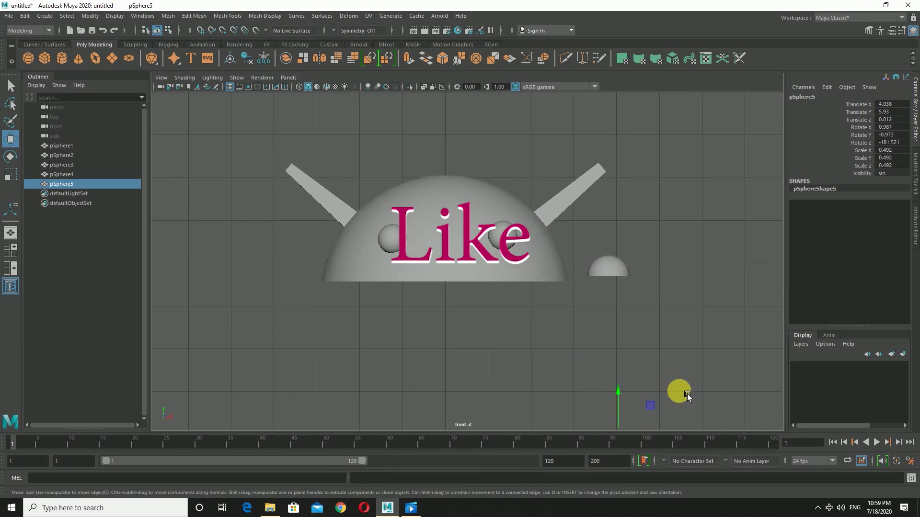
pyautogui.scroll(2, 642, 269)
pyautogui.keyDown('alt'); pyautogui.moveTo(643, 268); pyautogui.dragTo(573, 376, button='middle'); pyautogui.keyUp('alt')
pyautogui.scroll(2, 573, 376)
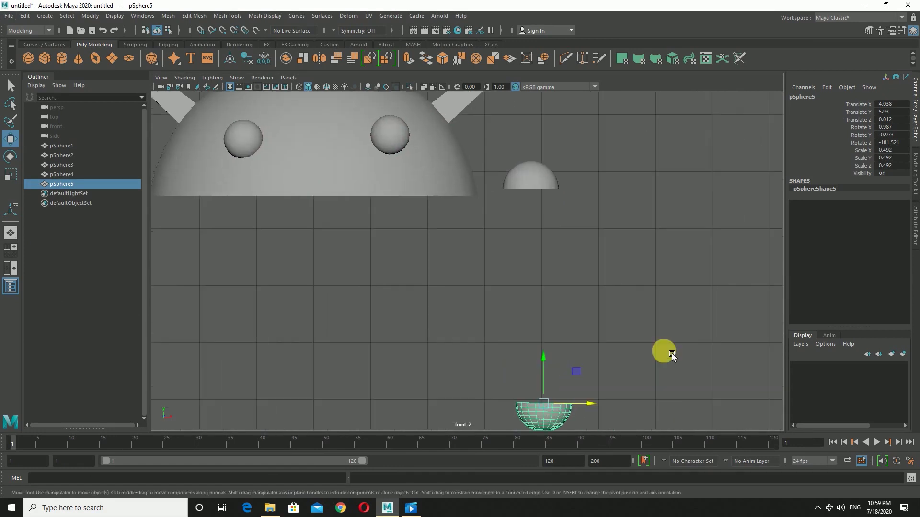
pyautogui.keyDown('alt'); pyautogui.moveTo(664, 350); pyautogui.dragTo(643, 290, button='middle'); pyautogui.keyUp('alt')
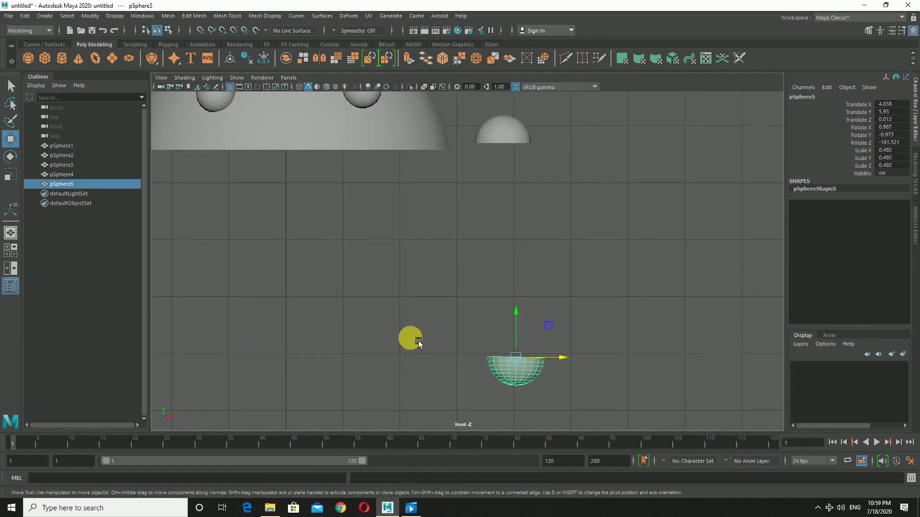
pyautogui.keyDown('alt'); pyautogui.moveTo(417, 339); pyautogui.dragTo(700, 357, button='right'); pyautogui.keyUp('alt')
pyautogui.keyDown('alt'); pyautogui.moveTo(700, 358); pyautogui.dragTo(672, 299); pyautogui.keyUp('alt')
pyautogui.keyDown('alt'); pyautogui.moveTo(663, 361); pyautogui.dragTo(660, 326, button='middle'); pyautogui.keyUp('alt')
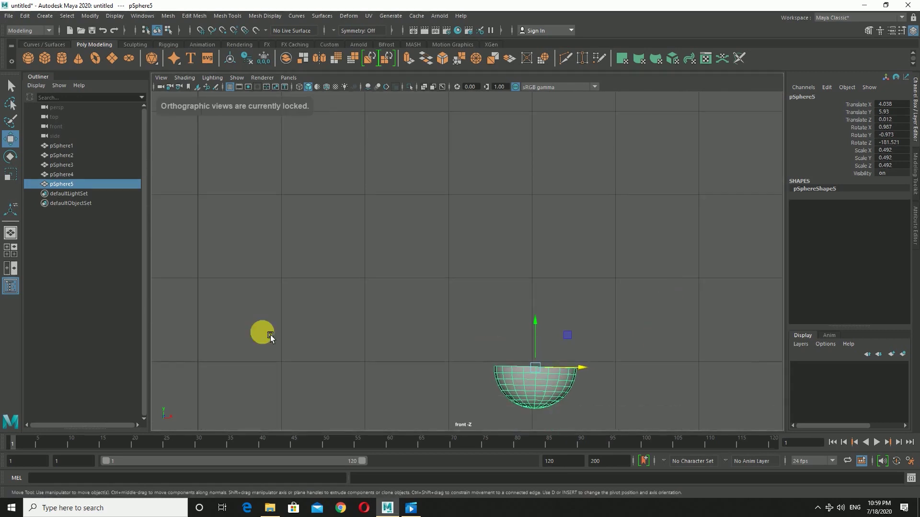
# Level the bowl to Z rotation -181.094, raise it to Y 5.993, then deselect
pyautogui.press('e')
pyautogui.moveTo(590, 349); pyautogui.dragTo(590, 358)
pyautogui.press('w')
pyautogui.moveTo(544, 329); pyautogui.dragTo(544, 322)
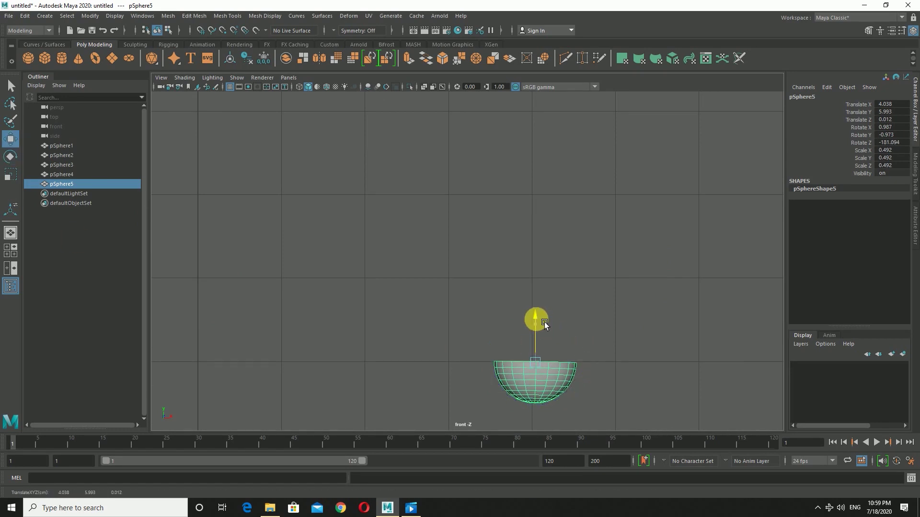
pyautogui.keyDown('alt'); pyautogui.moveTo(699, 384); pyautogui.dragTo(686, 367, button='right'); pyautogui.keyUp('alt')
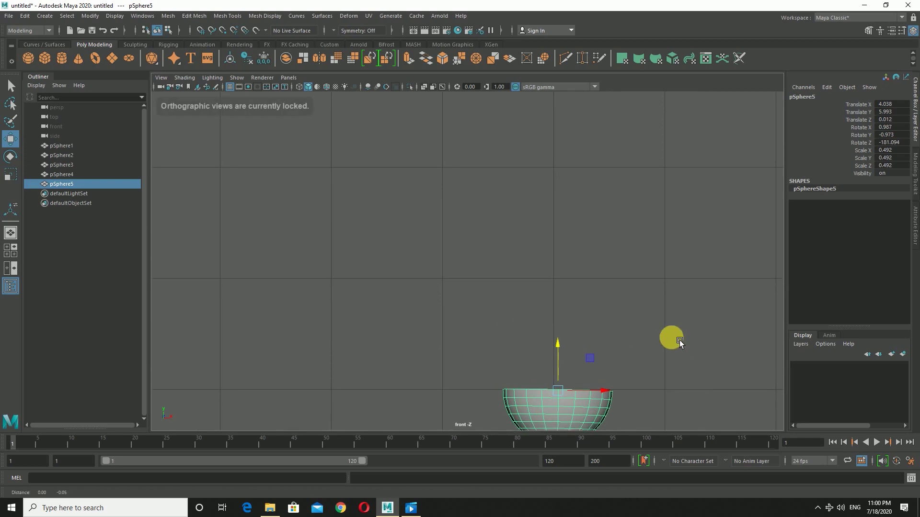
pyautogui.keyDown('alt'); pyautogui.moveTo(671, 335); pyautogui.dragTo(667, 311, button='middle'); pyautogui.keyUp('alt')
pyautogui.click(10, 156)
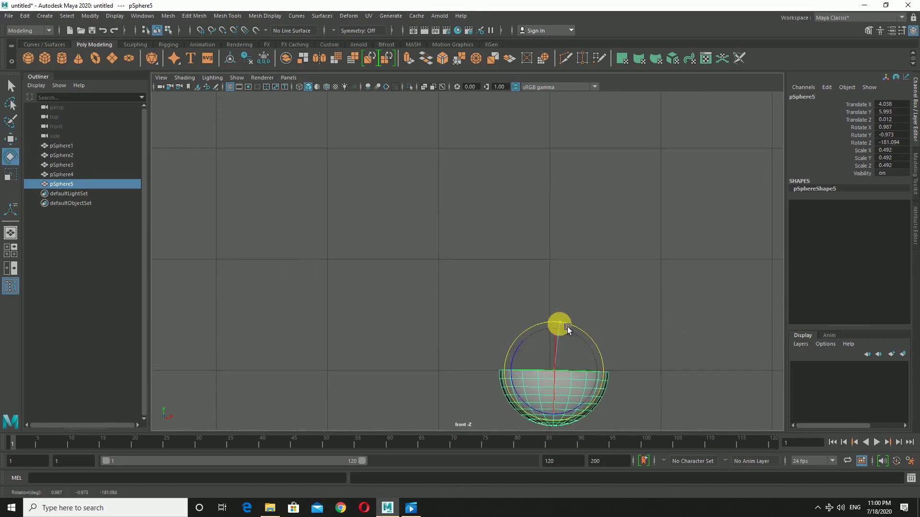
pyautogui.click(675, 364)
pyautogui.scroll(-5, 667, 320)
pyautogui.scroll(2, 600, 314)
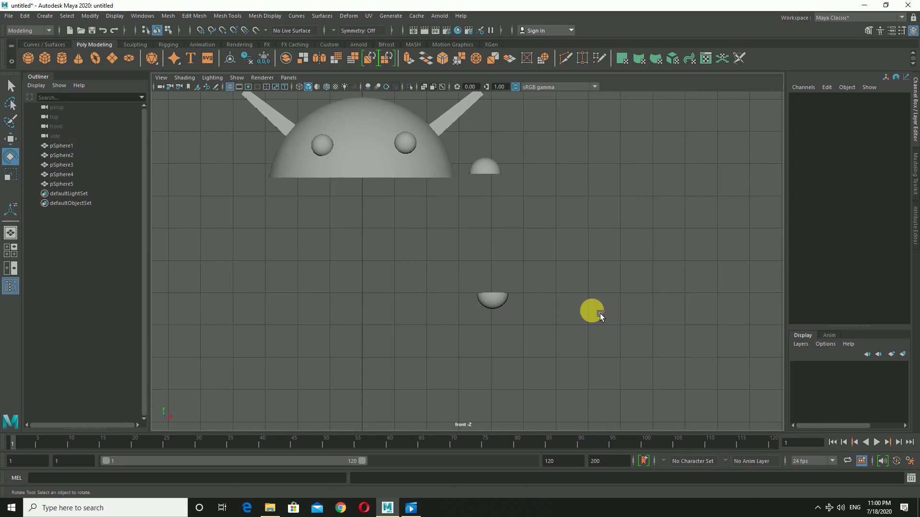
pyautogui.scroll(2, 474, 212)
# Move the upper dome right, then slide the bowl right beneath it
pyautogui.moveTo(470, 149); pyautogui.dragTo(545, 336)
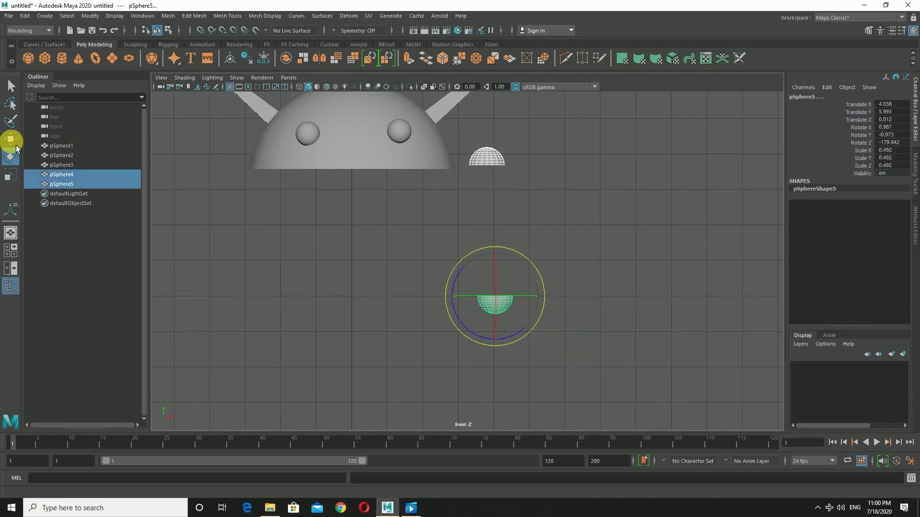
pyautogui.click(532, 171)
pyautogui.click(489, 158)
pyautogui.click(11, 139)
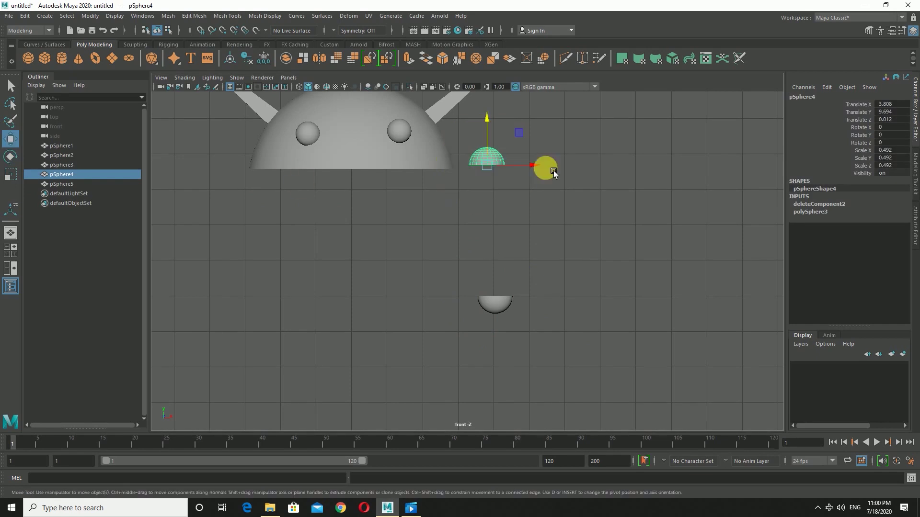
pyautogui.moveTo(541, 168); pyautogui.dragTo(566, 172)
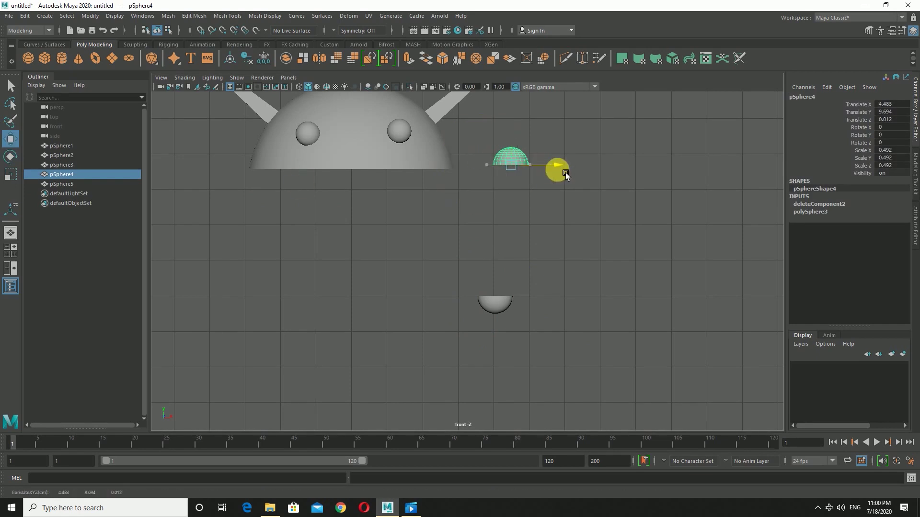
pyautogui.click(500, 305)
pyautogui.moveTo(552, 298); pyautogui.dragTo(569, 299)
# Nudge the upper dome into line with the bowl near X 4.51 and add a polygon cylinder
pyautogui.scroll(2, 599, 286)
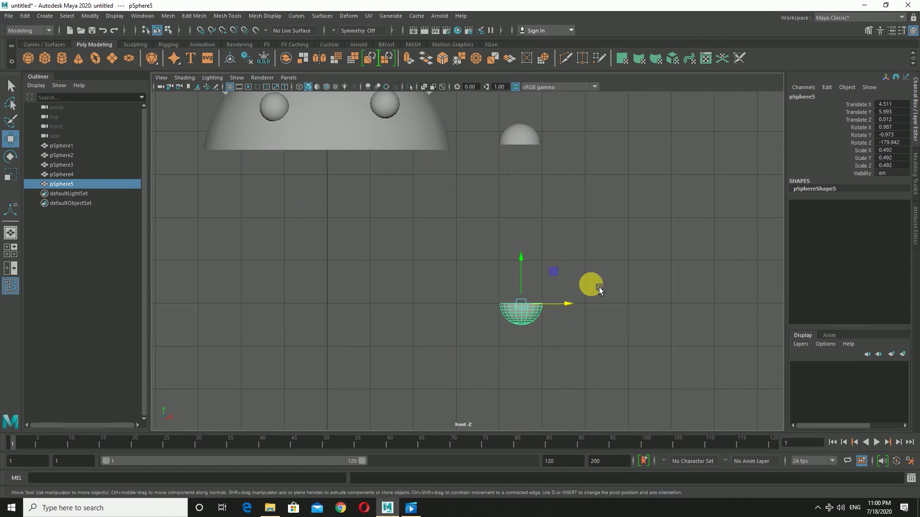
pyautogui.scroll(1, 598, 287)
pyautogui.click(527, 122)
pyautogui.moveTo(571, 139); pyautogui.dragTo(570, 137)
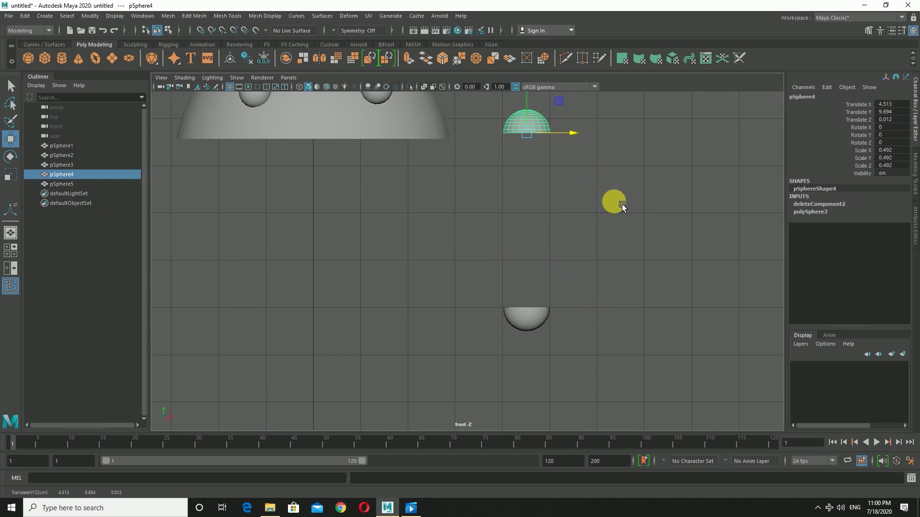
pyautogui.click(61, 58)
pyautogui.scroll(-4, 542, 264)
# Move the new cylinder right and up between the two half-domes
pyautogui.scroll(-1, 472, 268)
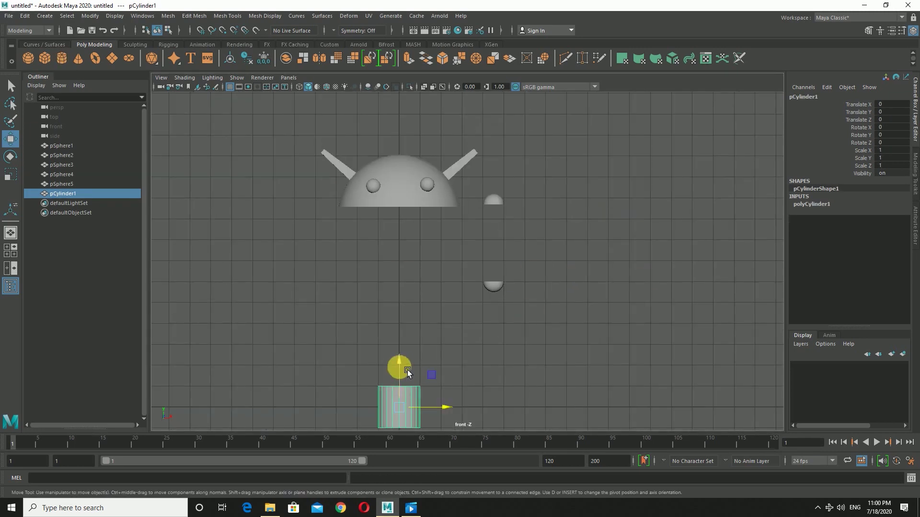
pyautogui.moveTo(407, 370); pyautogui.dragTo(473, 232)
pyautogui.scroll(2, 468, 302)
pyautogui.scroll(1, 446, 280)
pyautogui.moveTo(445, 281); pyautogui.dragTo(541, 276)
pyautogui.scroll(1, 550, 285)
pyautogui.scroll(1, 570, 293)
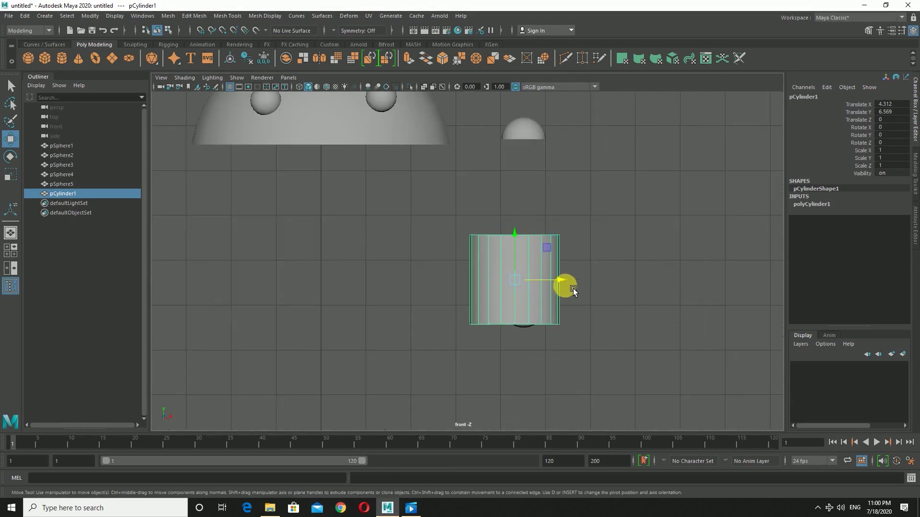
pyautogui.moveTo(524, 245); pyautogui.dragTo(525, 193)
# Shrink the cylinder to about a third of its size and centre it under the caps
pyautogui.press('r')
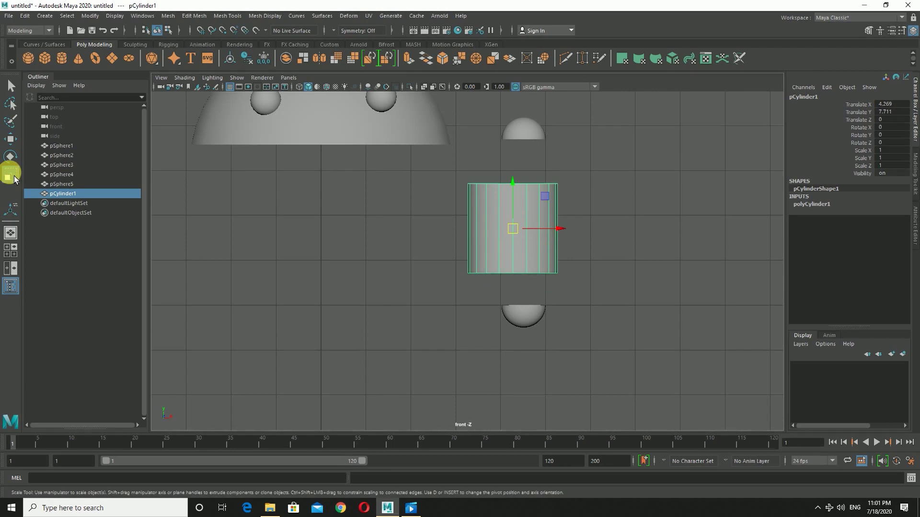
pyautogui.moveTo(514, 233); pyautogui.dragTo(468, 260)
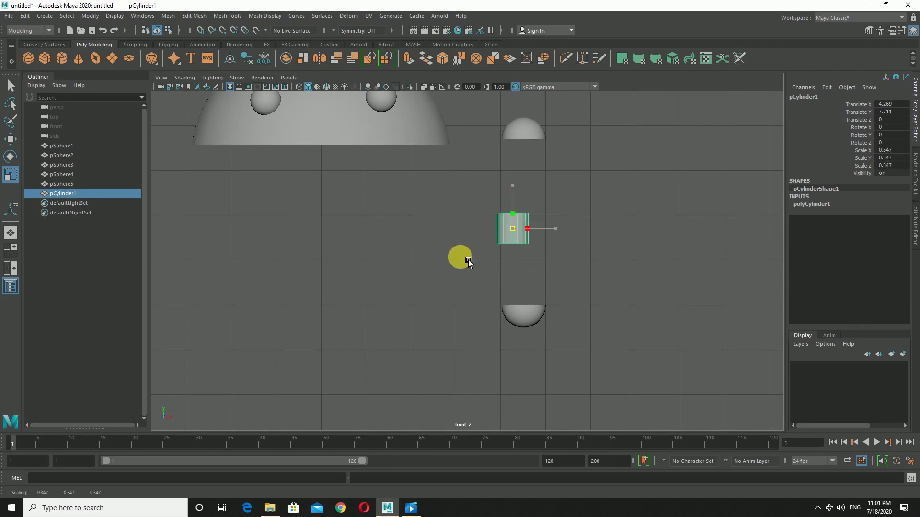
pyautogui.scroll(1, 468, 260)
pyautogui.press('w')
pyautogui.moveTo(574, 220)
pyautogui.mouseDown()
pyautogui.moveTo(591, 223)
pyautogui.moveTo(552, 225)
pyautogui.moveTo(556, 235)
pyautogui.moveTo(593, 226)
pyautogui.moveTo(589, 205)
pyautogui.mouseUp()
pyautogui.press('r')
pyautogui.scroll(1, 588, 283)
pyautogui.scroll(1, 622, 270)
pyautogui.scroll(1, 711, 243)
pyautogui.keyDown('alt'); pyautogui.moveTo(657, 227); pyautogui.dragTo(533, 259, button='middle'); pyautogui.keyUp('alt')
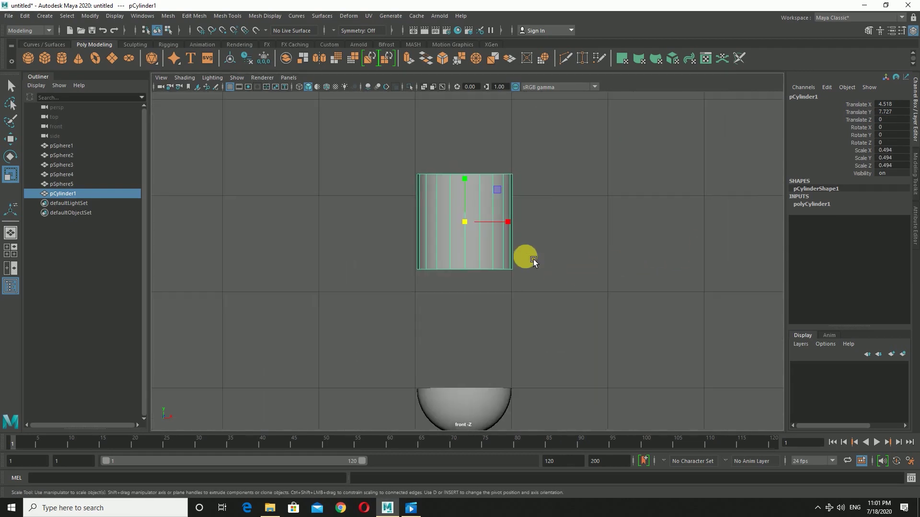
pyautogui.moveTo(478, 227); pyautogui.dragTo(477, 226)
pyautogui.press('w')
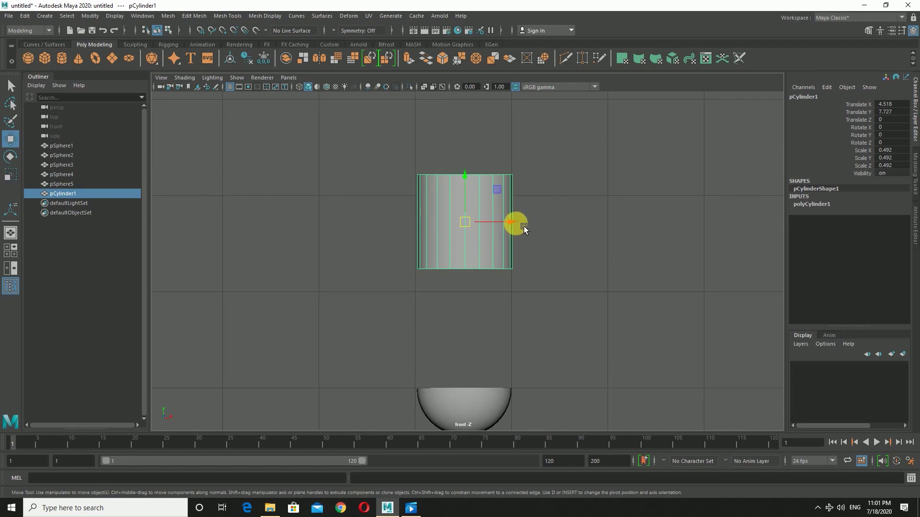
pyautogui.moveTo(521, 224); pyautogui.dragTo(520, 224)
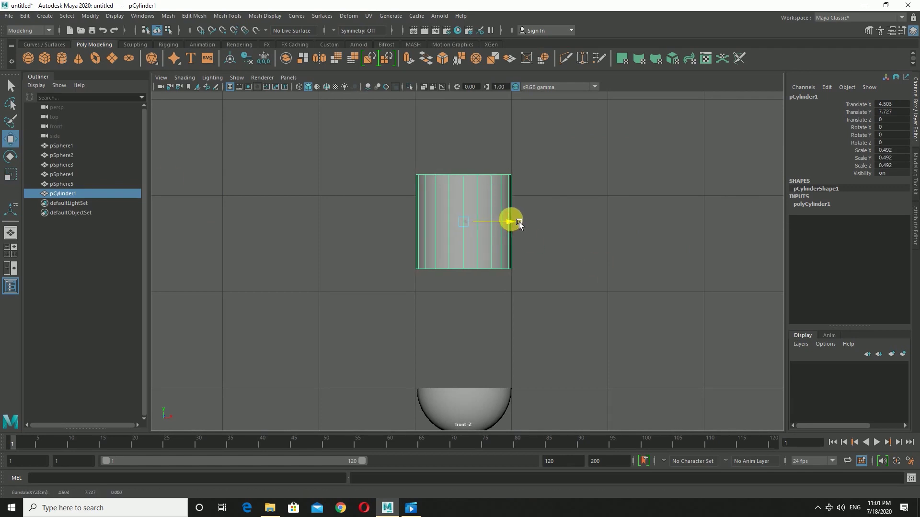
pyautogui.click(11, 174)
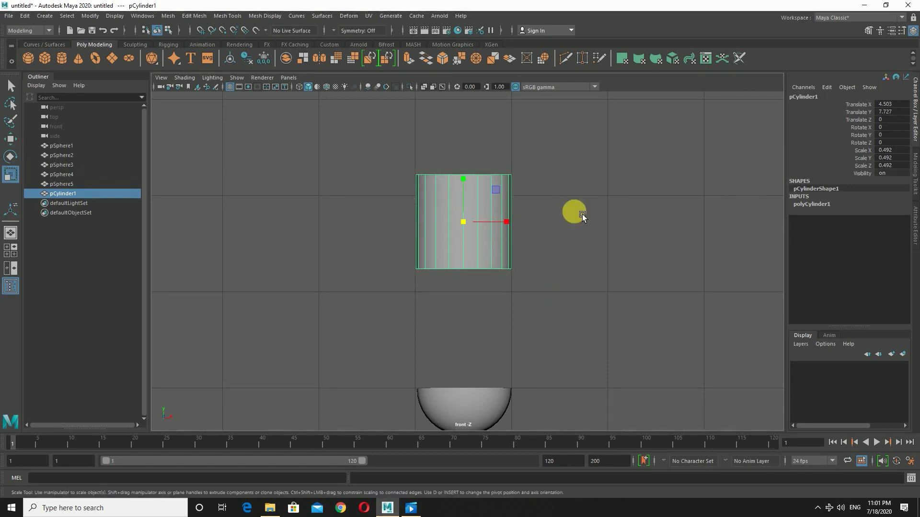
# Stretch the cylinder to 1.748 in Y and raise it to meet both caps
pyautogui.keyDown('alt'); pyautogui.moveTo(587, 214); pyautogui.dragTo(487, 223, button='right'); pyautogui.keyUp('alt')
pyautogui.moveTo(487, 223); pyautogui.dragTo(485, 140, button='middle')
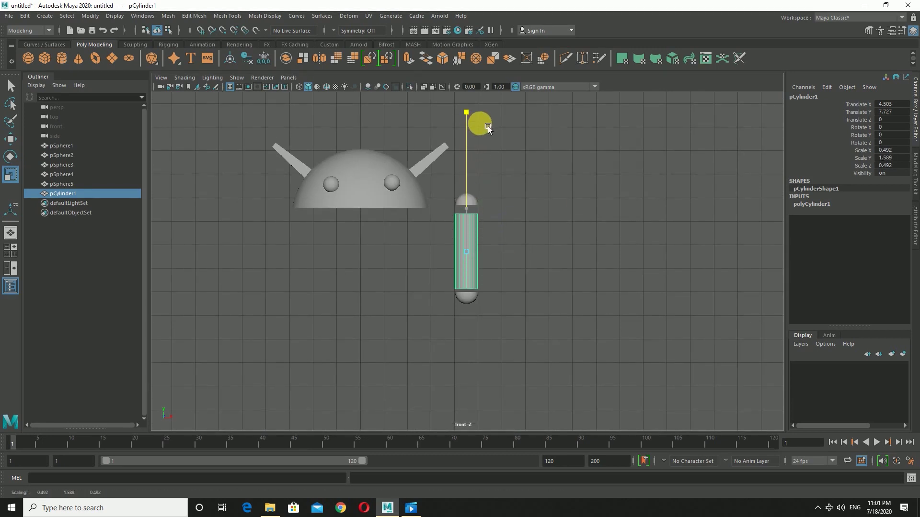
pyautogui.moveTo(488, 126); pyautogui.dragTo(490, 122, button='middle')
pyautogui.keyDown('alt'); pyautogui.moveTo(490, 122); pyautogui.dragTo(593, 281, button='right'); pyautogui.keyUp('alt')
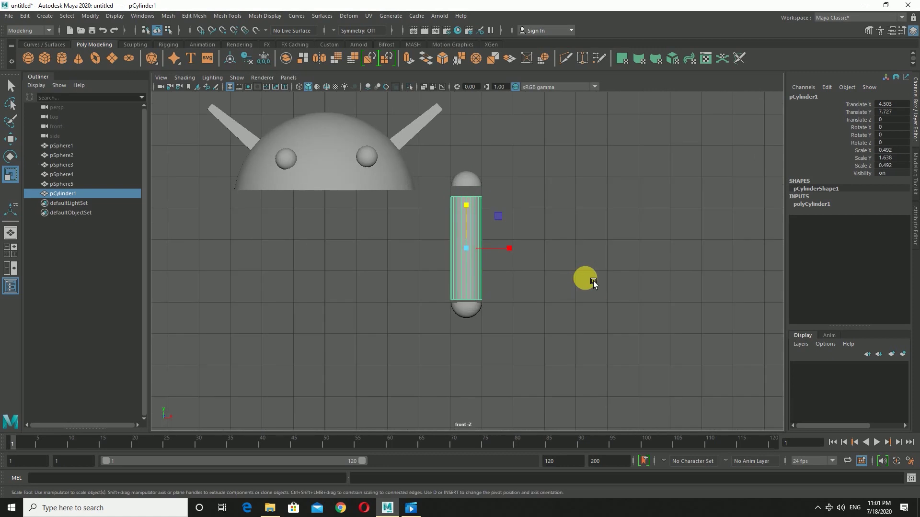
pyautogui.scroll(3, 593, 281)
pyautogui.moveTo(473, 198); pyautogui.dragTo(473, 194, button='middle')
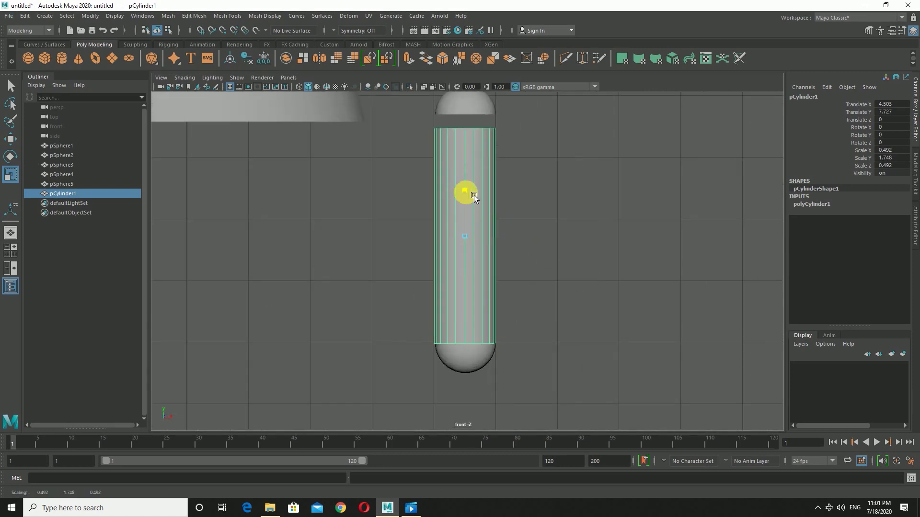
pyautogui.click(10, 139)
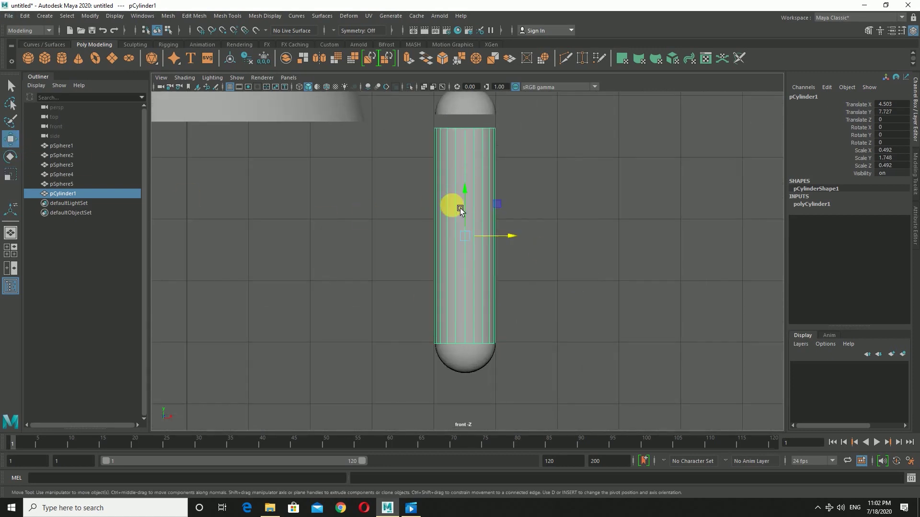
pyautogui.moveTo(473, 206); pyautogui.dragTo(473, 198, button='middle')
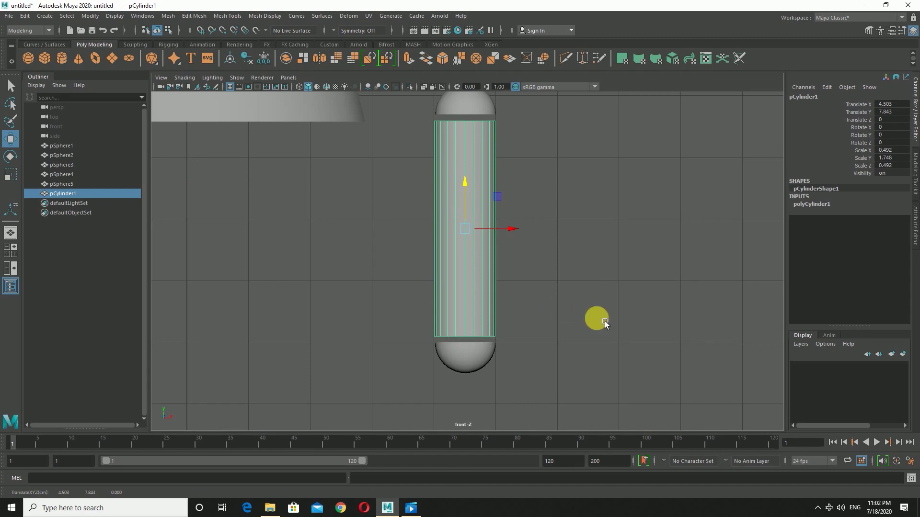
pyautogui.scroll(2, 604, 320)
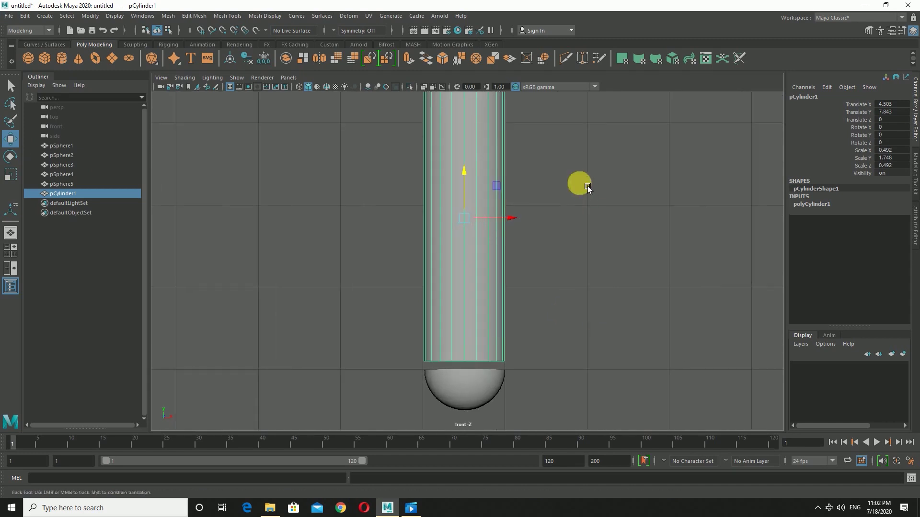
pyautogui.keyDown('alt'); pyautogui.moveTo(588, 186); pyautogui.dragTo(586, 269, button='middle'); pyautogui.keyUp('alt')
pyautogui.press('r')
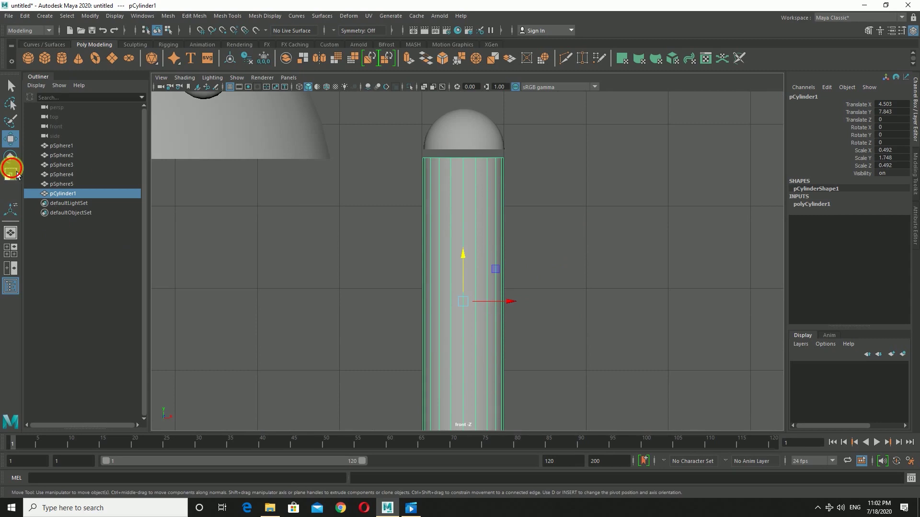
pyautogui.moveTo(506, 301); pyautogui.dragTo(512, 305)
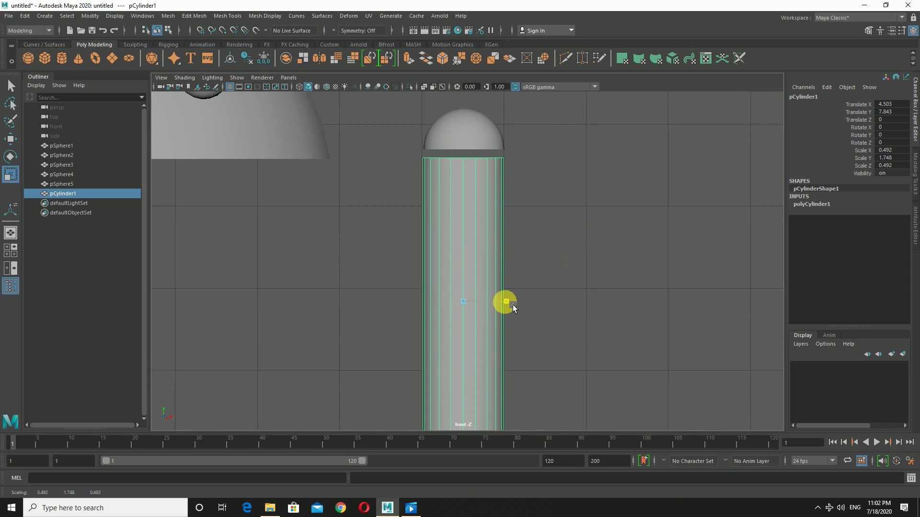
# Deselect the cylinder, then box-select both caps and the cylinder together
pyautogui.click(571, 277)
pyautogui.scroll(-5, 571, 277)
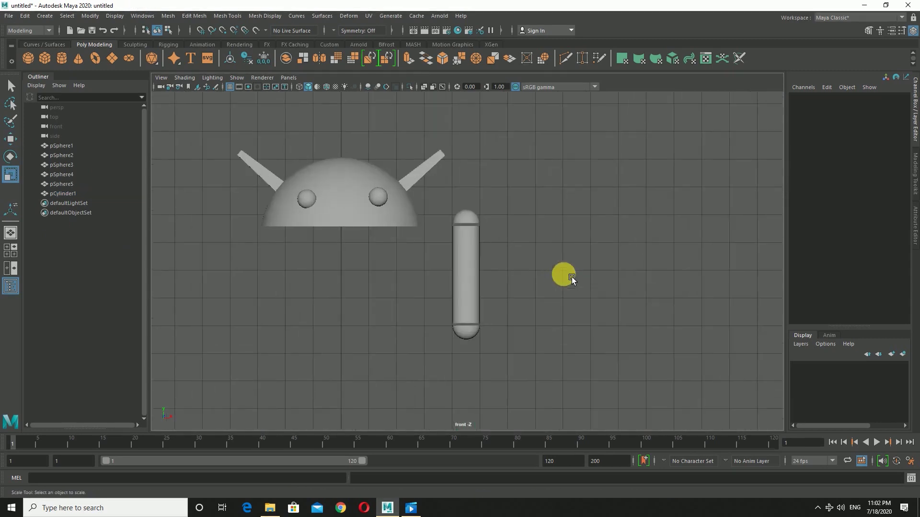
pyautogui.scroll(3, 563, 274)
pyautogui.scroll(2, 563, 274)
pyautogui.moveTo(426, 173); pyautogui.dragTo(533, 413)
# Combine and bridge the caps and cylinder into one capsule arm, pCylinder2
pyautogui.click(168, 16)
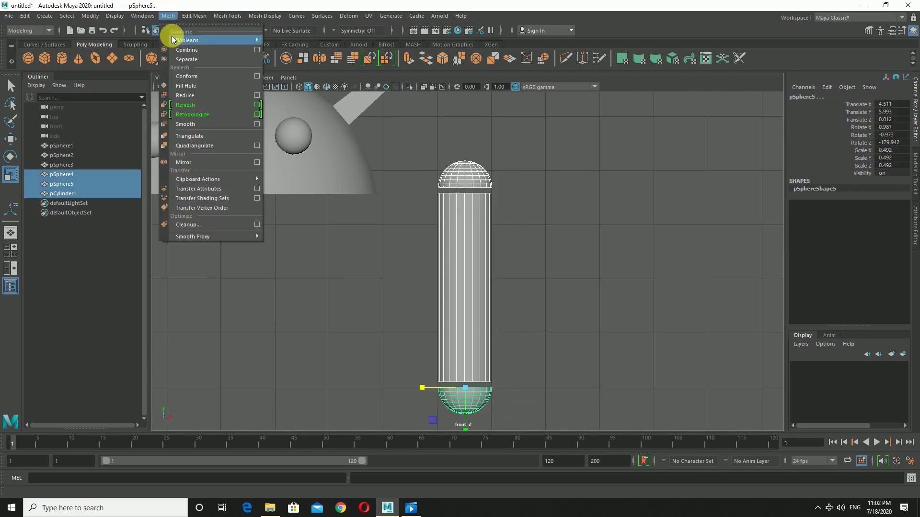
pyautogui.click(188, 48)
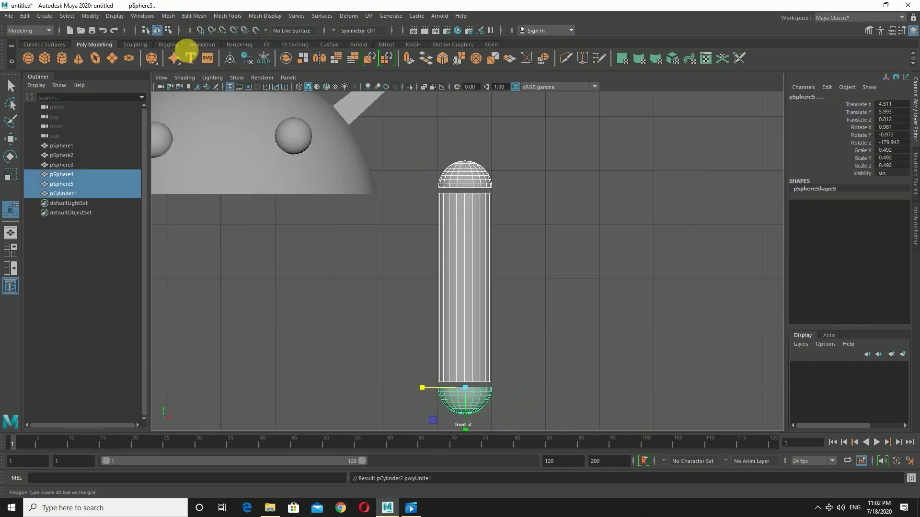
pyautogui.click(228, 16)
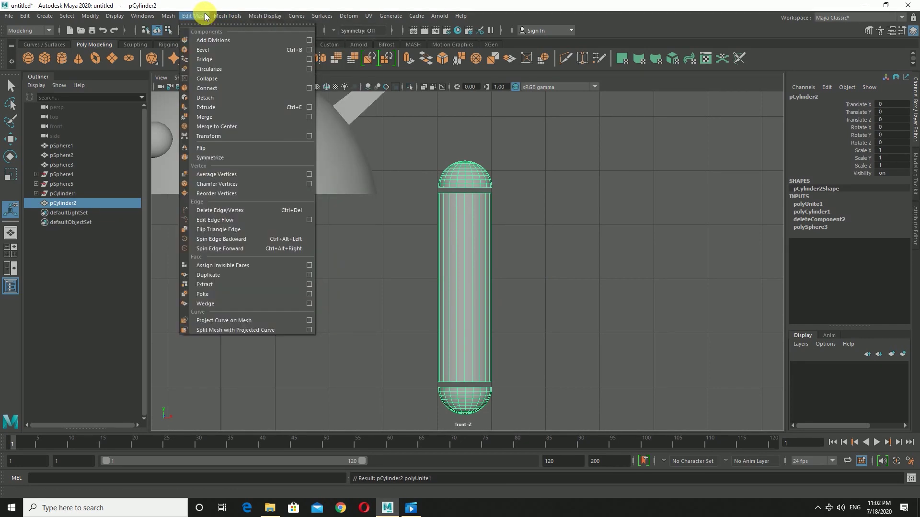
pyautogui.click(207, 58)
pyautogui.click(632, 220)
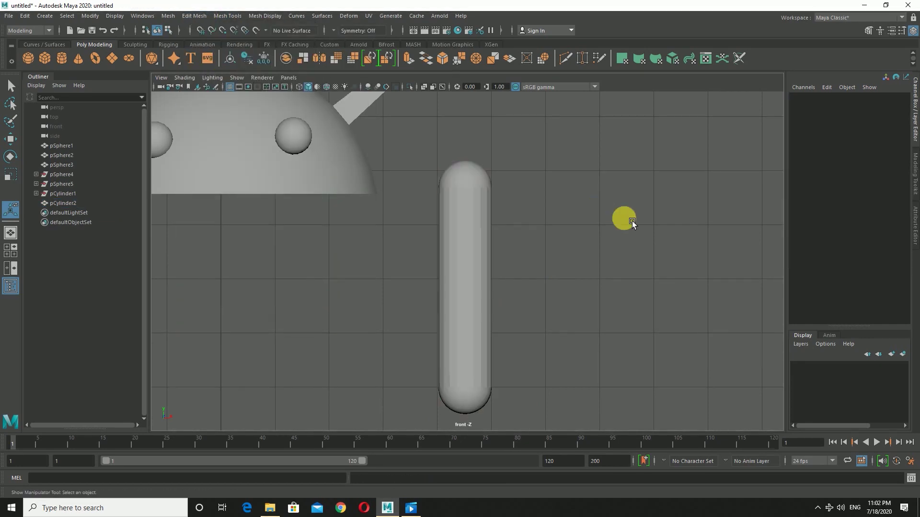
# Place a copy of the capsule arm left of the head at X -8.636
pyautogui.moveTo(416, 161); pyautogui.dragTo(522, 330)
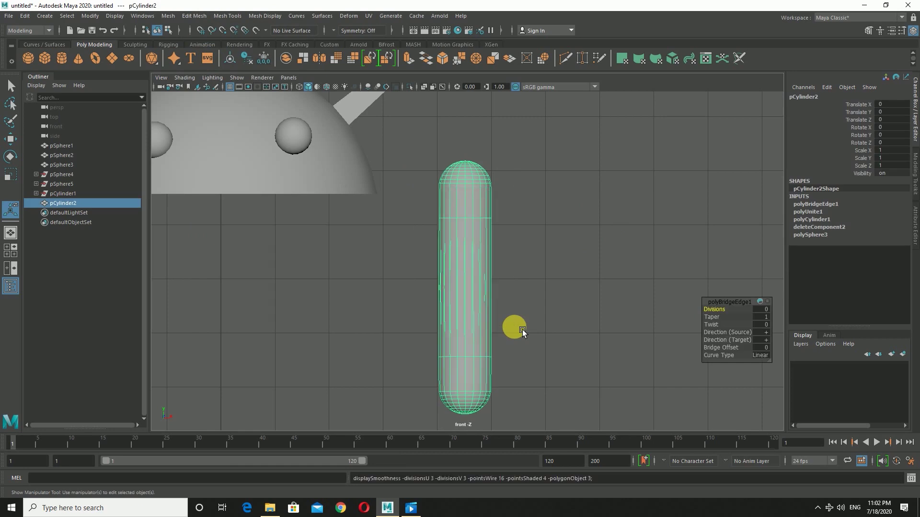
pyautogui.click(522, 329)
pyautogui.scroll(-3, 563, 305)
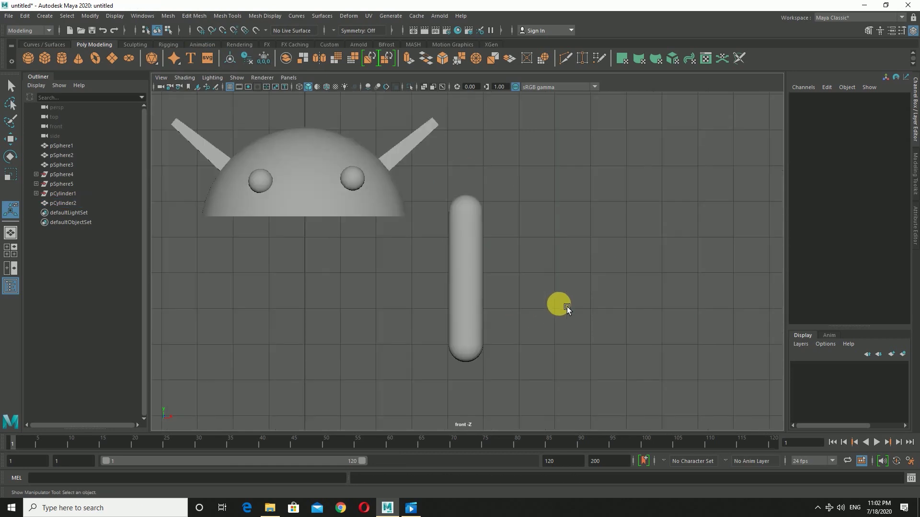
pyautogui.scroll(-2, 479, 261)
pyautogui.click(475, 262)
pyautogui.click(11, 139)
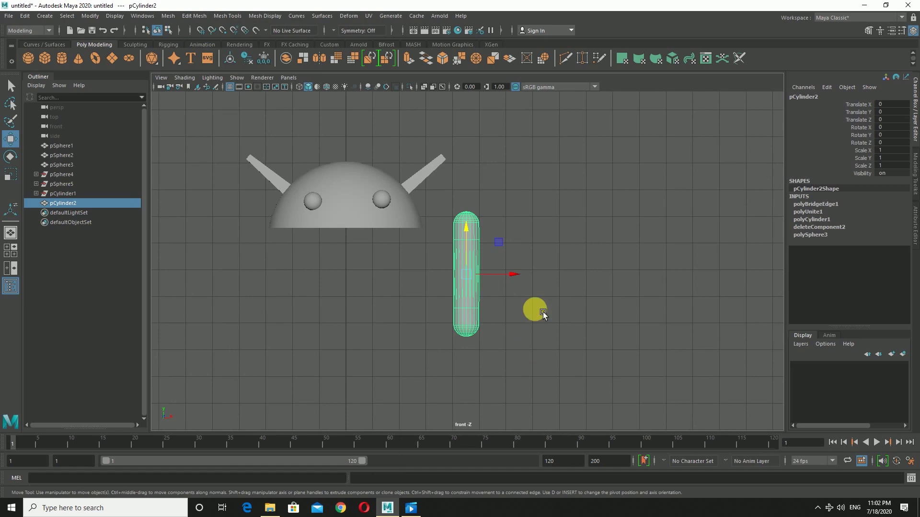
pyautogui.keyDown('shift'); pyautogui.moveTo(513, 274); pyautogui.dragTo(291, 280); pyautogui.keyUp('shift')
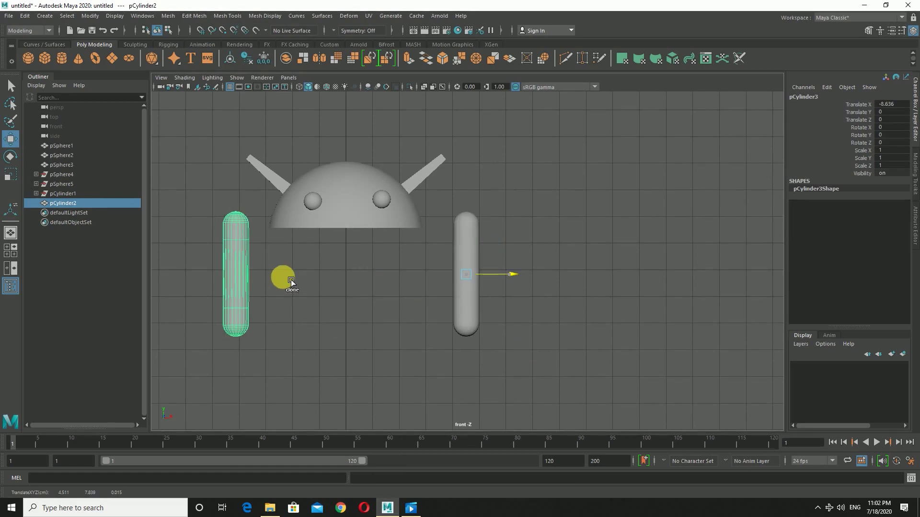
# Add a new body cylinder, pCylinder4, and raise it toward the head
pyautogui.click(58, 61)
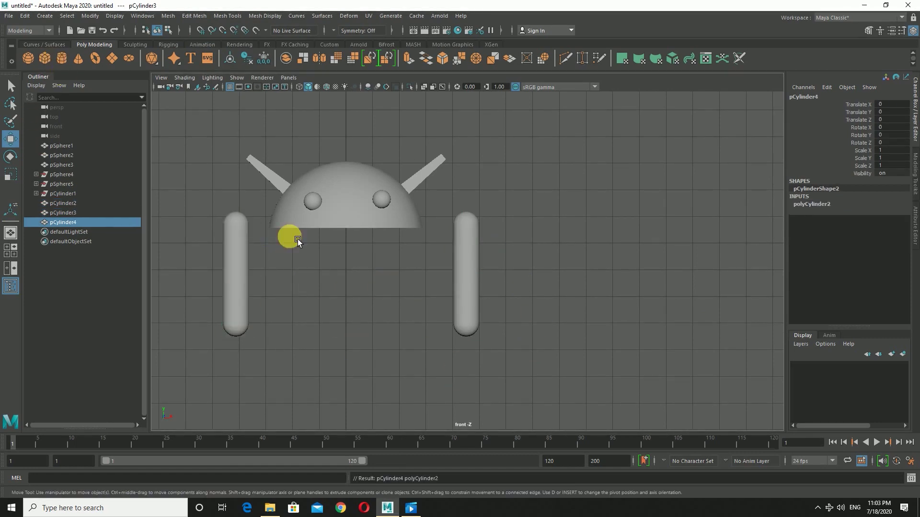
pyautogui.scroll(-3, 395, 278)
pyautogui.scroll(-1, 430, 280)
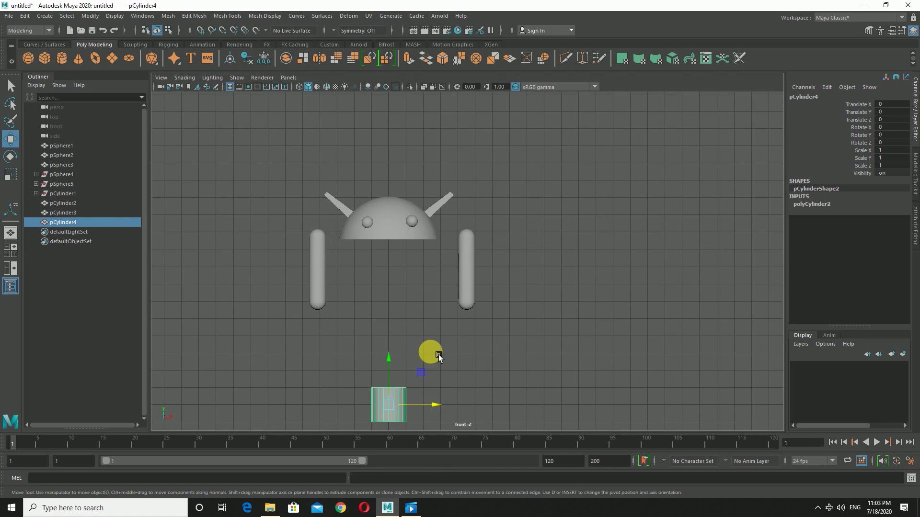
pyautogui.moveTo(397, 392); pyautogui.dragTo(401, 352, button='middle')
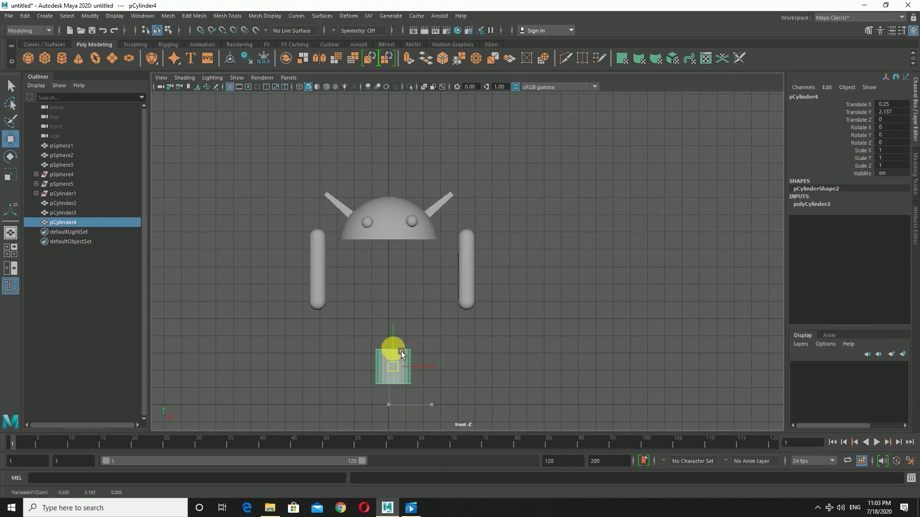
pyautogui.moveTo(404, 363)
pyautogui.mouseDown()
pyautogui.moveTo(406, 354)
pyautogui.moveTo(550, 334)
pyautogui.mouseUp()
# Enlarge pCylinder4 uniformly and raise it under the head between the arms
pyautogui.click(13, 172)
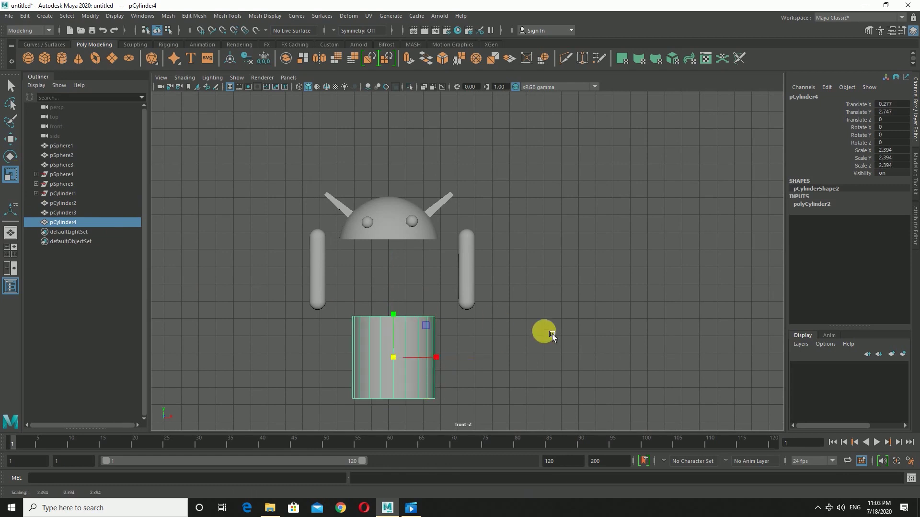
pyautogui.scroll(2, 551, 336)
pyautogui.moveTo(385, 385); pyautogui.dragTo(426, 377)
pyautogui.click(10, 139)
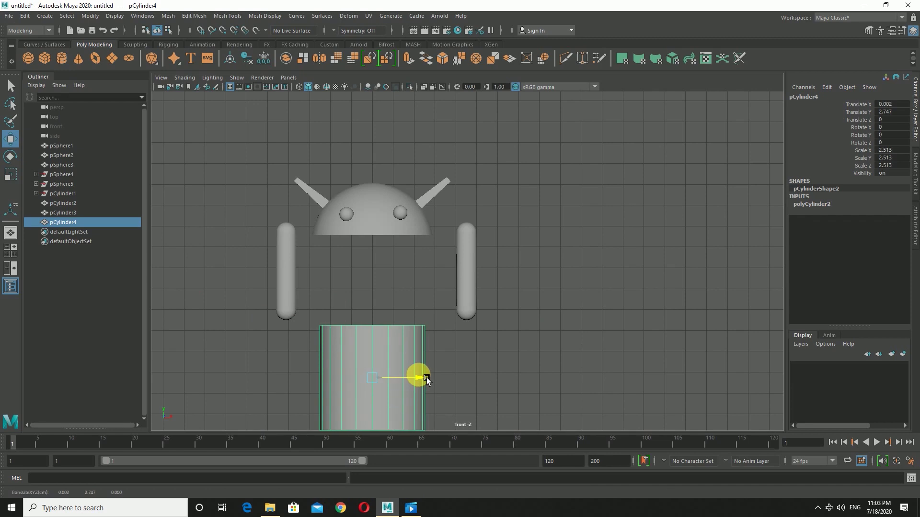
pyautogui.moveTo(378, 337)
pyautogui.mouseDown()
pyautogui.moveTo(396, 263)
pyautogui.moveTo(385, 307)
pyautogui.moveTo(423, 329)
pyautogui.mouseUp()
# Fine-tune the body's uniform scale to about 2.758, sitting at Y 6.37
pyautogui.press('r')
pyautogui.scroll(2, 513, 362)
pyautogui.scroll(1, 510, 360)
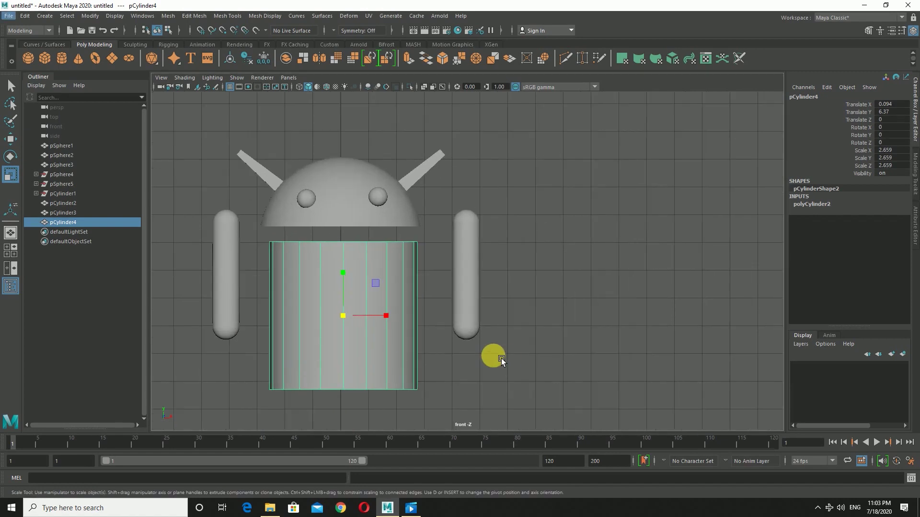
pyautogui.keyDown('alt'); pyautogui.moveTo(513, 230); pyautogui.dragTo(548, 213, button='middle'); pyautogui.keyUp('alt')
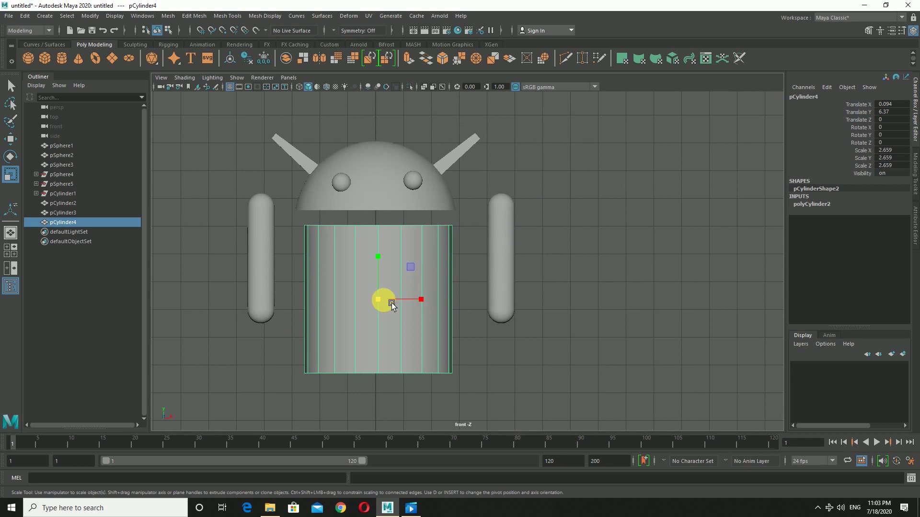
pyautogui.moveTo(389, 304); pyautogui.dragTo(431, 301)
pyautogui.press('w')
pyautogui.press('space')
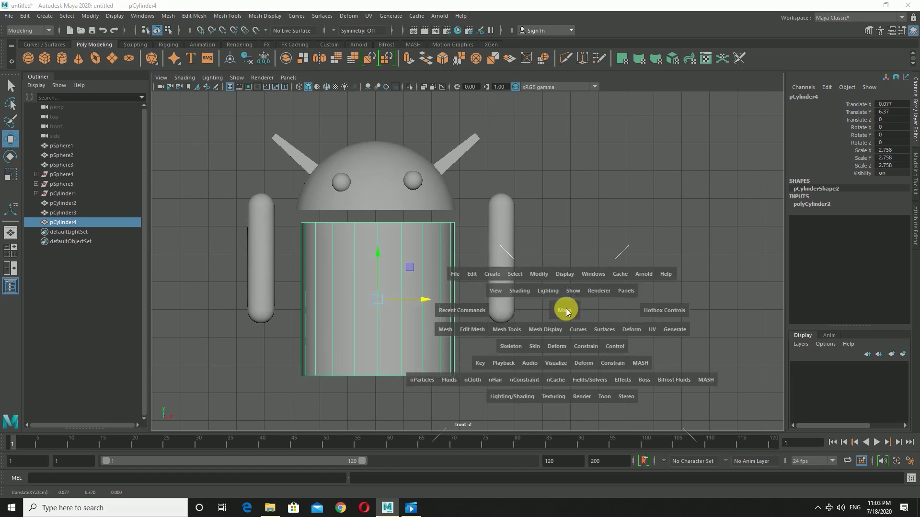
# Switch the viewport from the locked top view to the perspective camera
pyautogui.moveTo(566, 311)
pyautogui.mouseDown()
pyautogui.moveTo(530, 312)
pyautogui.moveTo(592, 313)
pyautogui.mouseUp()
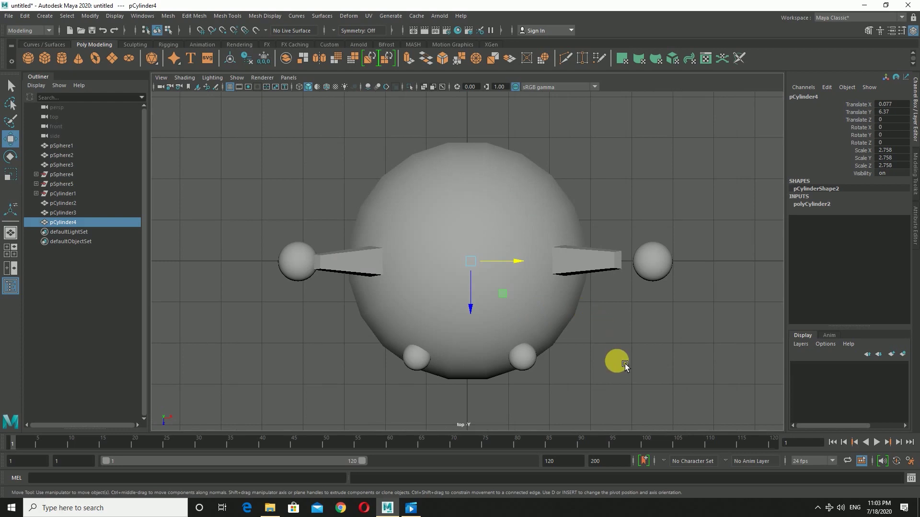
pyautogui.keyDown('alt'); pyautogui.moveTo(616, 355); pyautogui.dragTo(612, 339); pyautogui.keyUp('alt')
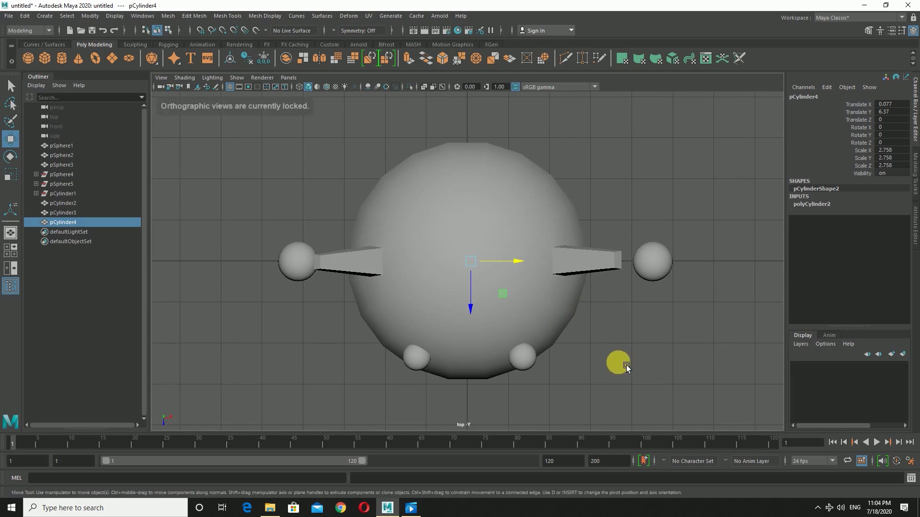
pyautogui.press('space')
pyautogui.click(605, 336)
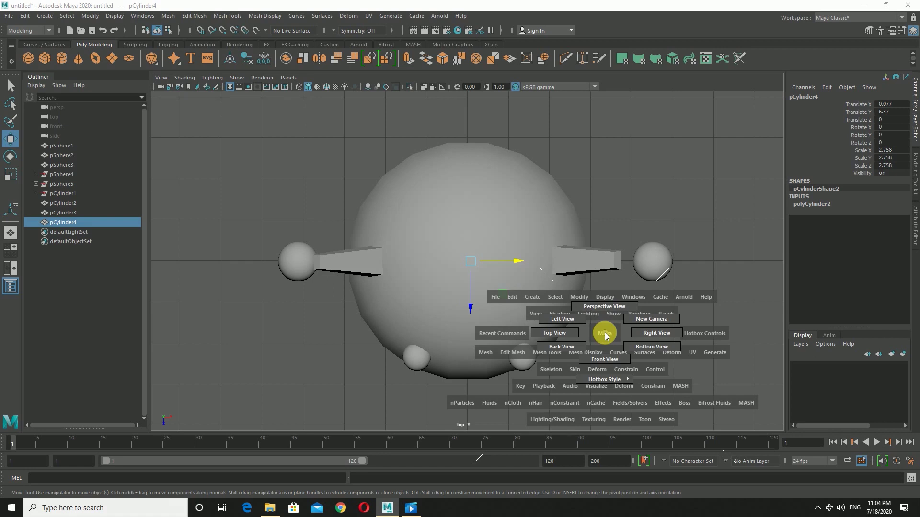
pyautogui.moveTo(605, 335); pyautogui.dragTo(604, 315)
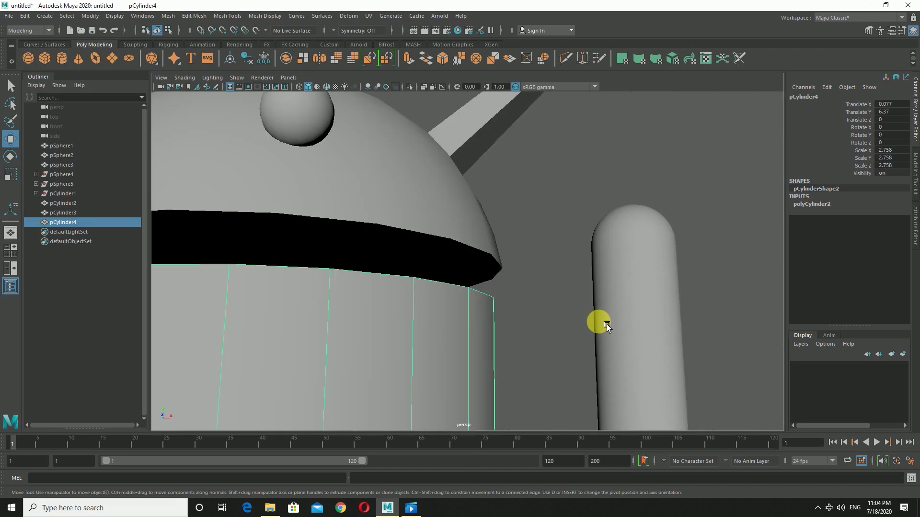
# Orbit around and select the head dome to inspect its gap above the body
pyautogui.moveTo(556, 336)
pyautogui.keyDown('alt'); pyautogui.mouseDown()
pyautogui.moveTo(660, 341)
pyautogui.moveTo(642, 337)
pyautogui.mouseUp(); pyautogui.keyUp('alt')
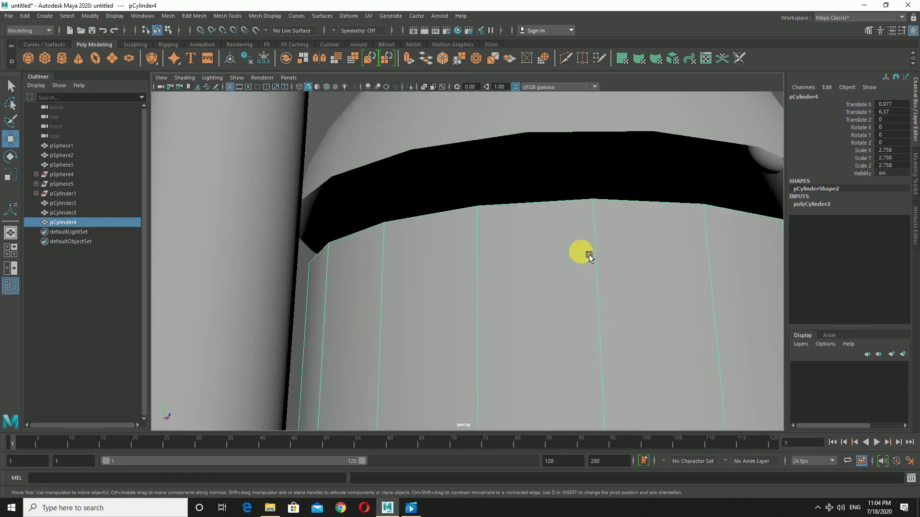
pyautogui.click(550, 139)
pyautogui.moveTo(611, 330)
pyautogui.keyDown('alt'); pyautogui.mouseDown()
pyautogui.moveTo(571, 340)
pyautogui.moveTo(544, 312)
pyautogui.moveTo(557, 312)
pyautogui.moveTo(559, 336)
pyautogui.moveTo(610, 332)
pyautogui.moveTo(551, 344)
pyautogui.moveTo(625, 342)
pyautogui.mouseUp(); pyautogui.keyUp('alt')
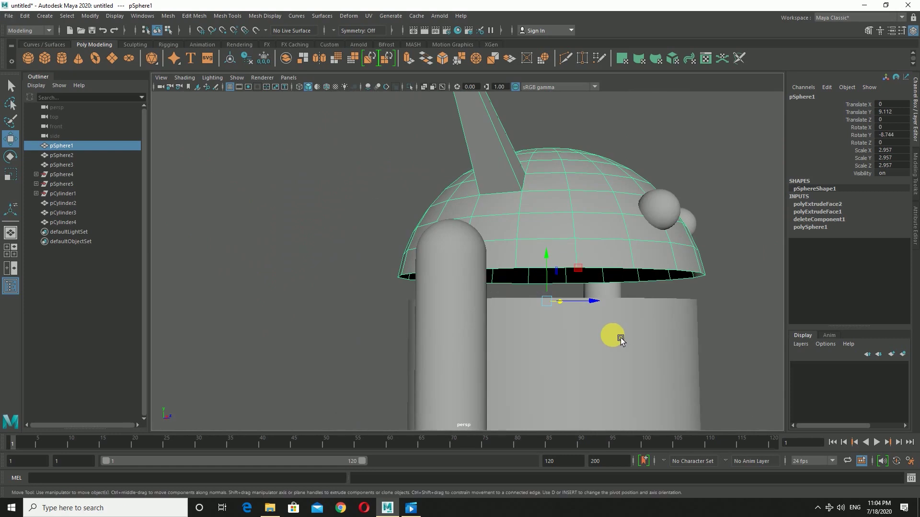
# Select pCylinder4 and, from the bottom view, nudge it along X under the head
pyautogui.click(620, 338)
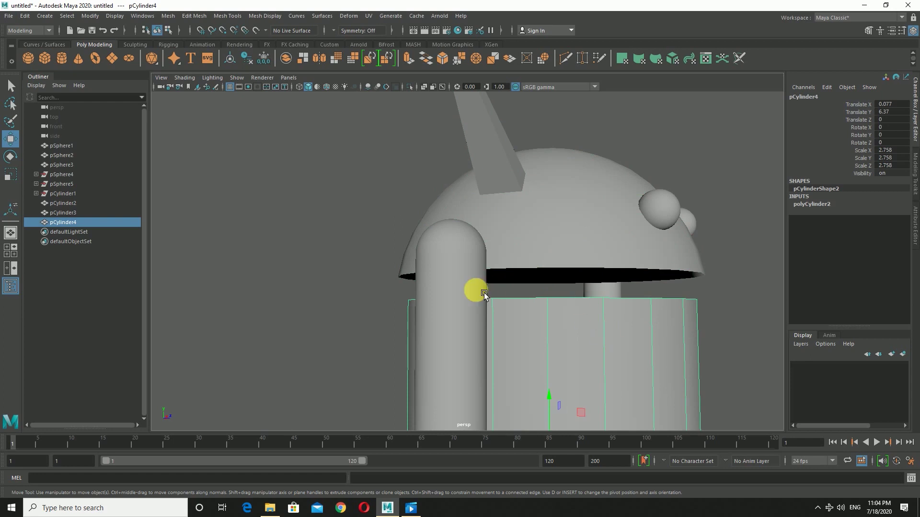
pyautogui.press('space')
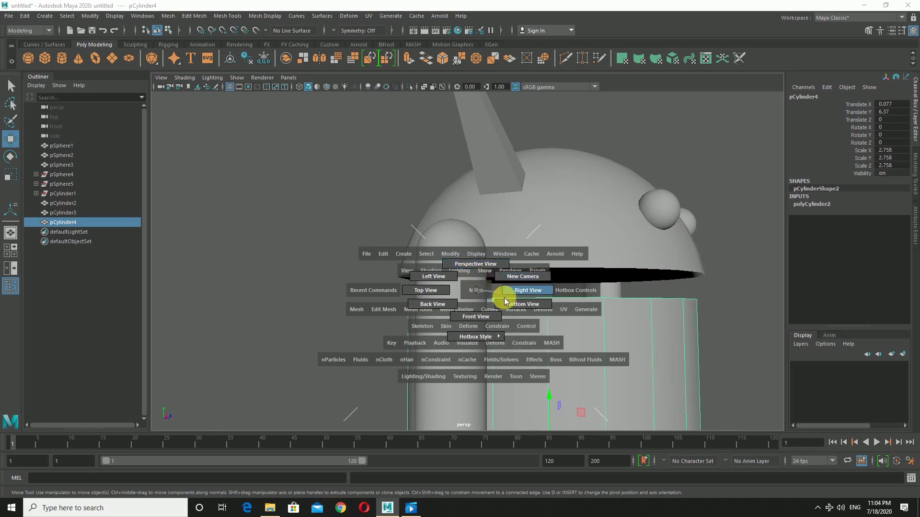
pyautogui.moveTo(504, 300); pyautogui.dragTo(506, 303)
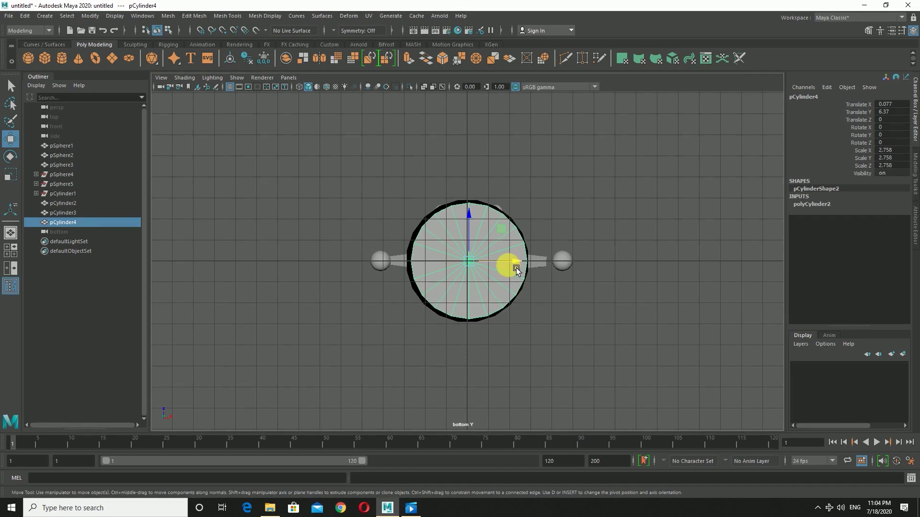
pyautogui.moveTo(524, 266); pyautogui.dragTo(522, 265)
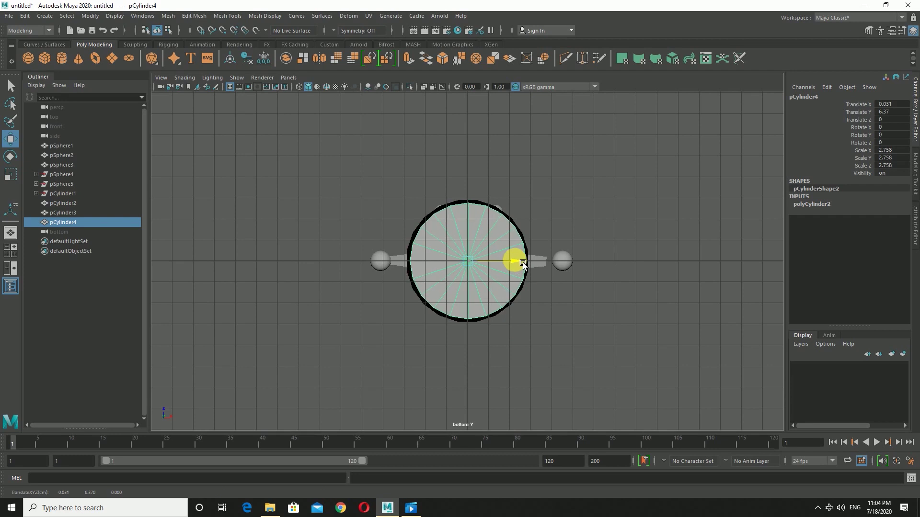
# Enlarge the body cylinder uniformly to 2.929, recentred at X 0.031
pyautogui.click(10, 174)
pyautogui.moveTo(472, 264); pyautogui.dragTo(479, 265)
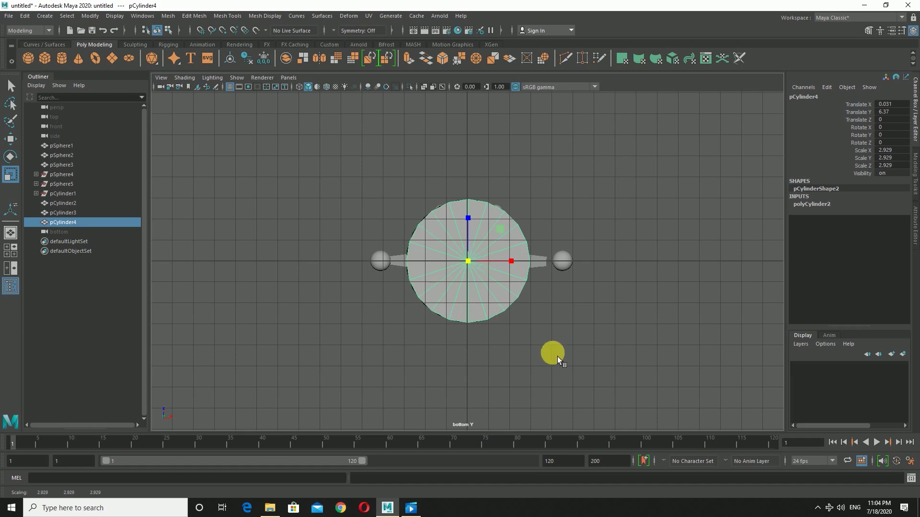
pyautogui.scroll(1, 562, 355)
pyautogui.press('super')
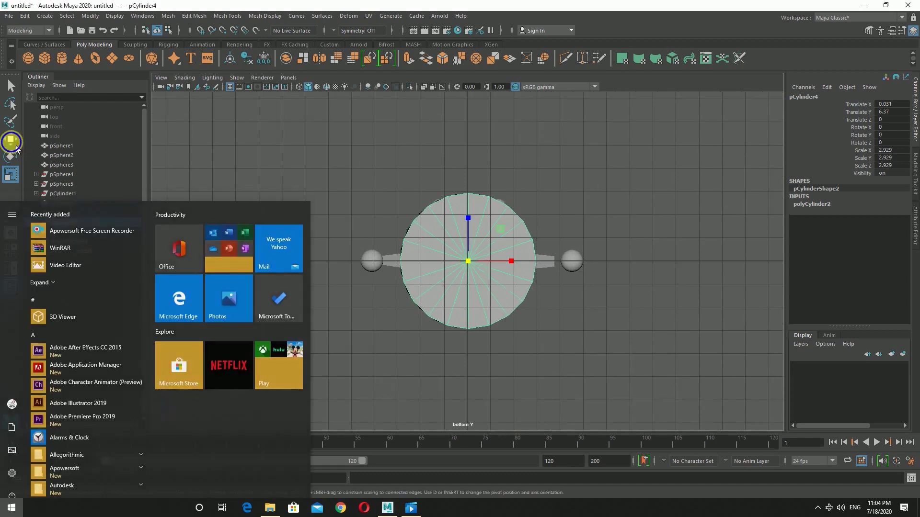
pyautogui.doubleClick(10, 139)
# Orbit the view and select both arm cylinders, pCylinder2 and pCylinder3
pyautogui.click(331, 88)
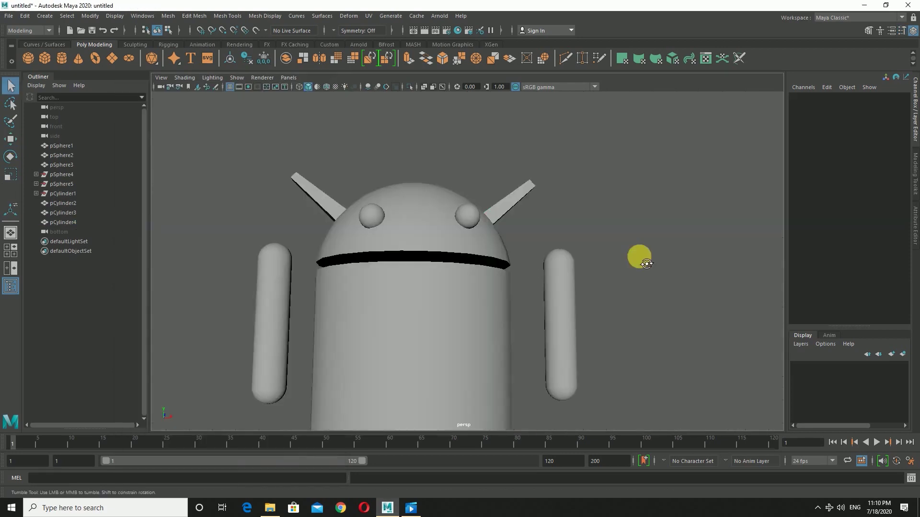
pyautogui.keyDown('alt'); pyautogui.moveTo(641, 257); pyautogui.dragTo(643, 266); pyautogui.keyUp('alt')
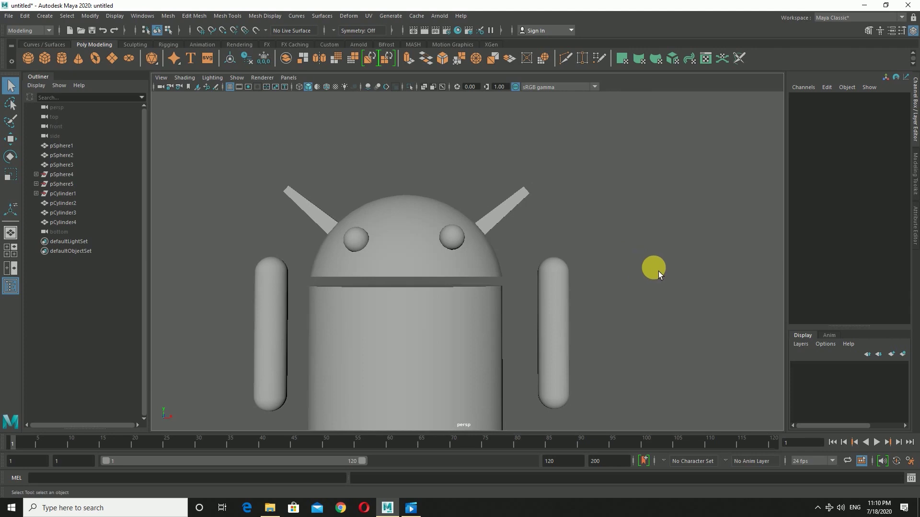
pyautogui.scroll(-2, 657, 271)
pyautogui.scroll(-3, 637, 282)
pyautogui.click(513, 302)
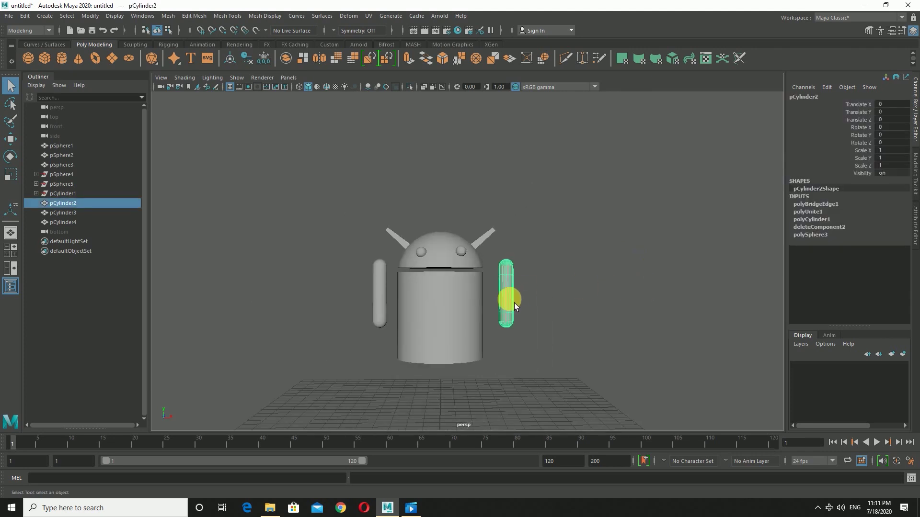
pyautogui.click(387, 305)
pyautogui.press('Down')
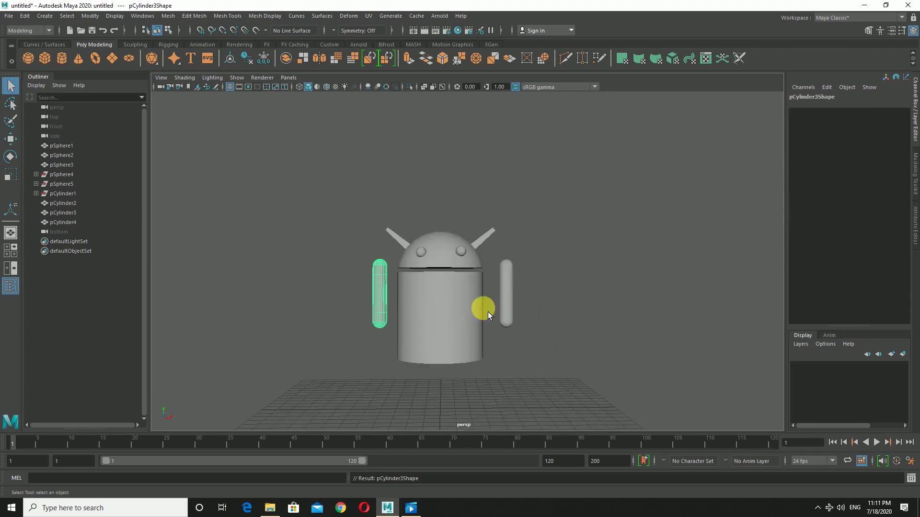
pyautogui.click(386, 302)
pyautogui.scroll(3, 599, 343)
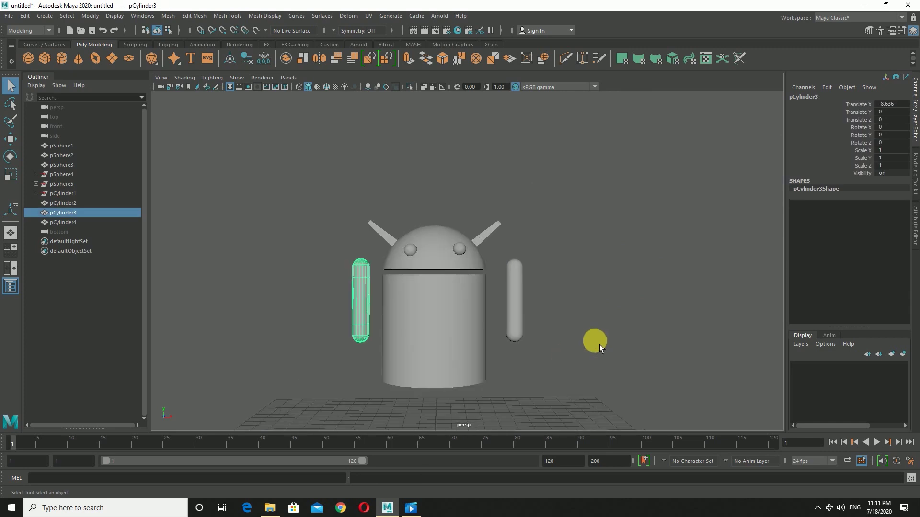
pyautogui.scroll(3, 358, 301)
pyautogui.click(491, 302)
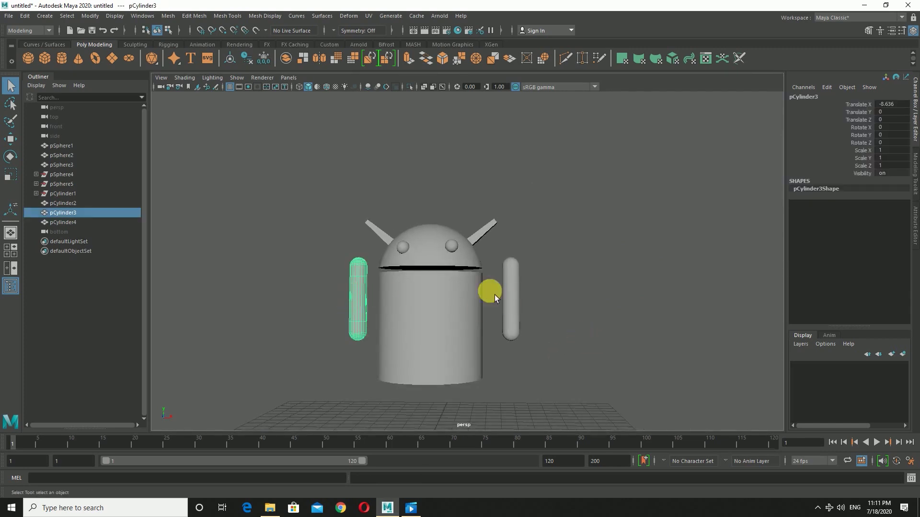
pyautogui.keyDown('shift'); pyautogui.click(511, 297); pyautogui.keyUp('shift')
# Lower both arms beside the body and stretch them to 1.089 in Y
pyautogui.click(10, 139)
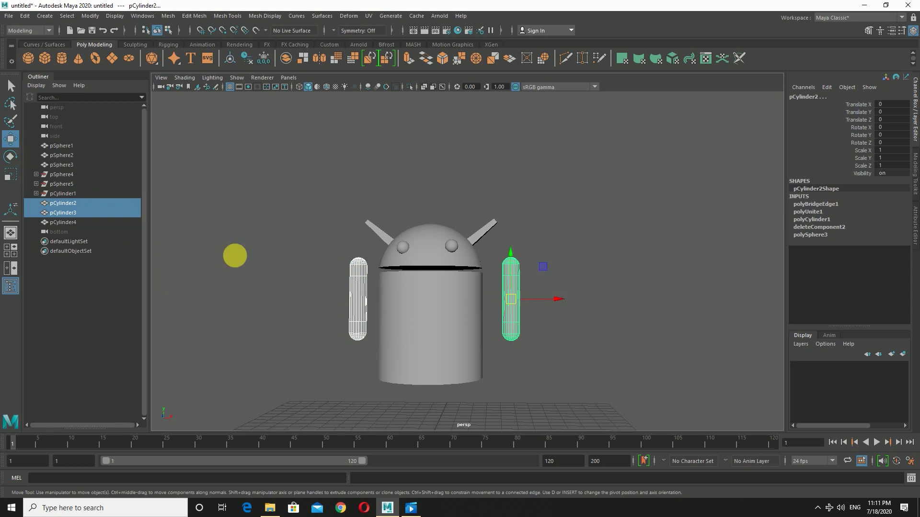
pyautogui.moveTo(518, 260); pyautogui.dragTo(515, 279)
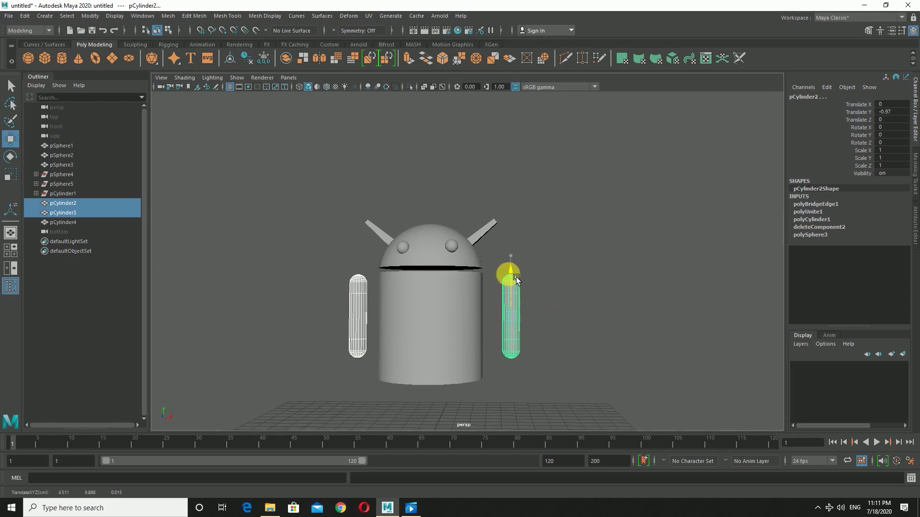
pyautogui.click(11, 176)
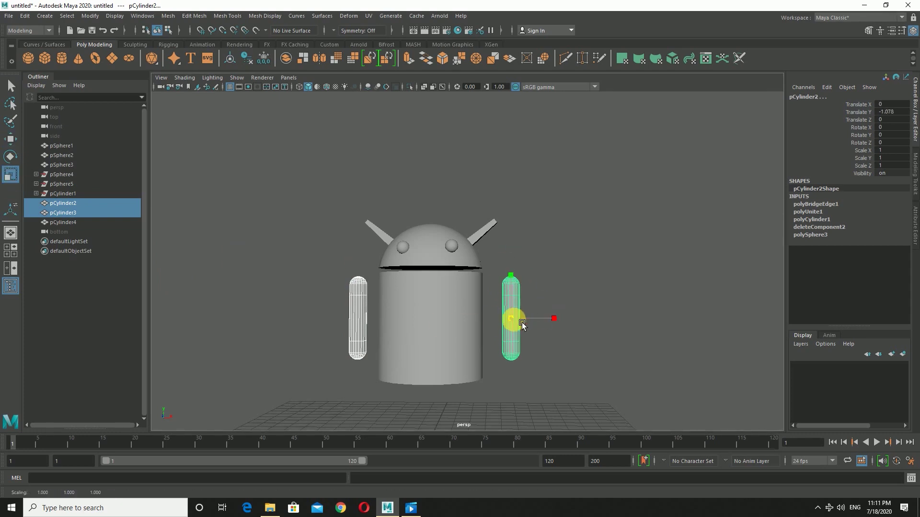
pyautogui.moveTo(520, 283); pyautogui.dragTo(517, 274)
pyautogui.click(12, 139)
pyautogui.click(510, 275)
# Shorten the body to 2.667 in Y and raise it to Y 6.533
pyautogui.click(438, 358)
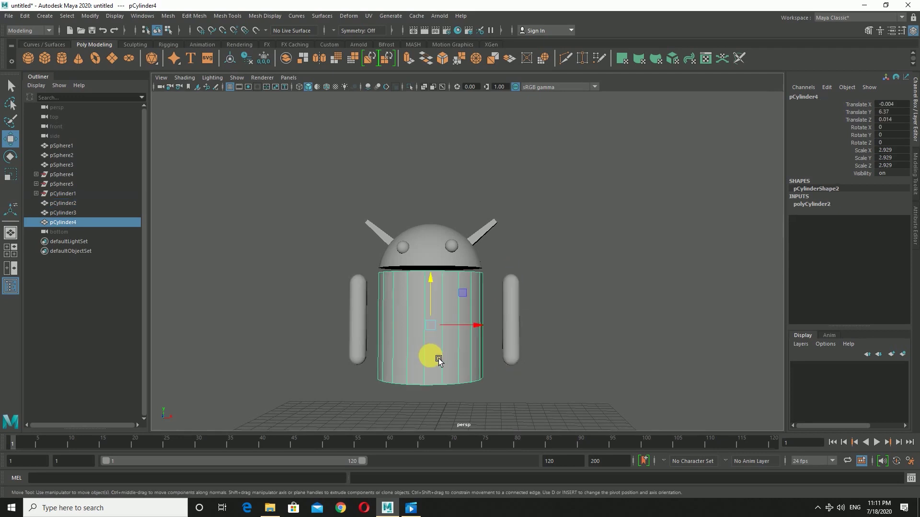
pyautogui.moveTo(437, 286)
pyautogui.mouseDown()
pyautogui.moveTo(437, 295)
pyautogui.moveTo(440, 281)
pyautogui.mouseUp()
pyautogui.hotkey('ctrl', 'z')
pyautogui.click(10, 174)
pyautogui.click(10, 139)
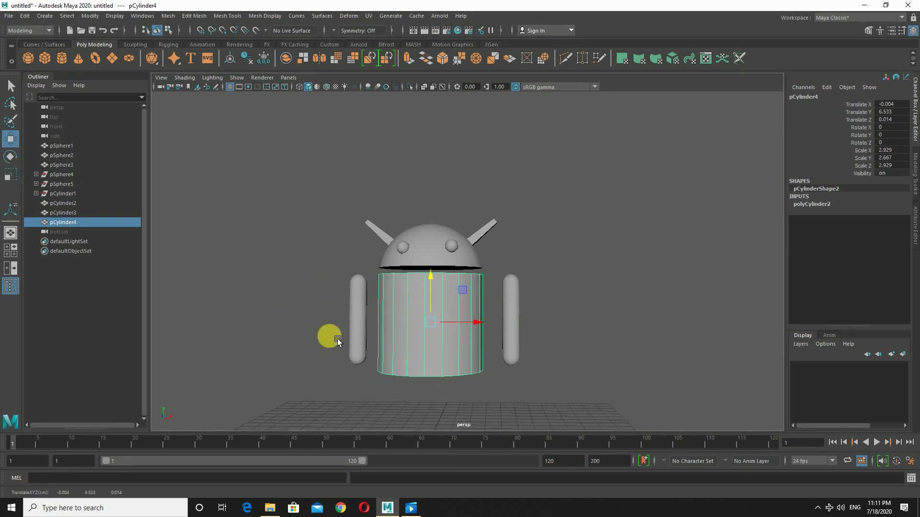
# Select both arms and stretch them to 1.138 in Y
pyautogui.click(357, 335)
pyautogui.keyDown('shift'); pyautogui.click(519, 341); pyautogui.keyUp('shift')
pyautogui.moveTo(509, 283); pyautogui.dragTo(509, 273)
pyautogui.hotkey('ctrl', 'z')
pyautogui.click(10, 175)
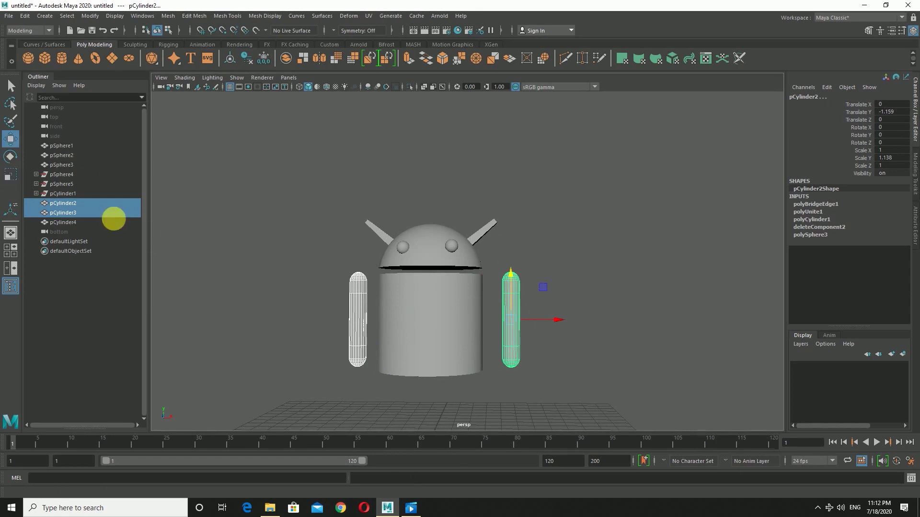
# Lower both arms in the front view and shorten them slightly to 1.087 in Y
pyautogui.press('w')
pyautogui.moveTo(521, 277); pyautogui.dragTo(513, 309)
pyautogui.press('space')
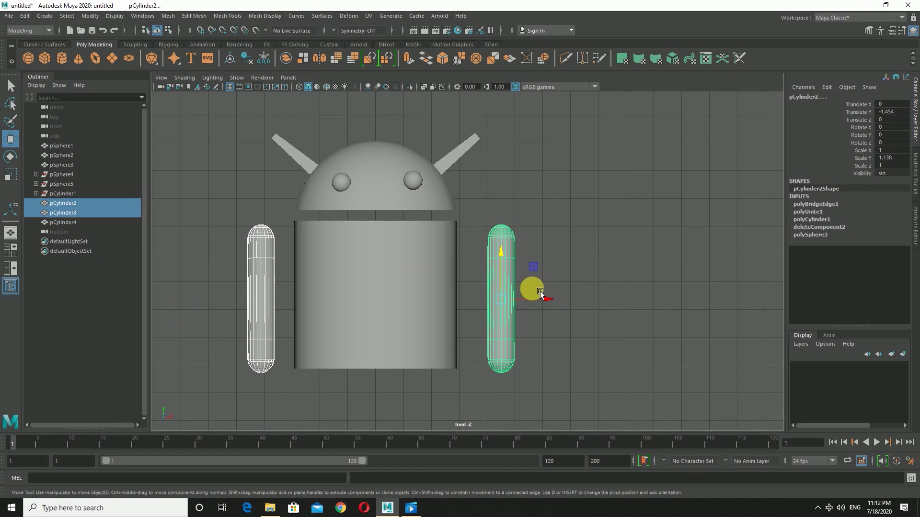
pyautogui.moveTo(502, 263); pyautogui.dragTo(510, 259)
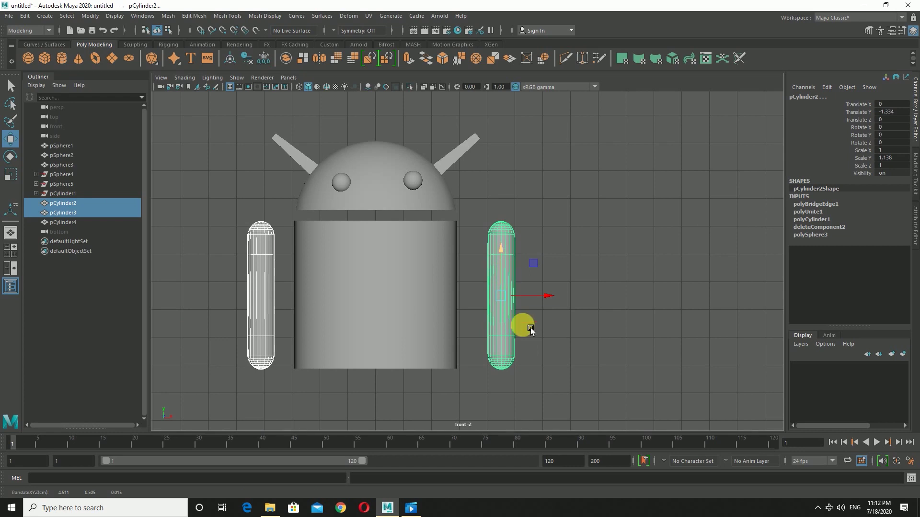
pyautogui.click(500, 296)
pyautogui.click(11, 174)
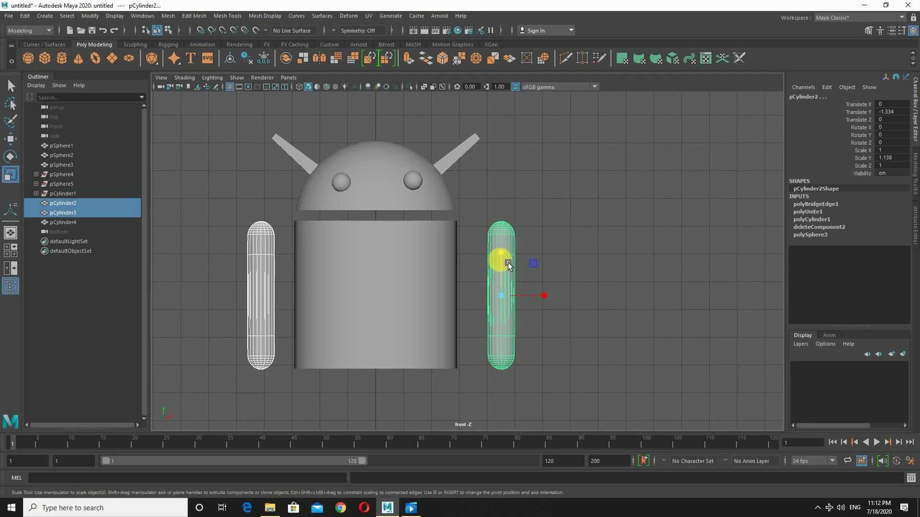
pyautogui.moveTo(508, 259); pyautogui.dragTo(507, 268)
pyautogui.click(11, 139)
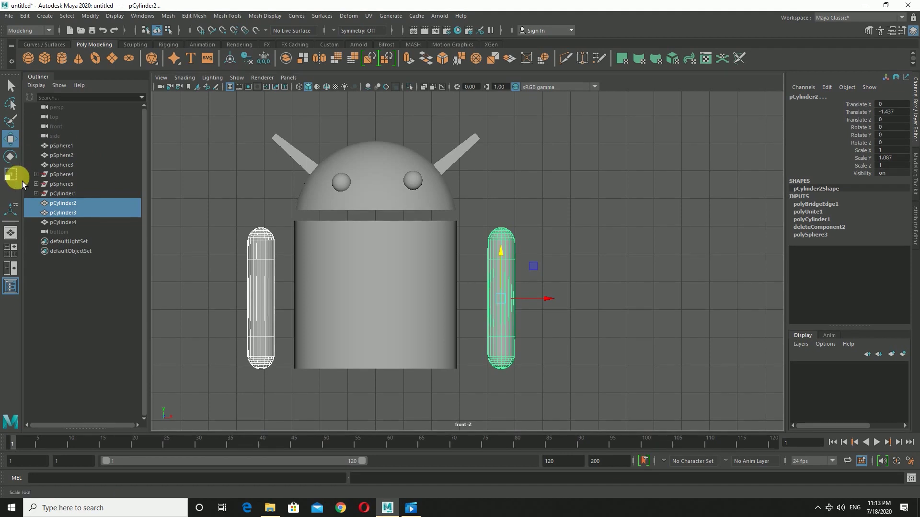
# Move the right and left arms inward against the body and raise the left arm
pyautogui.click(260, 280)
pyautogui.click(502, 299)
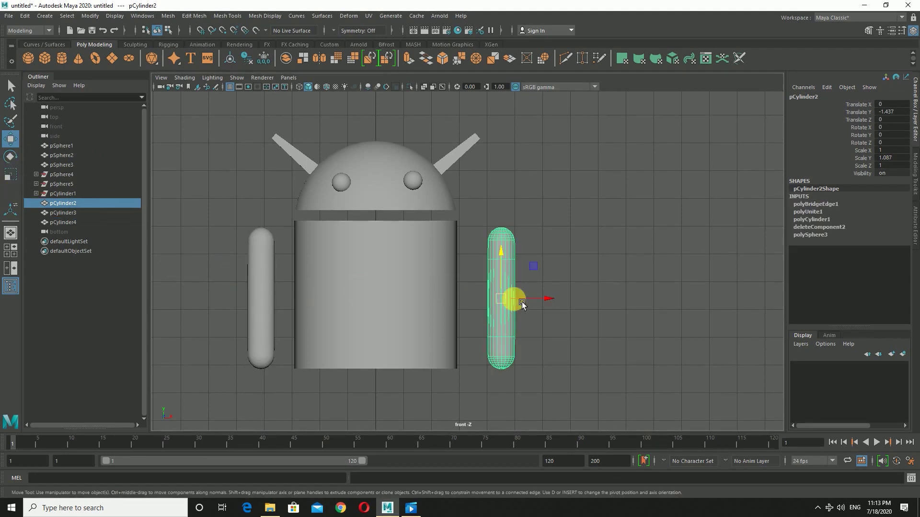
pyautogui.moveTo(539, 304); pyautogui.dragTo(524, 303)
pyautogui.click(271, 294)
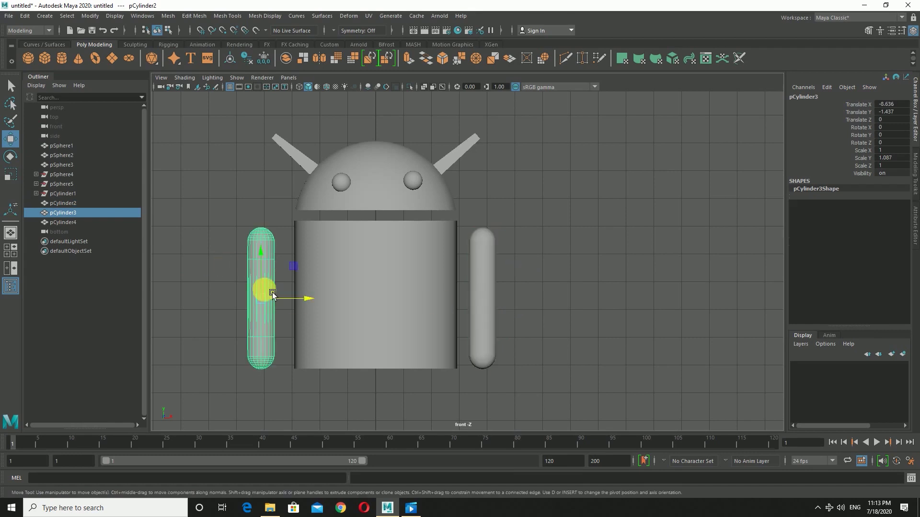
pyautogui.moveTo(272, 294); pyautogui.dragTo(308, 300)
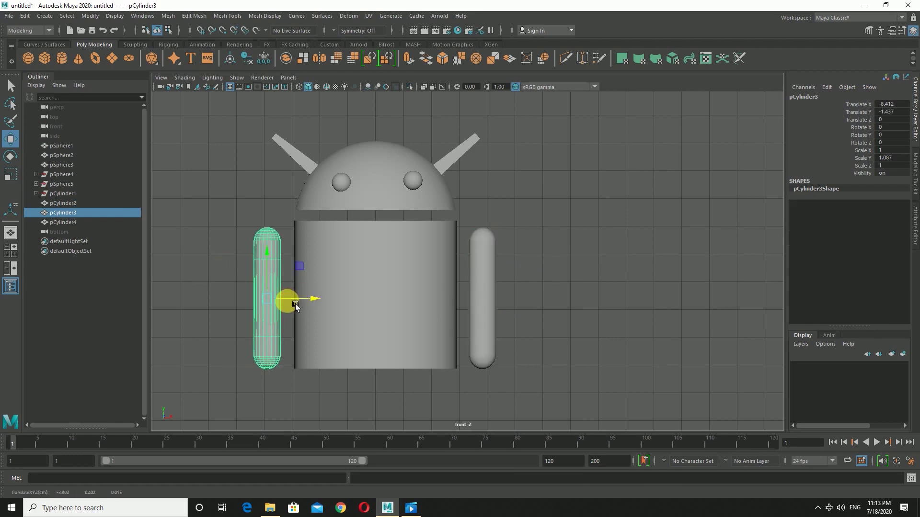
pyautogui.moveTo(268, 266); pyautogui.dragTo(278, 263)
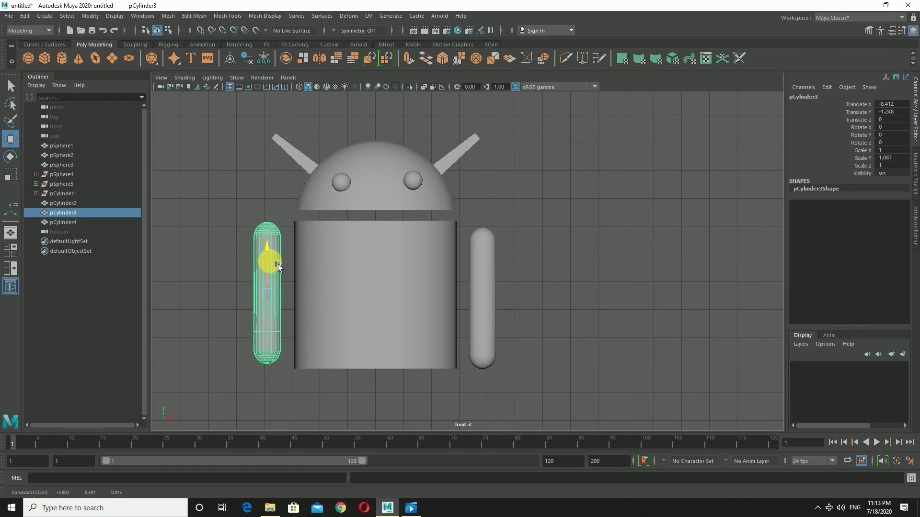
# Raise the right arm and nudge both arms sideways to matching positions, then deselect
pyautogui.click(474, 278)
pyautogui.moveTo(481, 258); pyautogui.dragTo(487, 256)
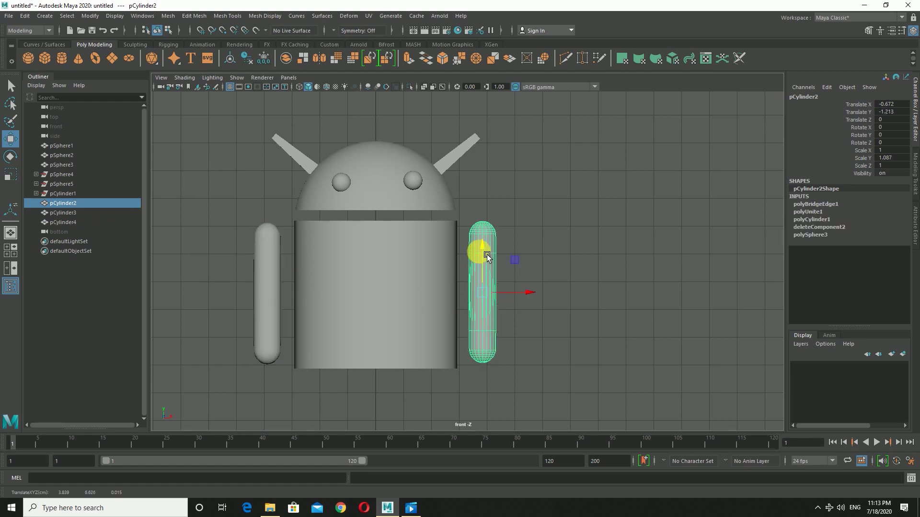
pyautogui.click(271, 273)
pyautogui.moveTo(304, 293); pyautogui.dragTo(313, 295)
pyautogui.click(477, 294)
pyautogui.click(527, 294)
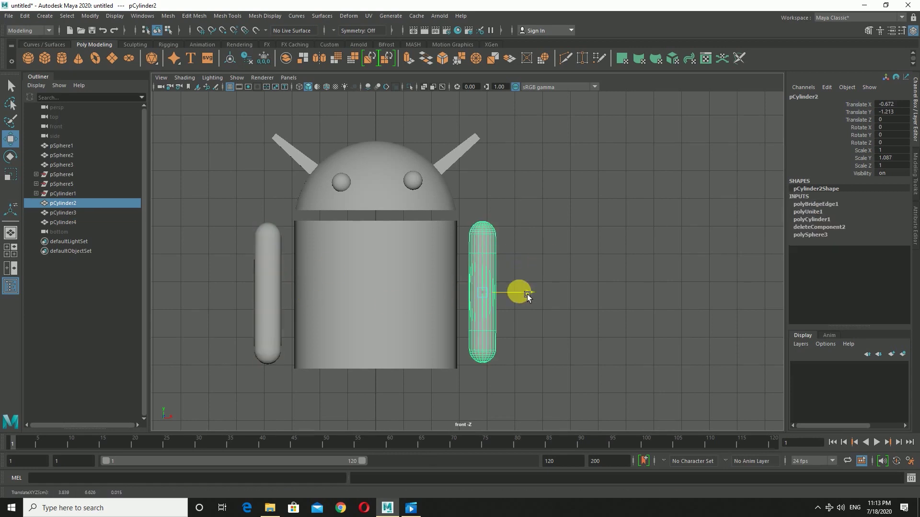
pyautogui.click(551, 294)
# Clone the right arm to create a leg below the body
pyautogui.scroll(-1, 553, 294)
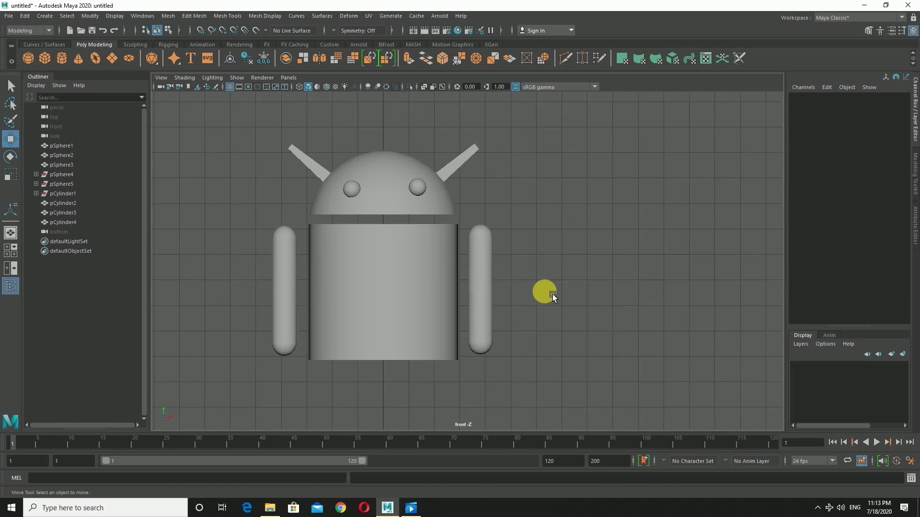
pyautogui.scroll(-2, 553, 294)
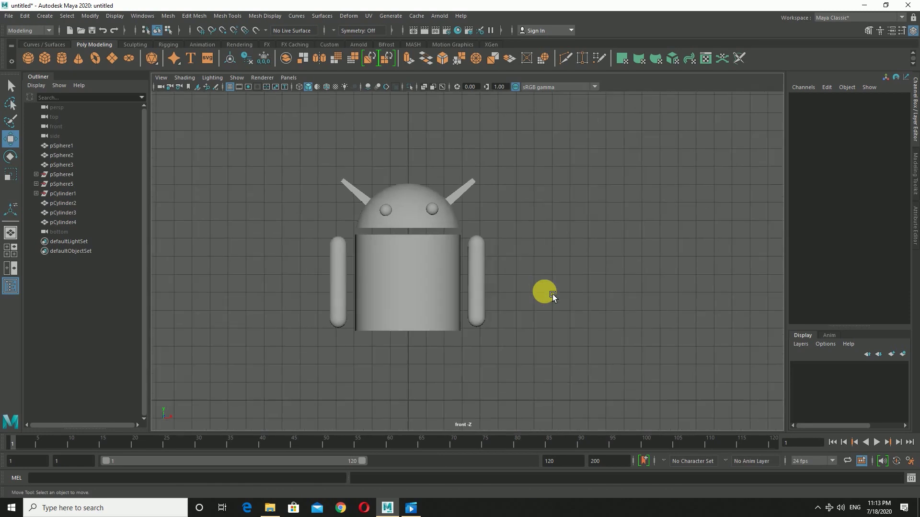
pyautogui.click(489, 282)
pyautogui.moveTo(485, 281)
pyautogui.keyDown('shift'); pyautogui.mouseDown()
pyautogui.moveTo(489, 385)
pyautogui.moveTo(433, 377)
pyautogui.mouseUp(); pyautogui.keyUp('shift')
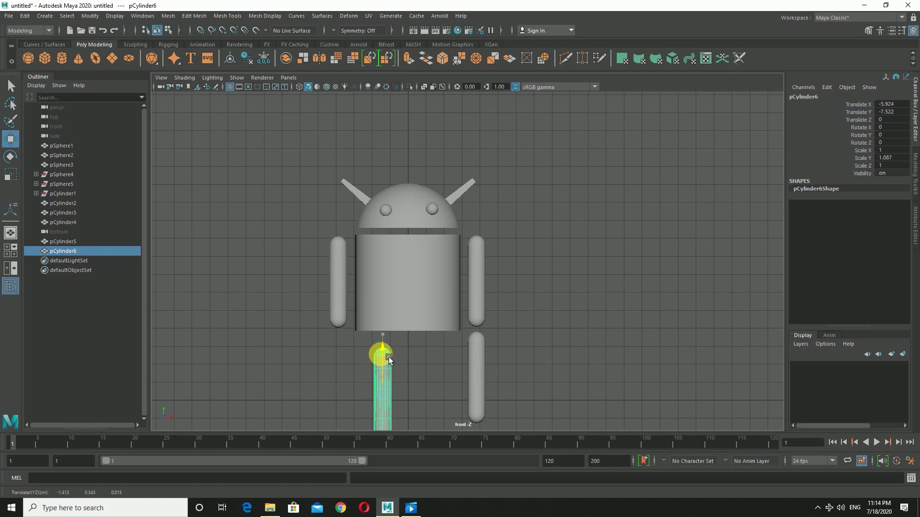
pyautogui.moveTo(392, 341); pyautogui.dragTo(374, 330)
# Position the left and right legs, pCylinder5 and pCylinder6, side by side under the body
pyautogui.click(477, 371)
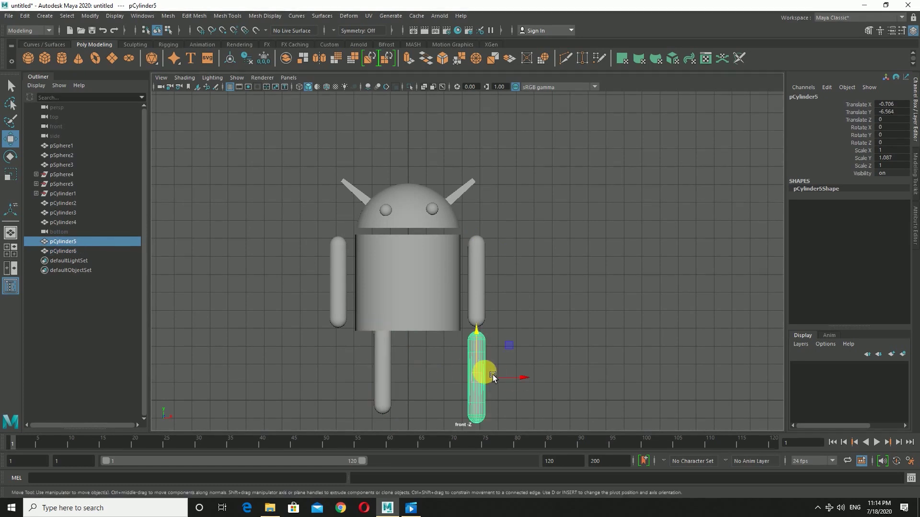
pyautogui.moveTo(493, 374); pyautogui.dragTo(457, 376)
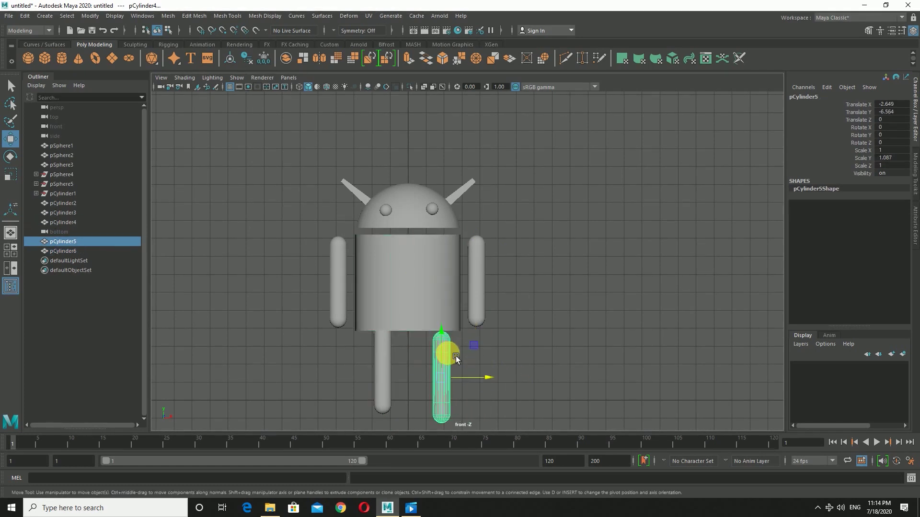
pyautogui.click(383, 374)
pyautogui.moveTo(423, 374); pyautogui.dragTo(468, 366)
pyautogui.click(442, 368)
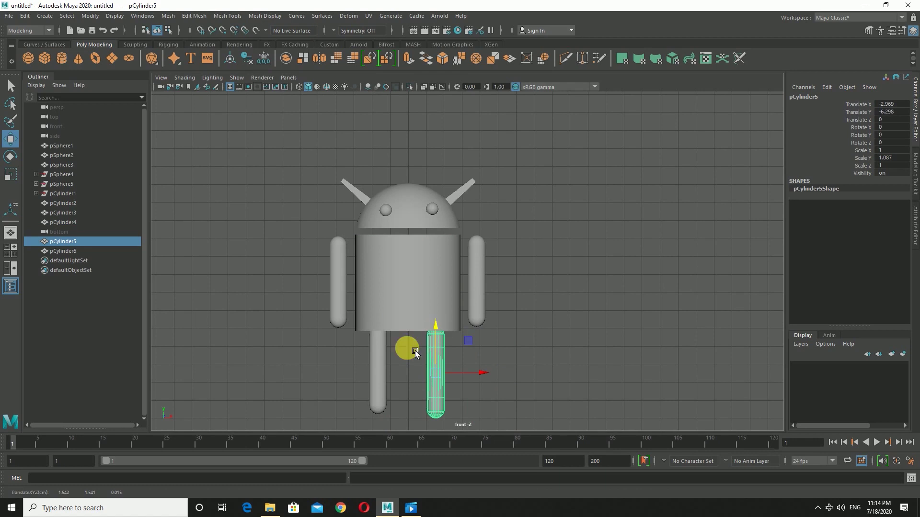
pyautogui.click(389, 355)
pyautogui.moveTo(389, 344); pyautogui.dragTo(390, 329)
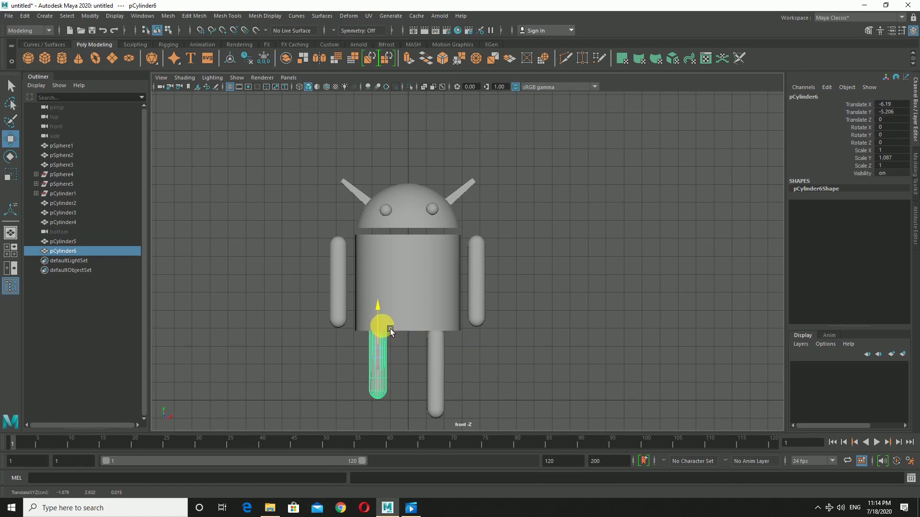
pyautogui.click(450, 359)
pyautogui.moveTo(450, 360); pyautogui.dragTo(445, 327)
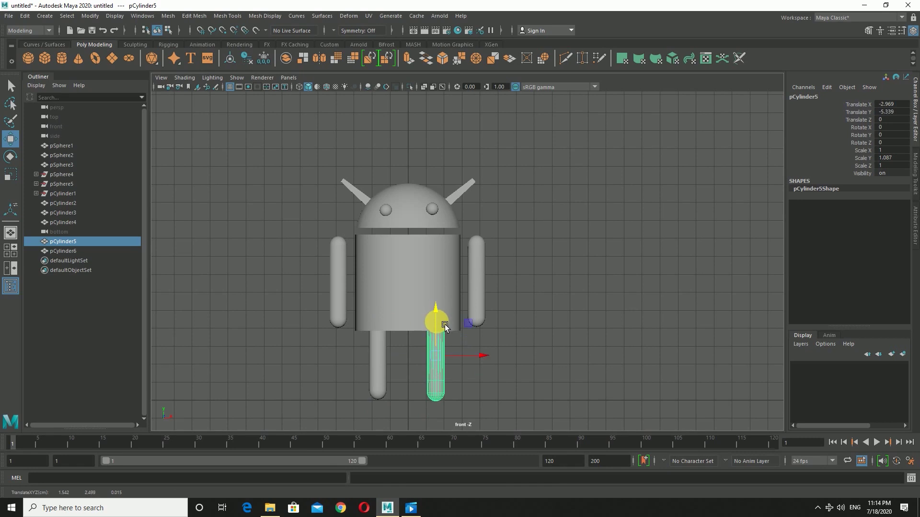
# Select both legs and scale them up to 1.262 × 1.372 × 1.262
pyautogui.keyDown('shift'); pyautogui.click(377, 359); pyautogui.keyUp('shift')
pyautogui.keyDown('shift'); pyautogui.click(446, 365); pyautogui.keyUp('shift')
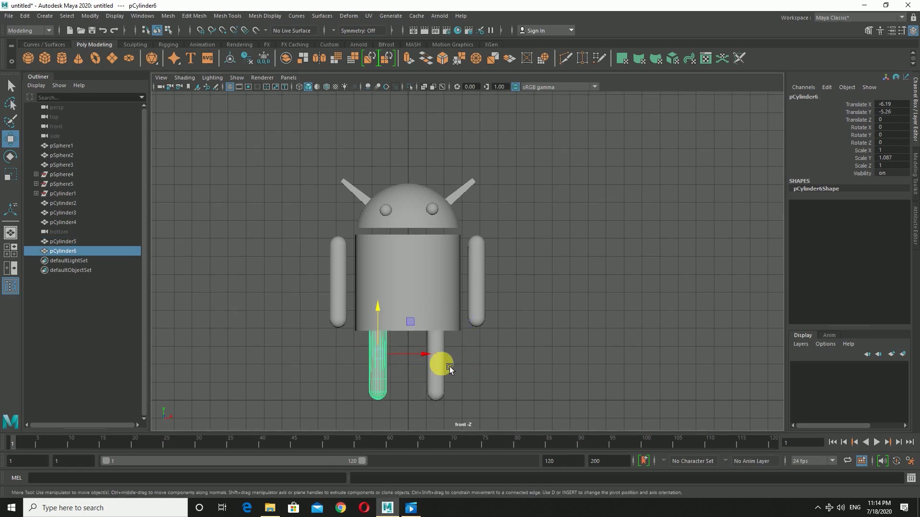
pyautogui.click(10, 174)
pyautogui.moveTo(435, 356); pyautogui.dragTo(452, 364)
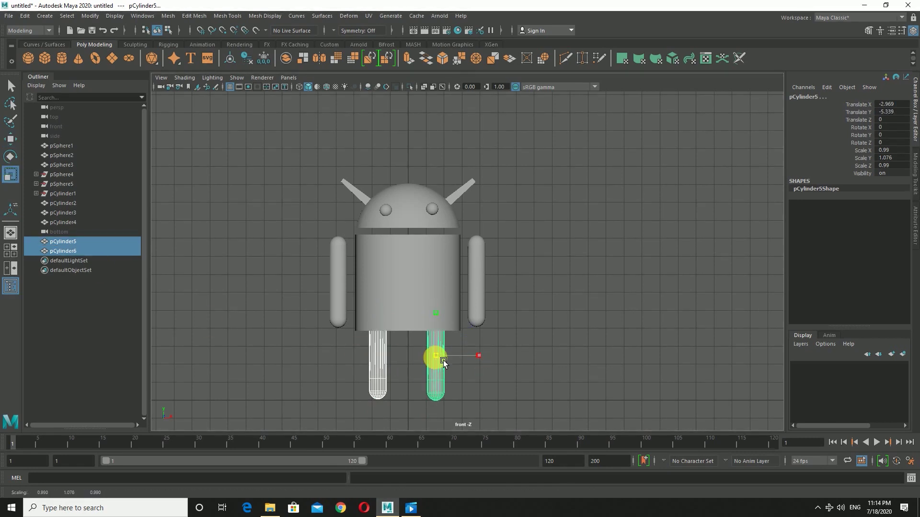
pyautogui.click(512, 365)
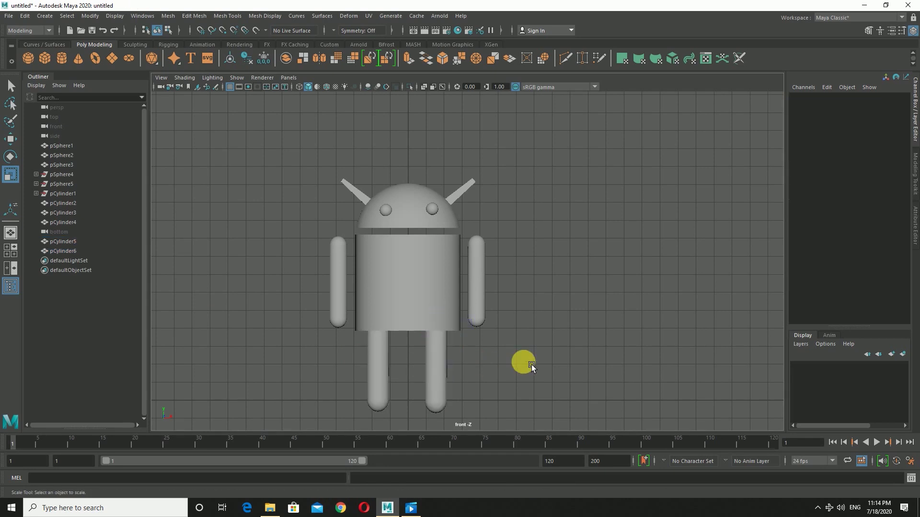
pyautogui.scroll(-1, 548, 345)
pyautogui.keyDown('alt'); pyautogui.moveTo(548, 345); pyautogui.dragTo(542, 301, button='middle'); pyautogui.keyUp('alt')
# Enlarge both legs further to 1.415 × 1.539 × 1.415
pyautogui.click(385, 317)
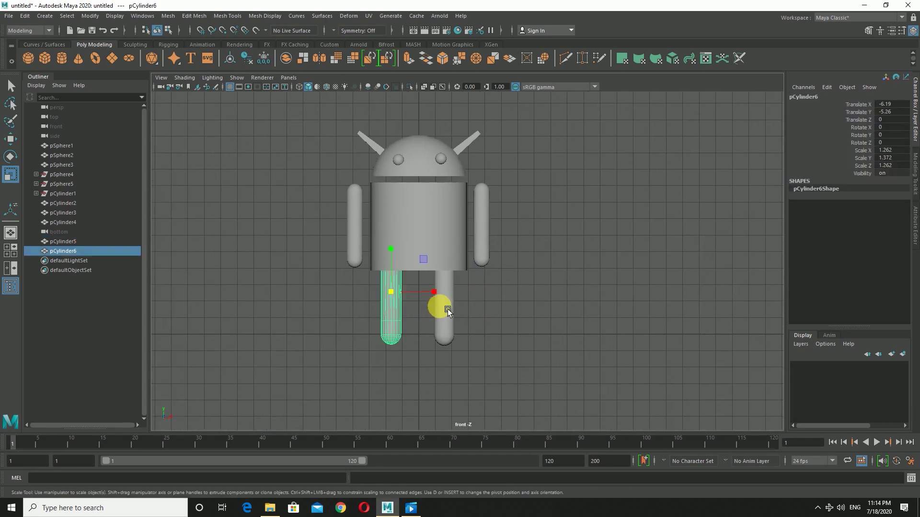
pyautogui.keyDown('shift'); pyautogui.click(447, 309); pyautogui.keyUp('shift')
pyautogui.moveTo(451, 307); pyautogui.dragTo(458, 301)
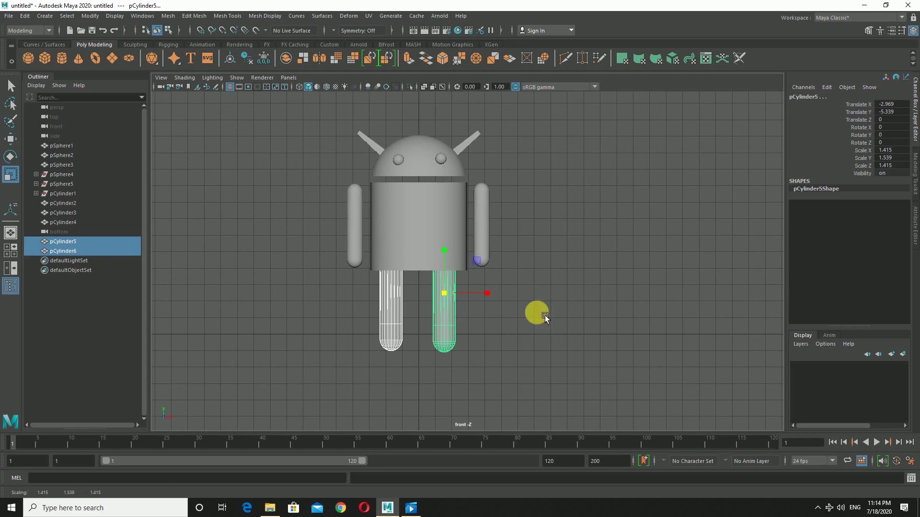
pyautogui.click(499, 313)
# Raise the right leg and shift both legs inward to tuck them under the body
pyautogui.click(440, 311)
pyautogui.click(10, 139)
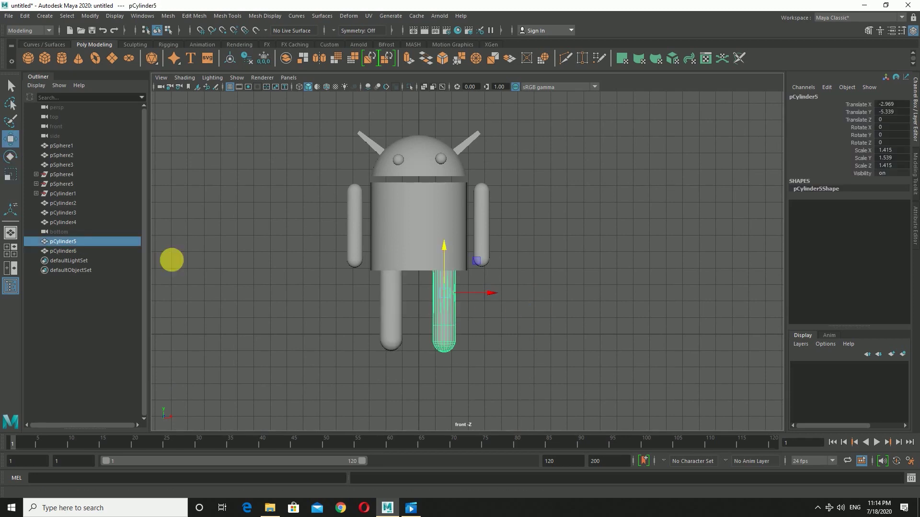
pyautogui.moveTo(456, 263); pyautogui.dragTo(455, 259)
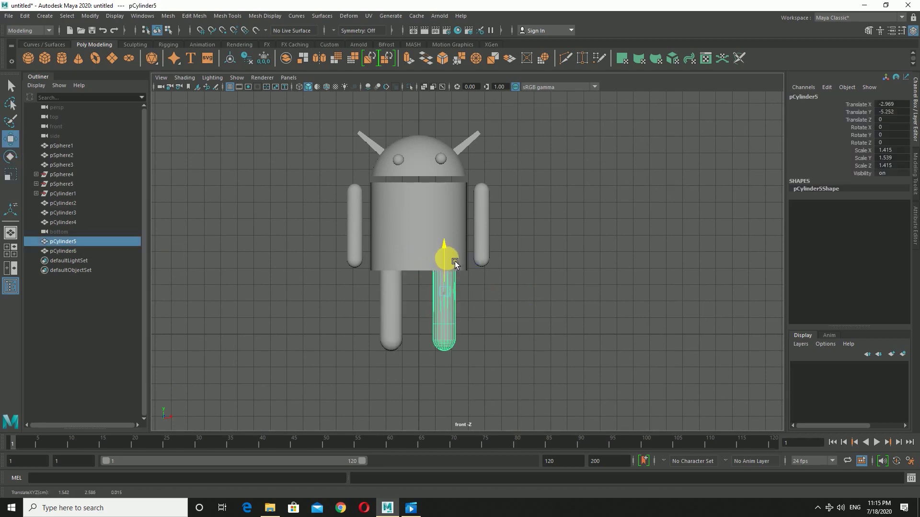
pyautogui.click(404, 295)
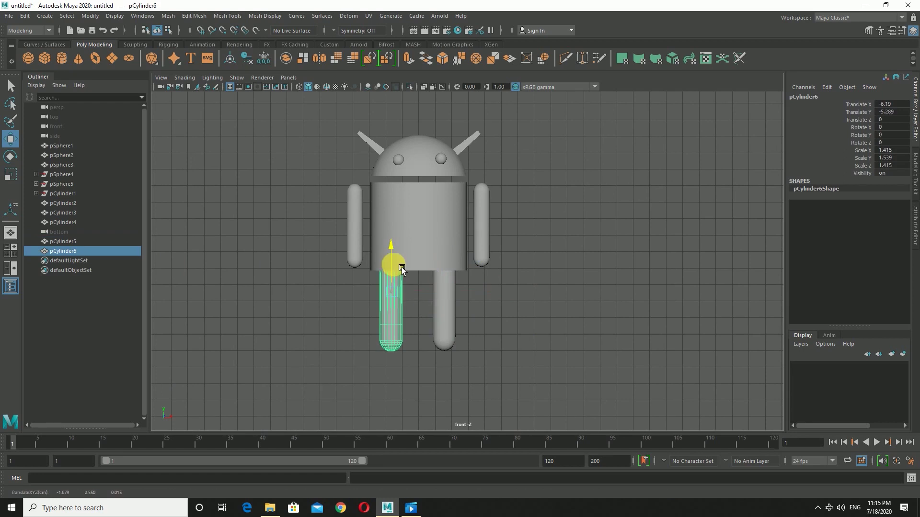
pyautogui.click(522, 305)
pyautogui.click(452, 312)
pyautogui.click(516, 317)
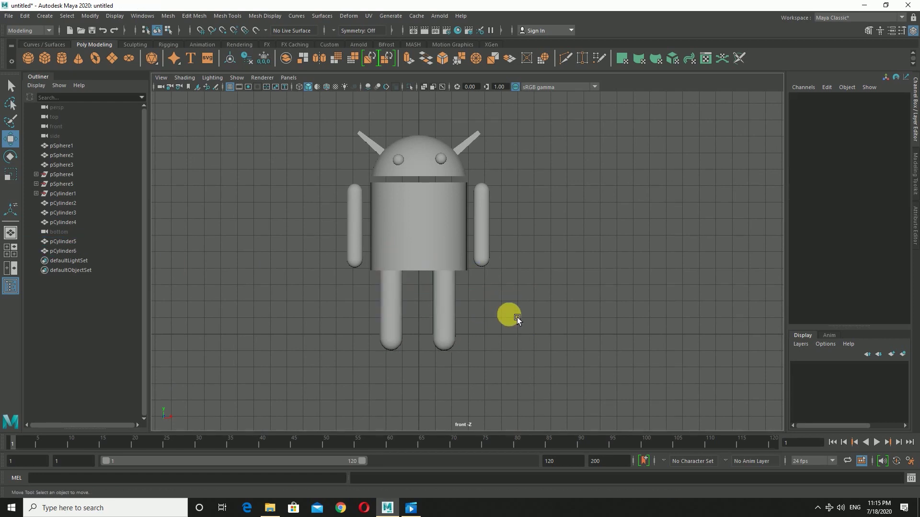
pyautogui.click(450, 307)
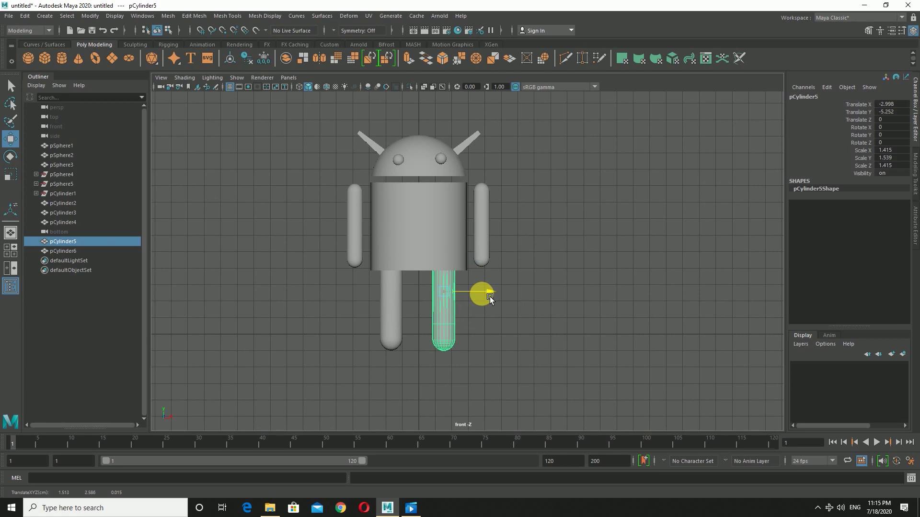
pyautogui.moveTo(490, 297); pyautogui.dragTo(485, 297)
pyautogui.click(400, 302)
pyautogui.moveTo(418, 303); pyautogui.dragTo(431, 308)
pyautogui.click(554, 309)
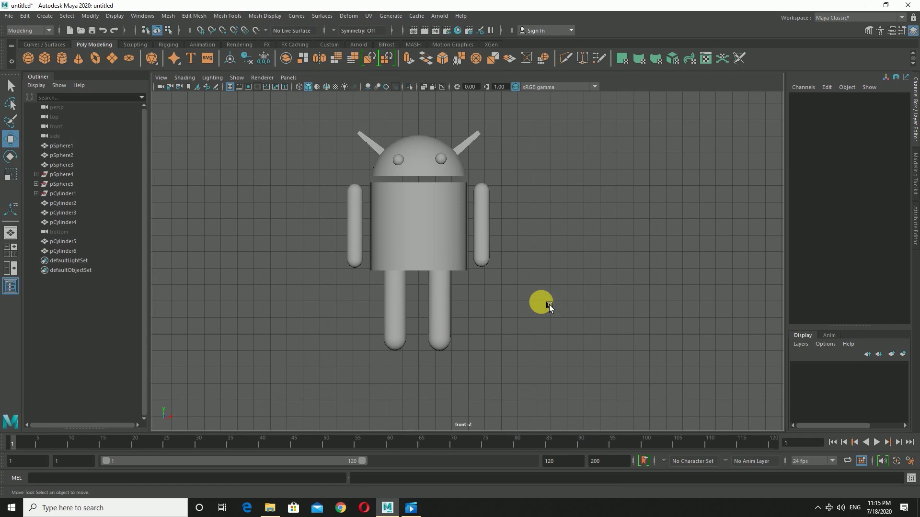
# Switch to the perspective view to see the finished robot
pyautogui.scroll(-1, 549, 304)
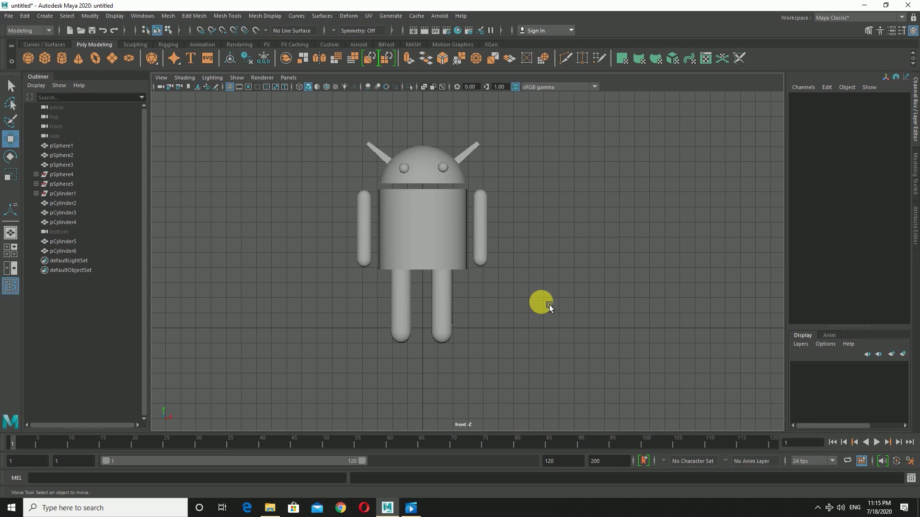
pyautogui.press('space')
pyautogui.moveTo(549, 305); pyautogui.dragTo(546, 274)
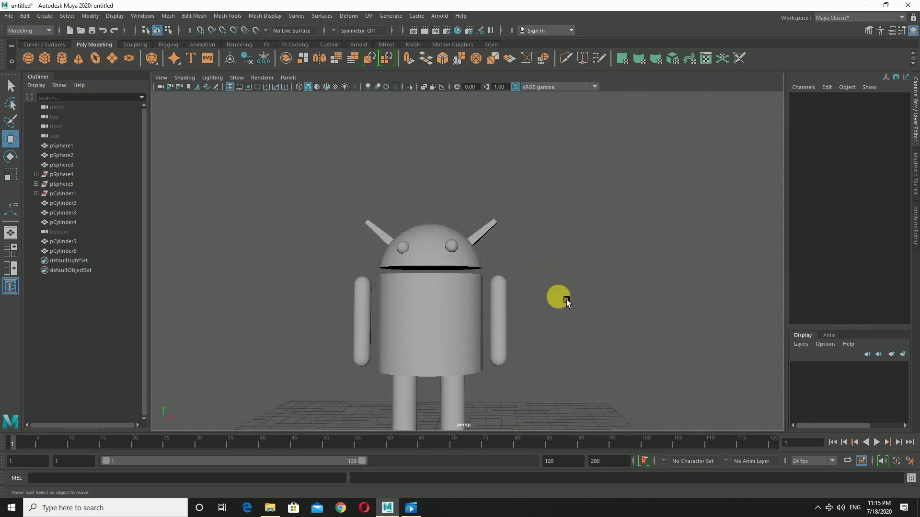
# Select every robot part and combine them into one mesh, pSphere6
pyautogui.moveTo(360, 224); pyautogui.dragTo(528, 356)
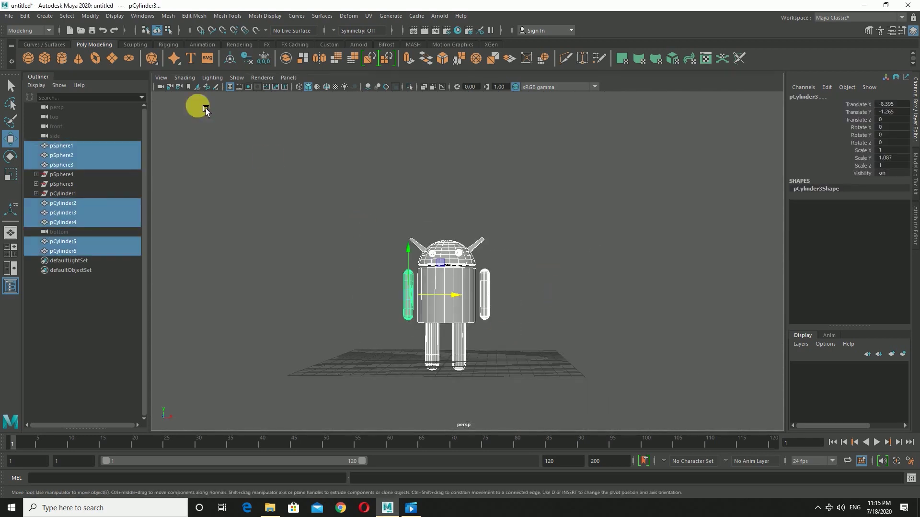
pyautogui.click(168, 16)
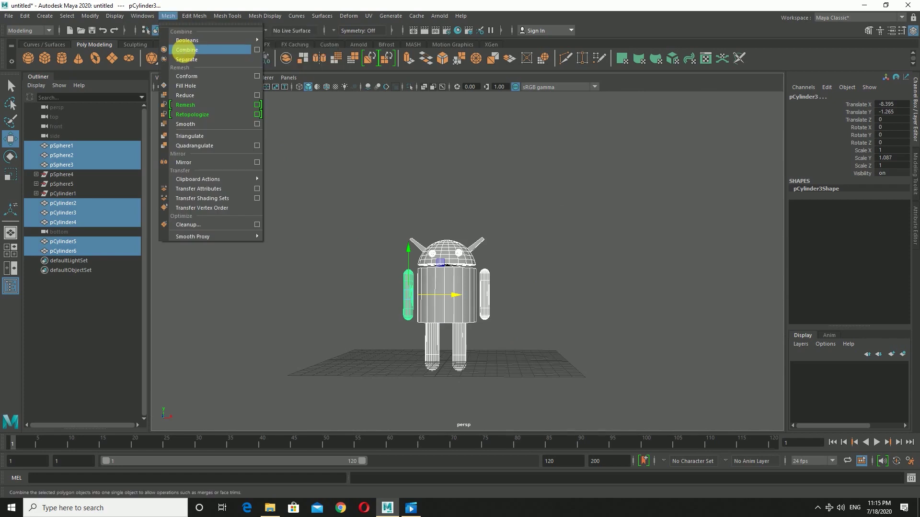
pyautogui.click(184, 50)
# Raise the combined robot above the grid, then reselect and deselect it
pyautogui.moveTo(441, 264); pyautogui.dragTo(464, 229)
pyautogui.click(569, 285)
pyautogui.moveTo(362, 219); pyautogui.dragTo(538, 343)
pyautogui.scroll(5, 596, 278)
pyautogui.scroll(-3, 602, 258)
pyautogui.click(596, 297)
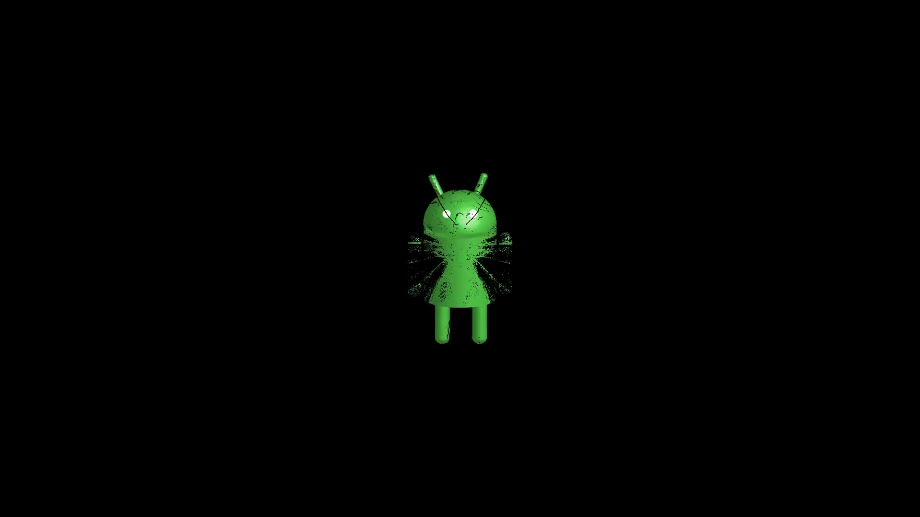